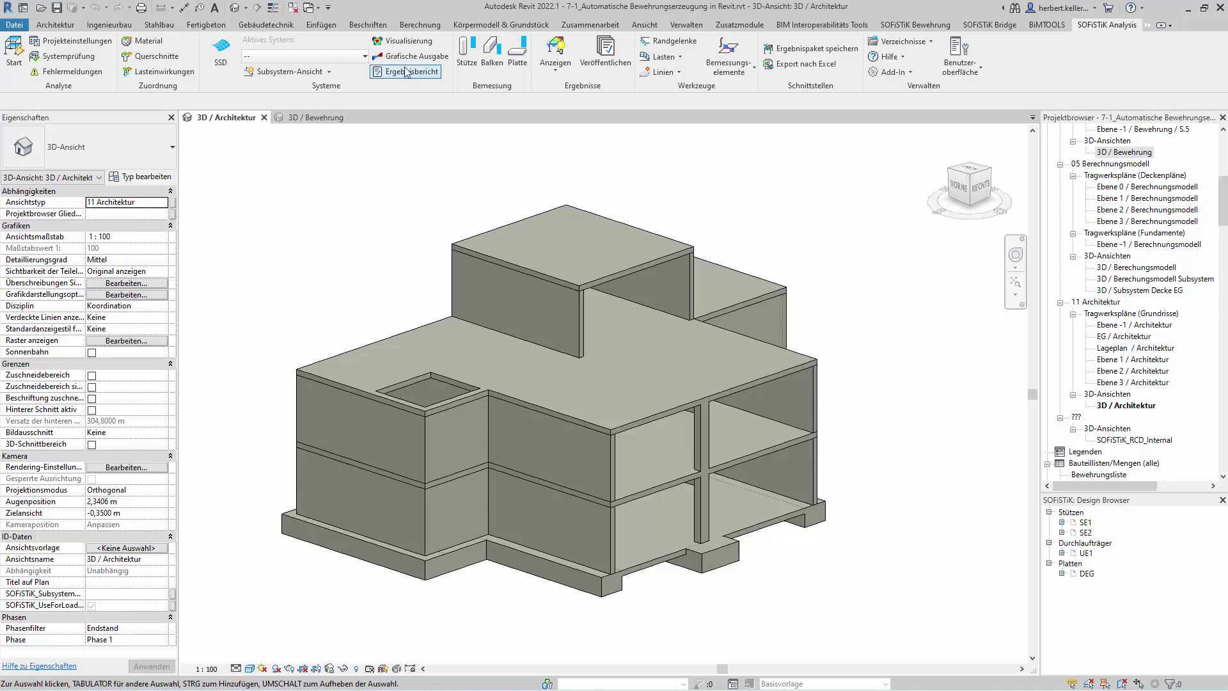
# Step: Make Hauptsystem the active system, then generate it and calculate all its load cases
pyautogui.click(362, 56)
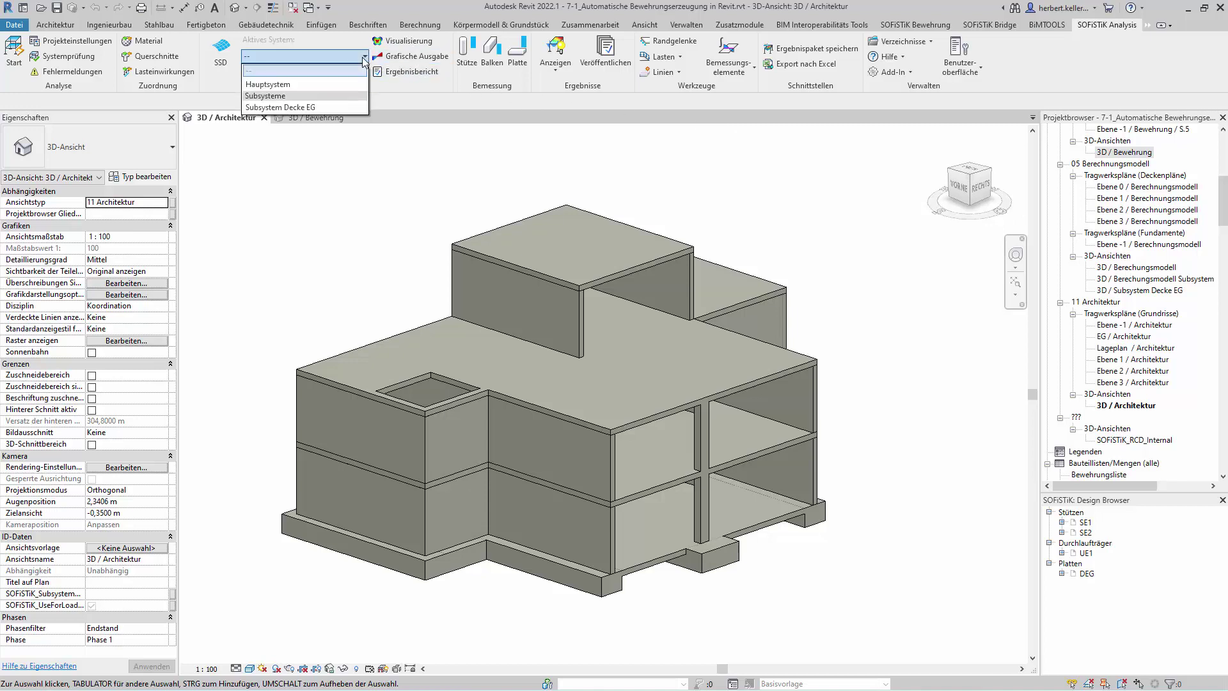
pyautogui.click(305, 85)
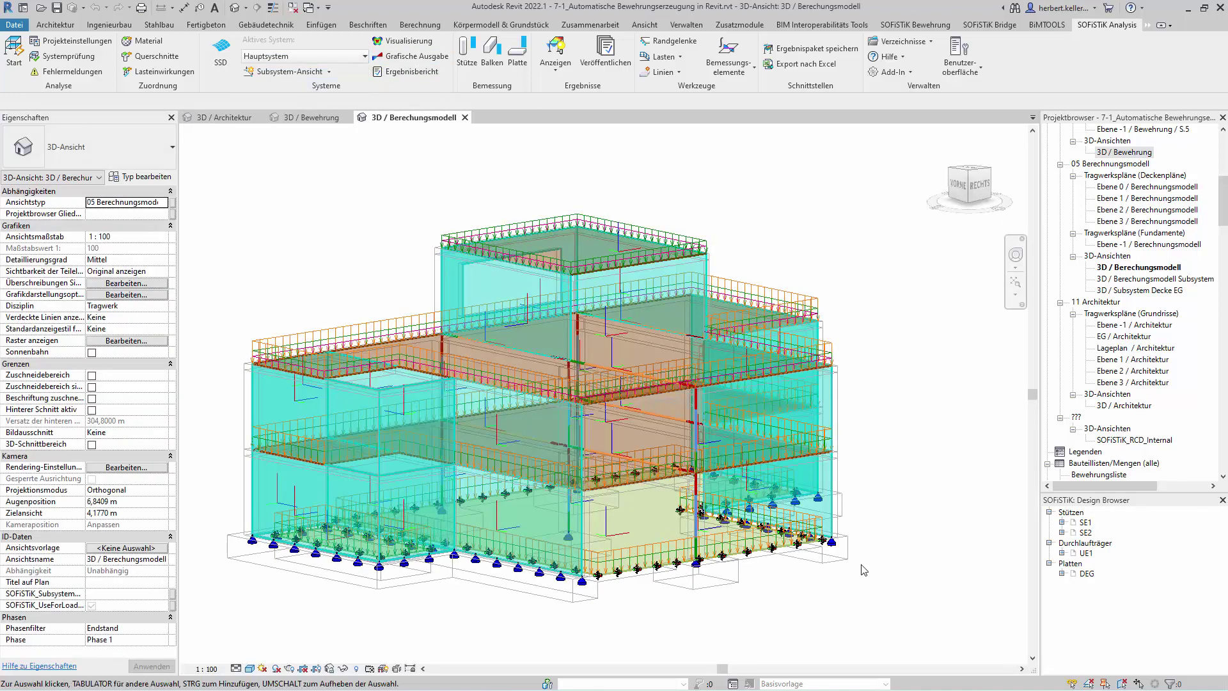
pyautogui.click(14, 58)
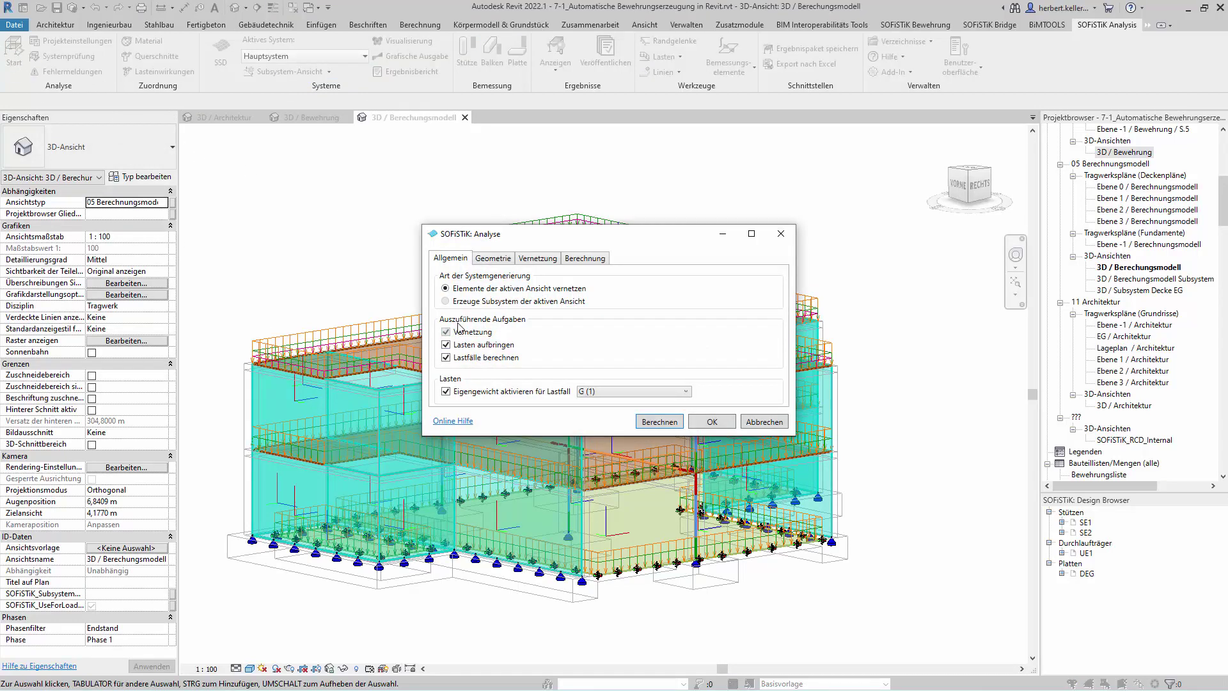
pyautogui.click(659, 423)
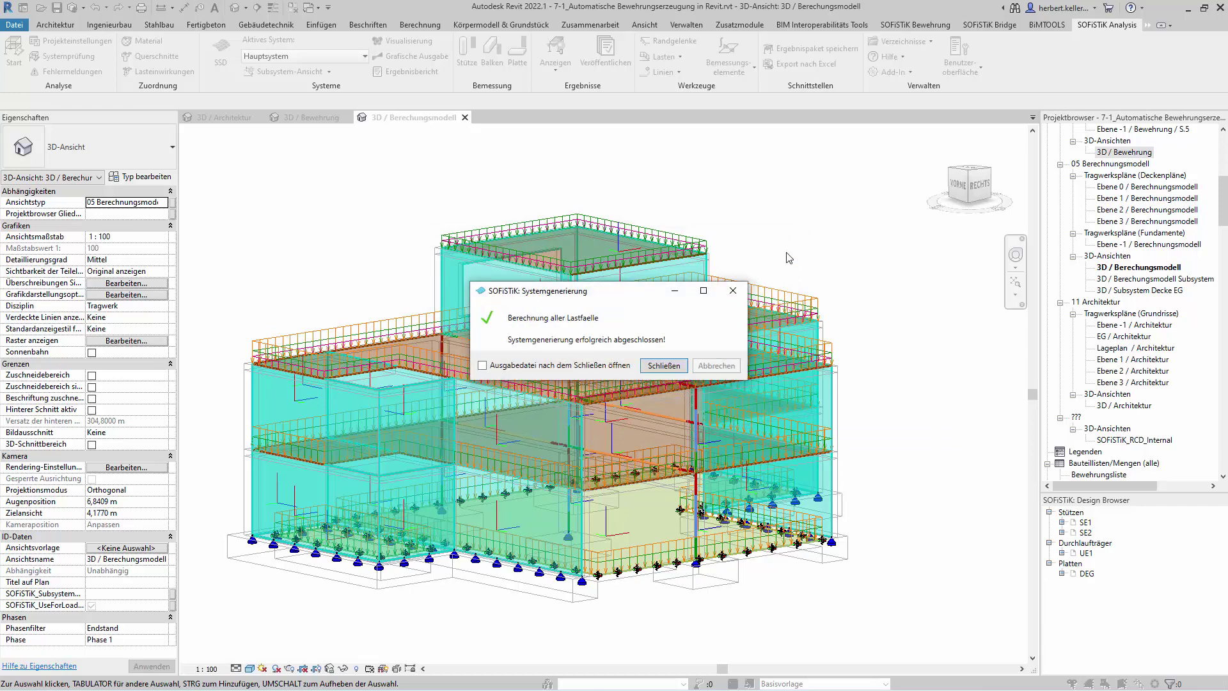
pyautogui.click(669, 368)
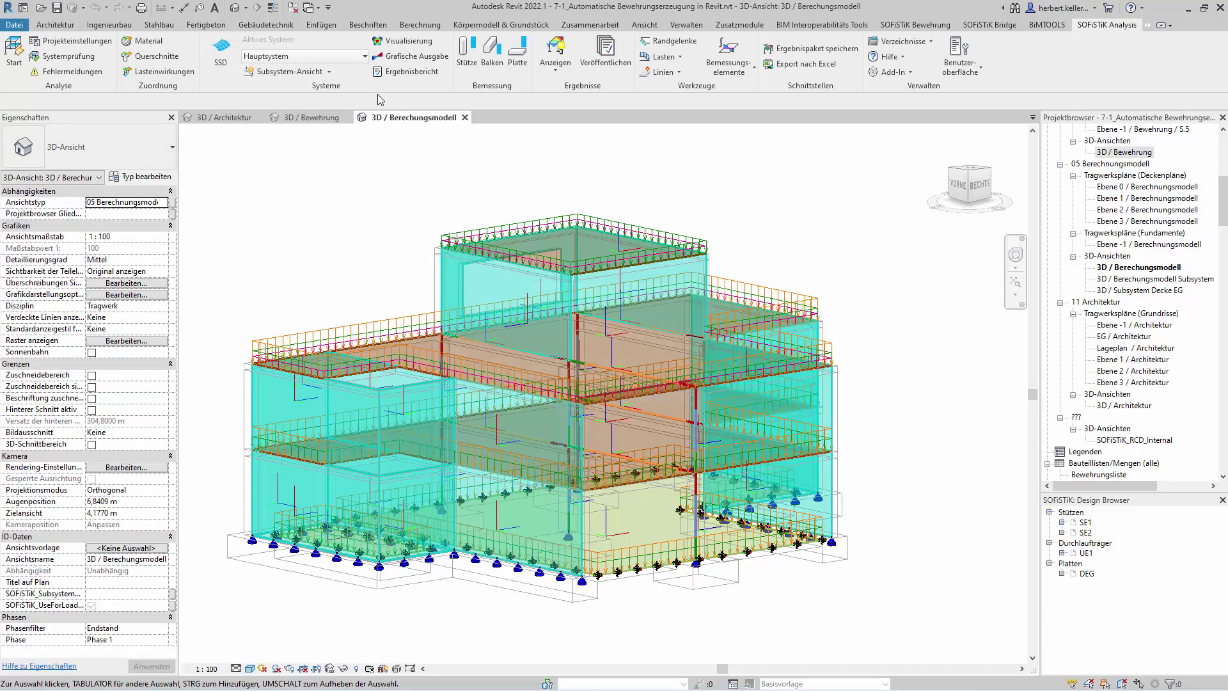
# Step: Activate Subsystem Decke EG and calculate it as an Ebenes 2D Plattensystem
pyautogui.click(363, 56)
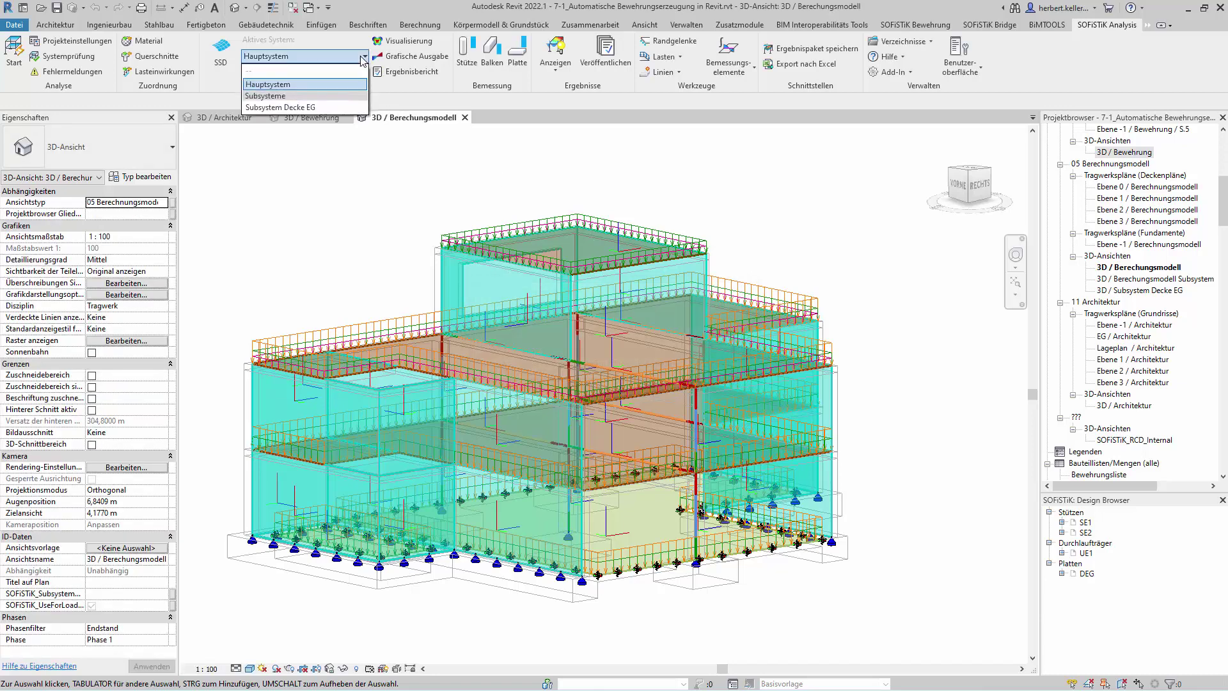
pyautogui.click(299, 106)
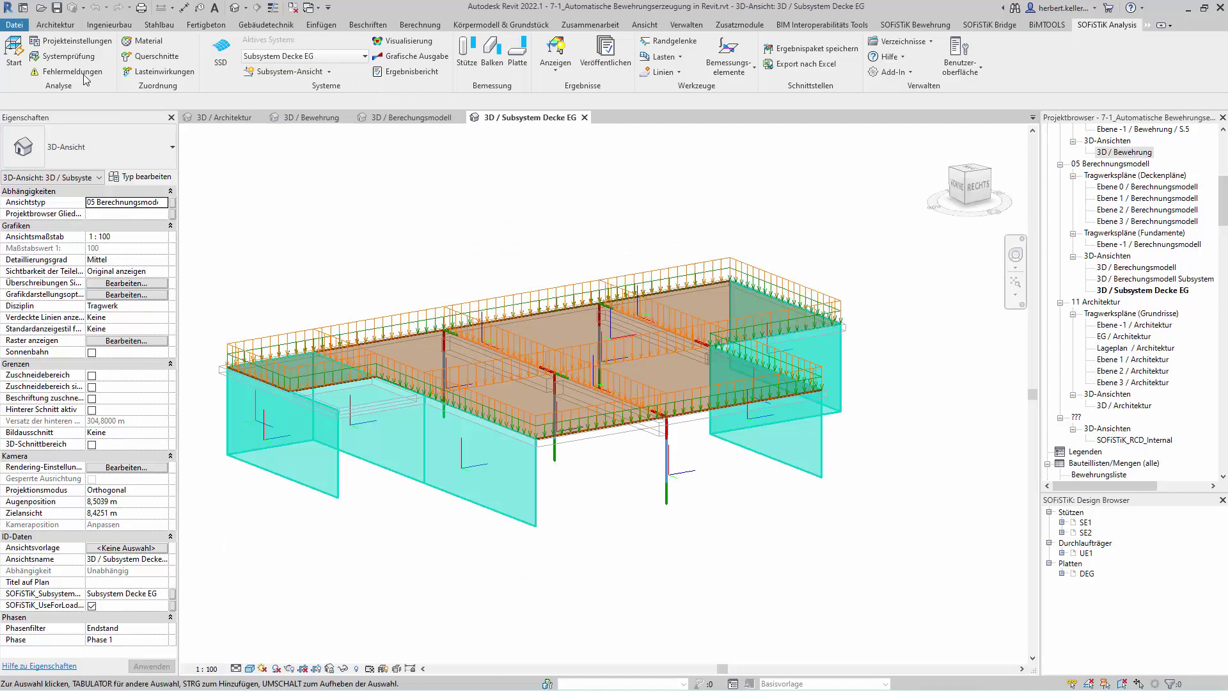
pyautogui.click(13, 69)
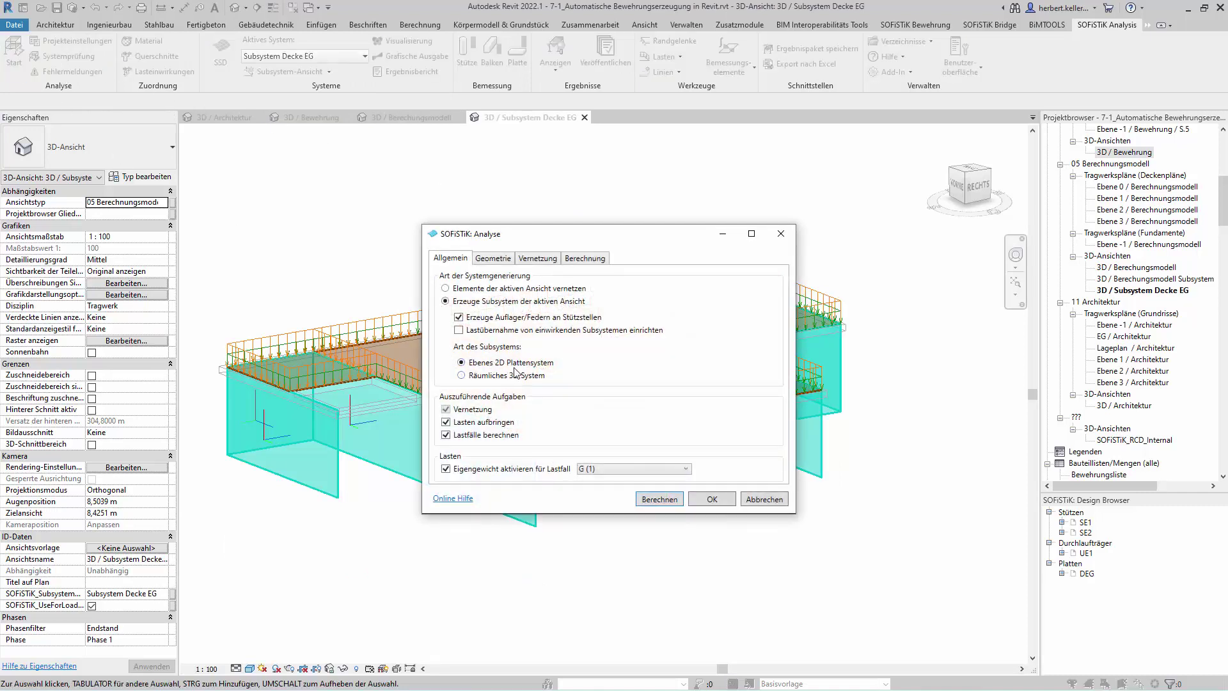
pyautogui.click(660, 500)
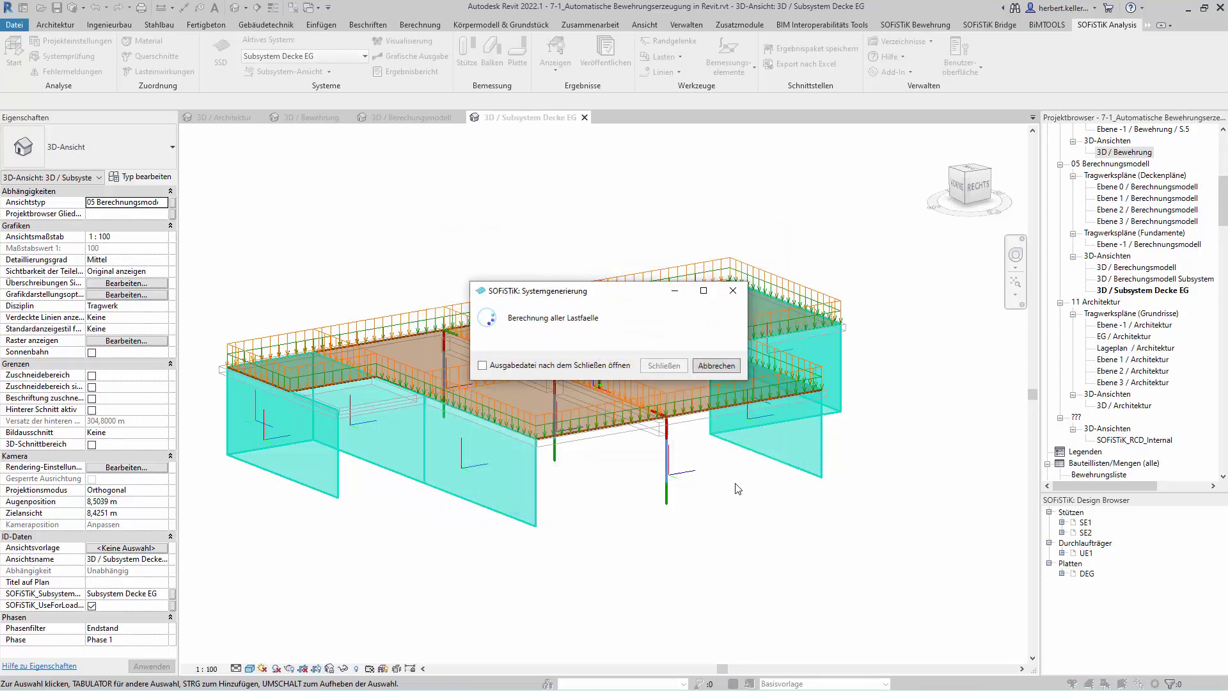
pyautogui.click(677, 370)
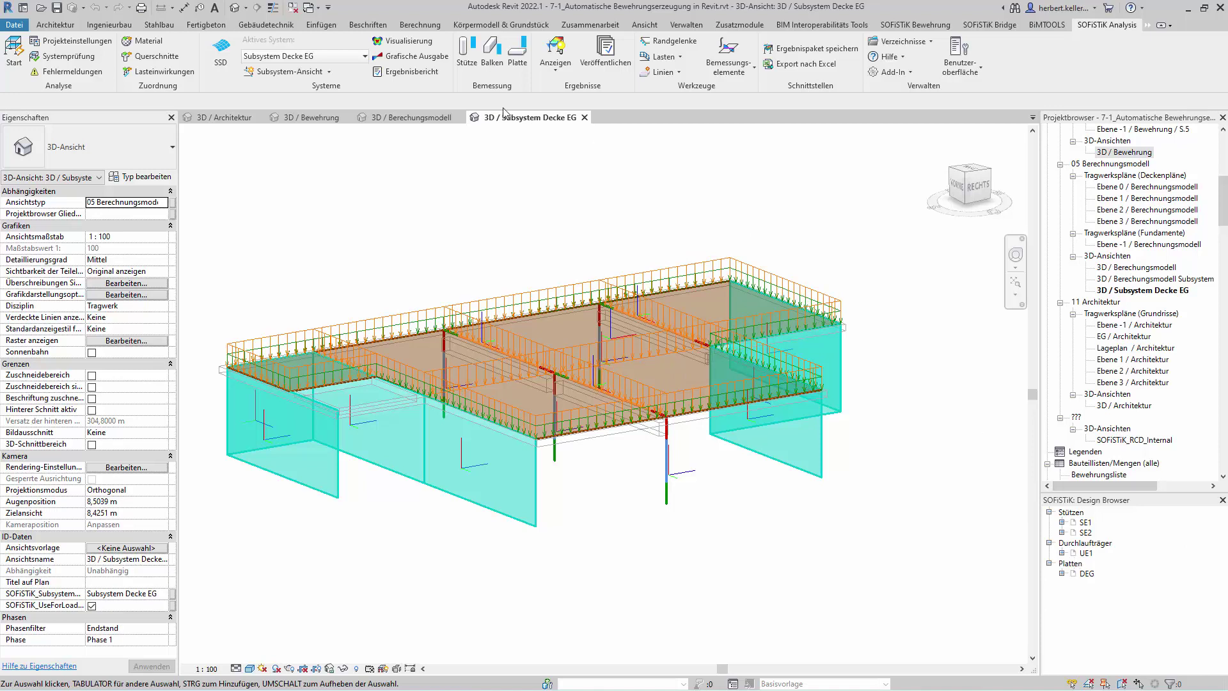
pyautogui.click(220, 119)
# Step: Show the 3D / Bewehrung view and orbit the building to reveal the interior columns
pyautogui.click(316, 118)
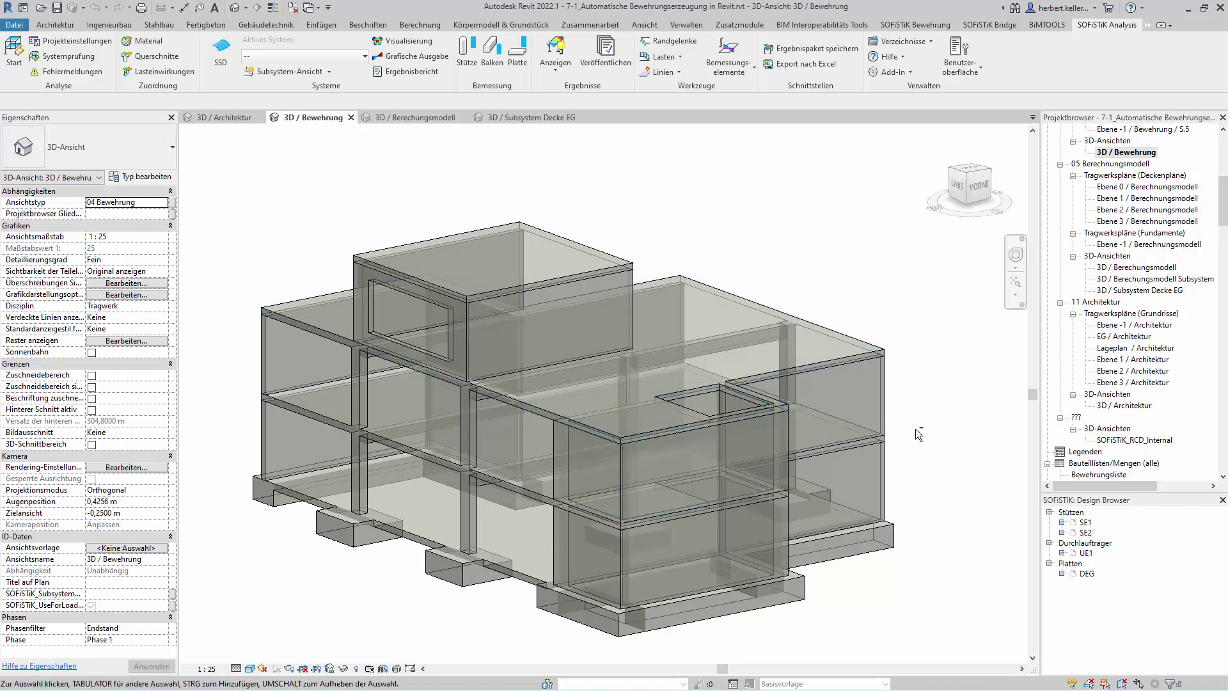
pyautogui.moveTo(908, 430)
pyautogui.keyDown('shift'); pyautogui.mouseDown(button='middle')
pyautogui.moveTo(665, 440)
pyautogui.moveTo(697, 445)
pyautogui.mouseUp(button='middle'); pyautogui.keyUp('shift')
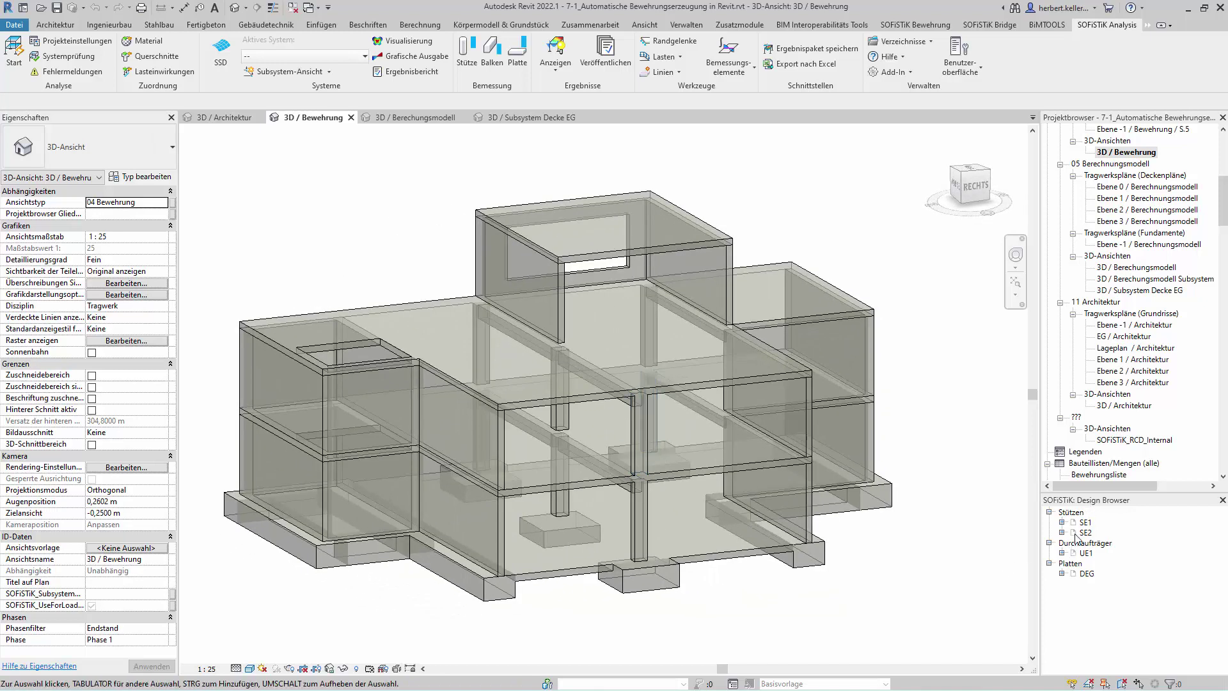
# Step: Expand column group SE1 and highlight its columns A-2, A-3 and C-2
pyautogui.click(1062, 522)
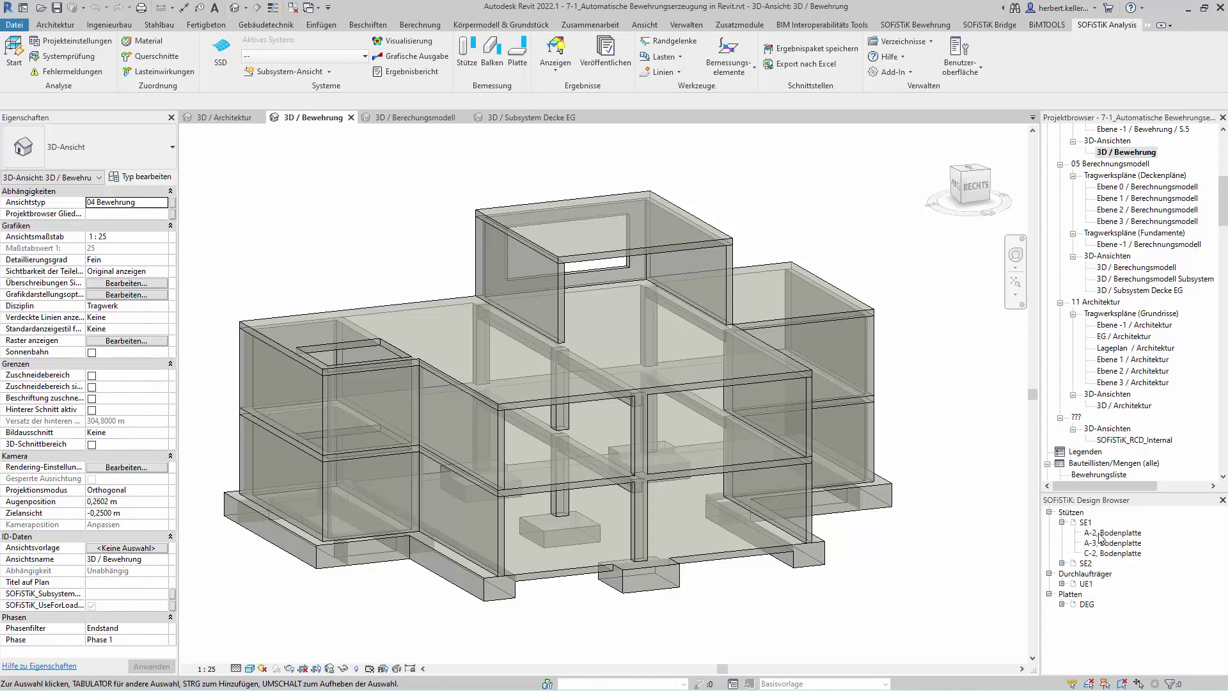
pyautogui.rightClick(1090, 523)
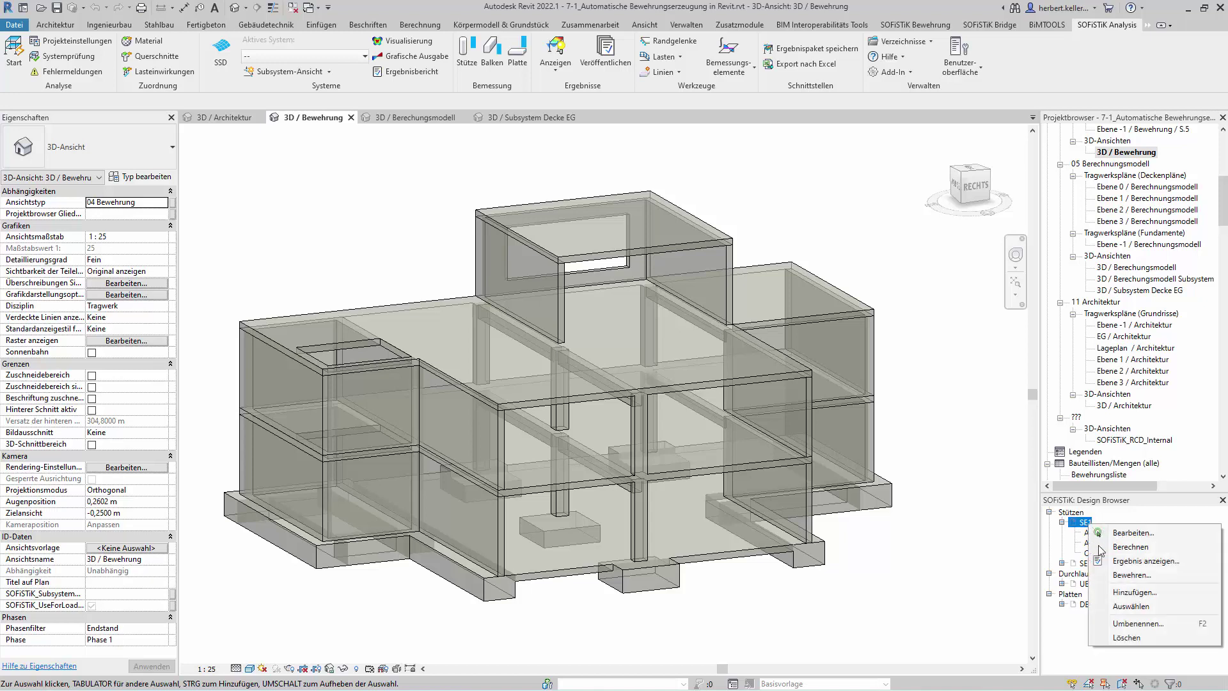
pyautogui.click(1129, 606)
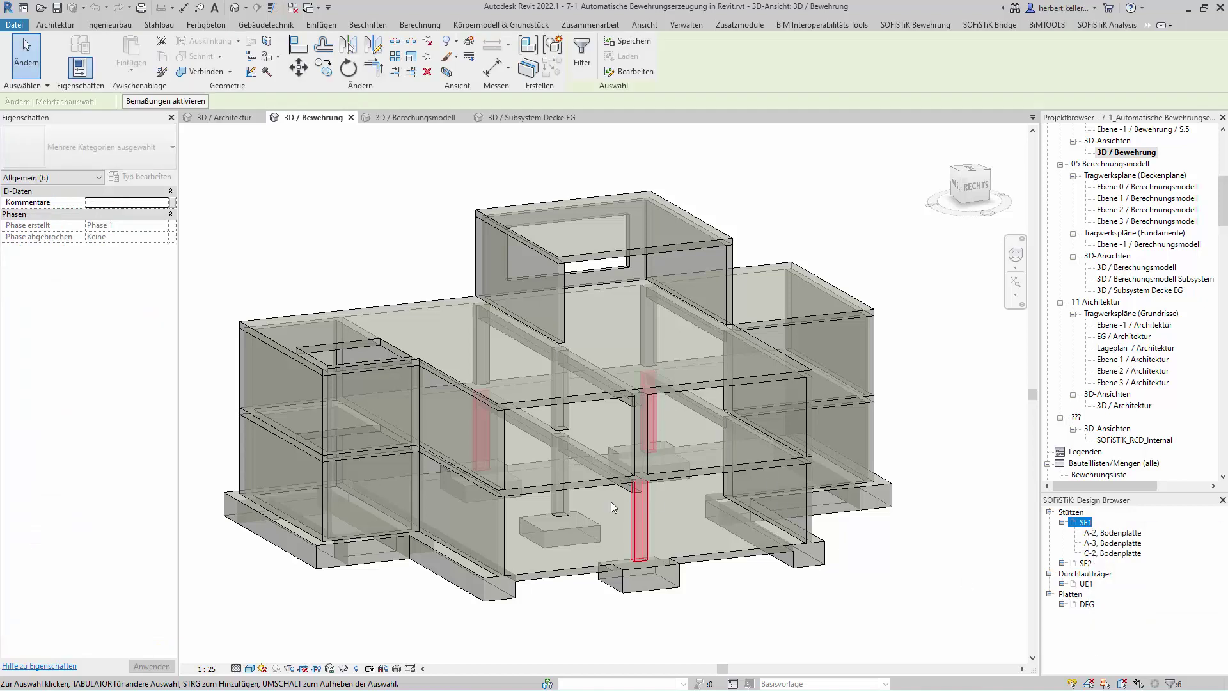
# Step: Expand column group SE2, highlight its column B-2, and select the whole Stützen group
pyautogui.click(1061, 563)
pyautogui.click(1108, 575)
pyautogui.rightClick(1106, 577)
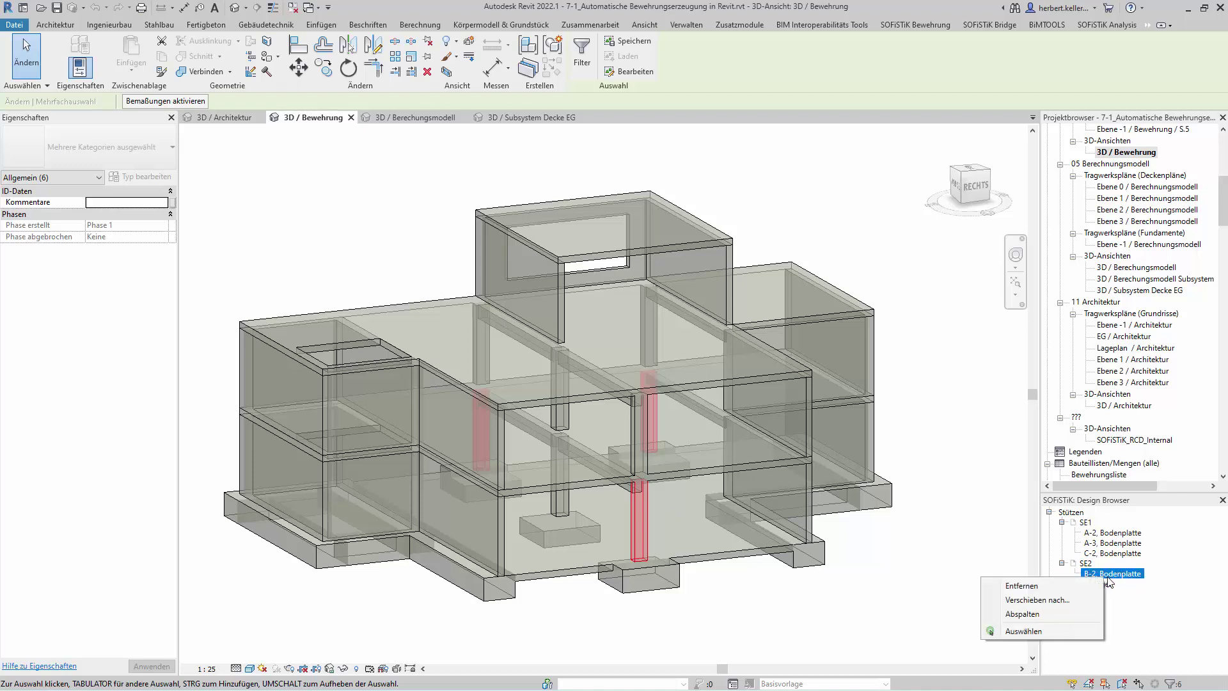
pyautogui.click(1023, 630)
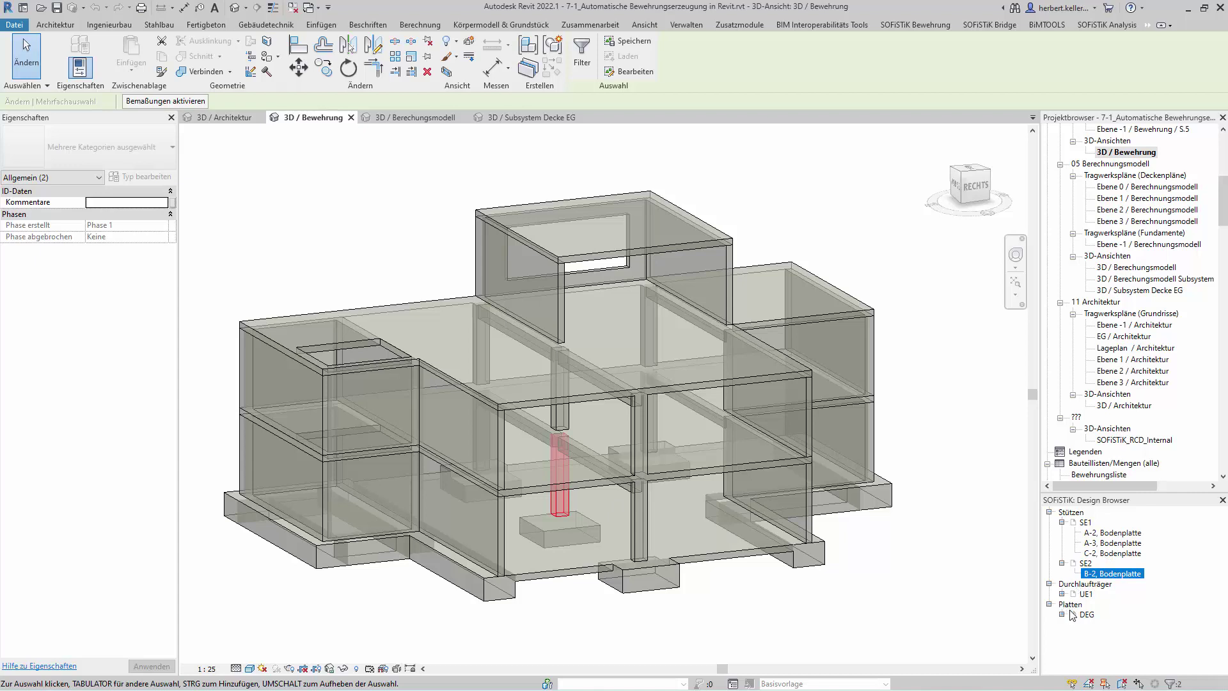
pyautogui.click(1068, 515)
pyautogui.rightClick(1069, 520)
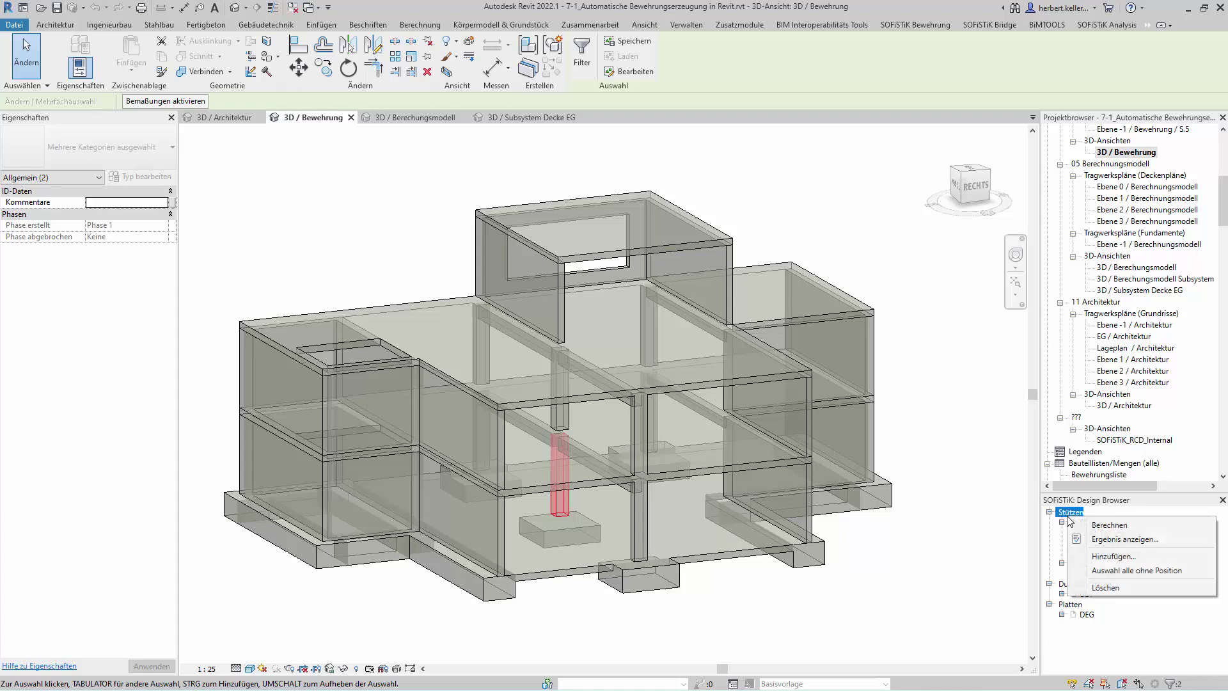
# Step: Run the SOFiSTiK design calculation for all columns, then for the Platten group
pyautogui.click(1101, 525)
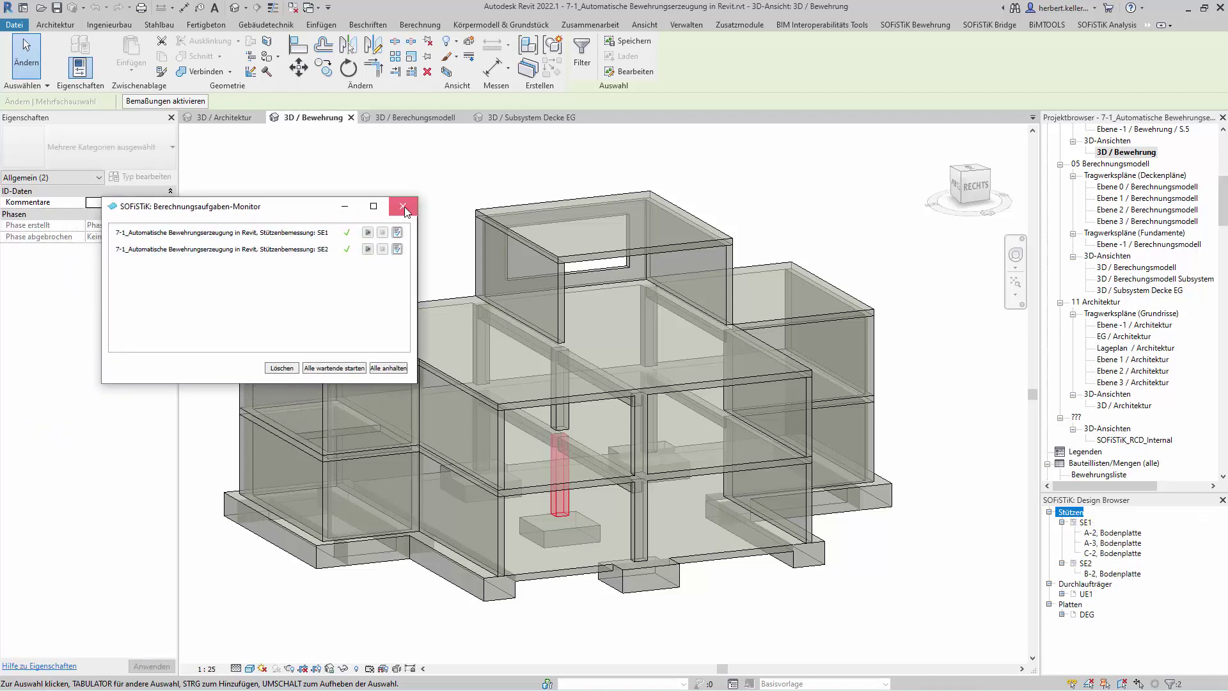
pyautogui.click(403, 206)
pyautogui.click(1068, 605)
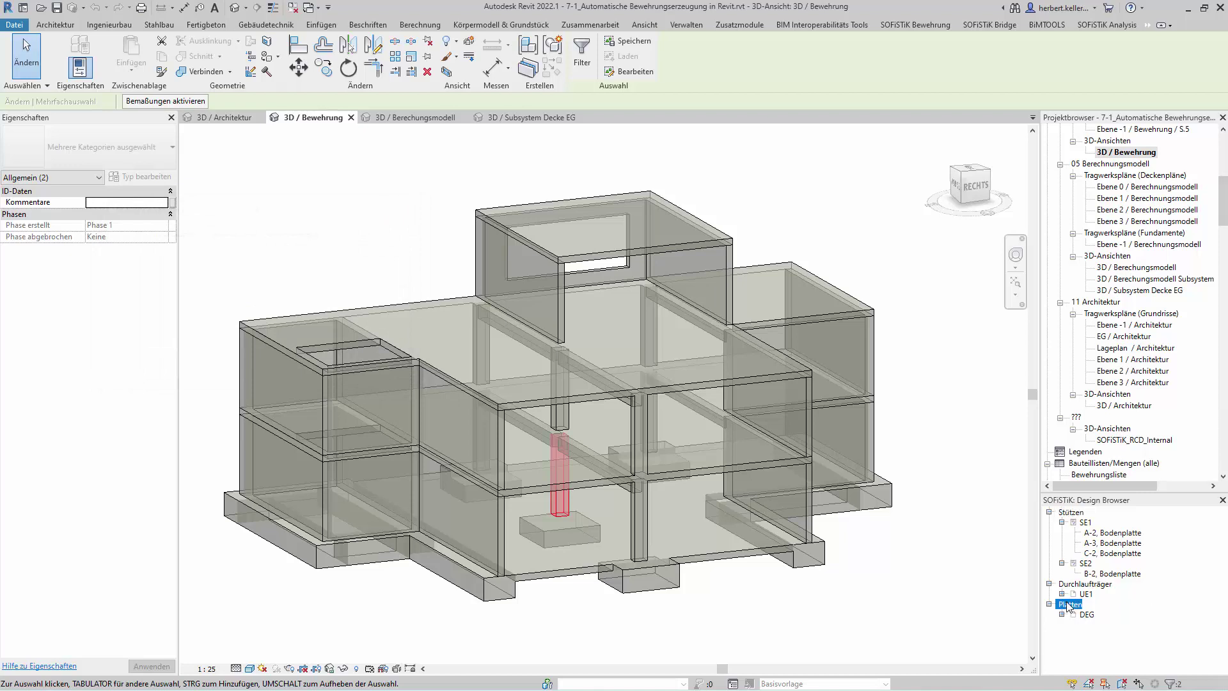
pyautogui.rightClick(1068, 606)
pyautogui.click(1108, 611)
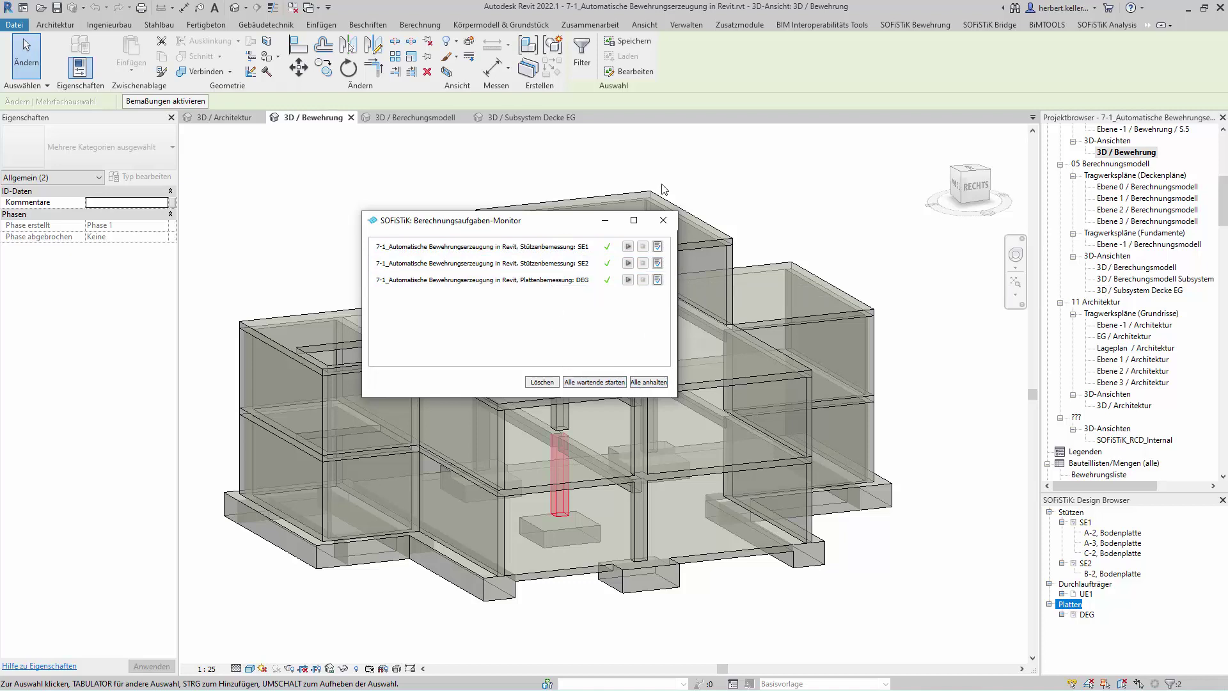
pyautogui.click(662, 220)
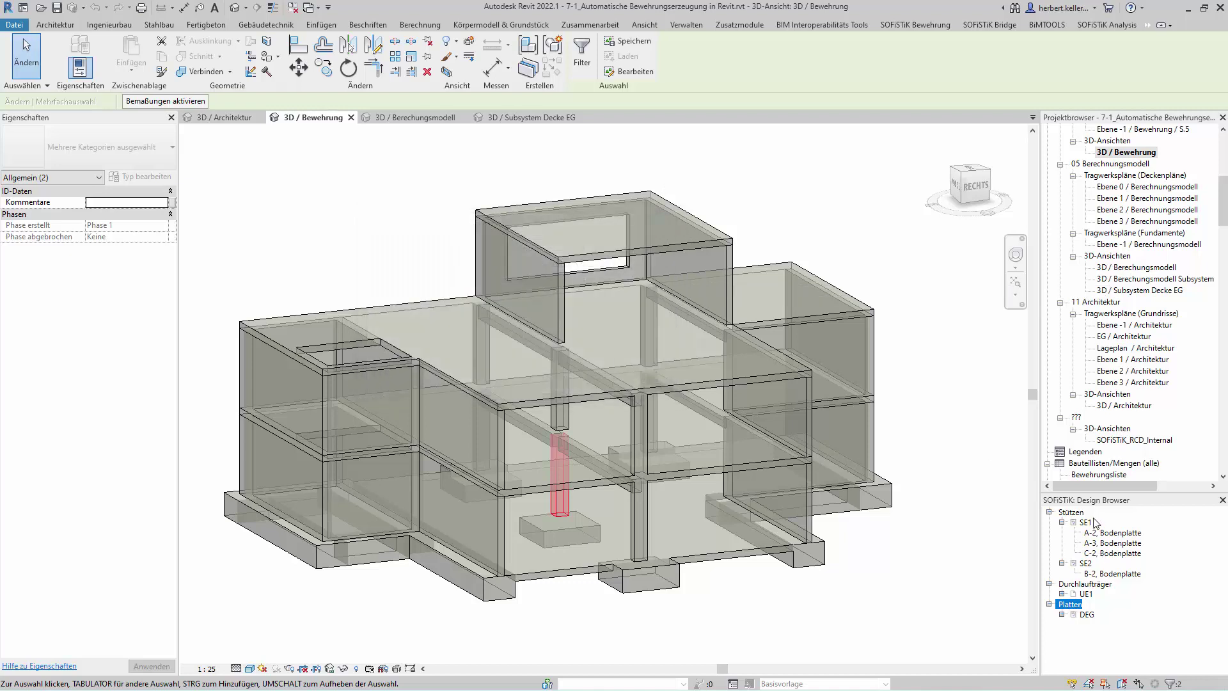
pyautogui.click(1085, 522)
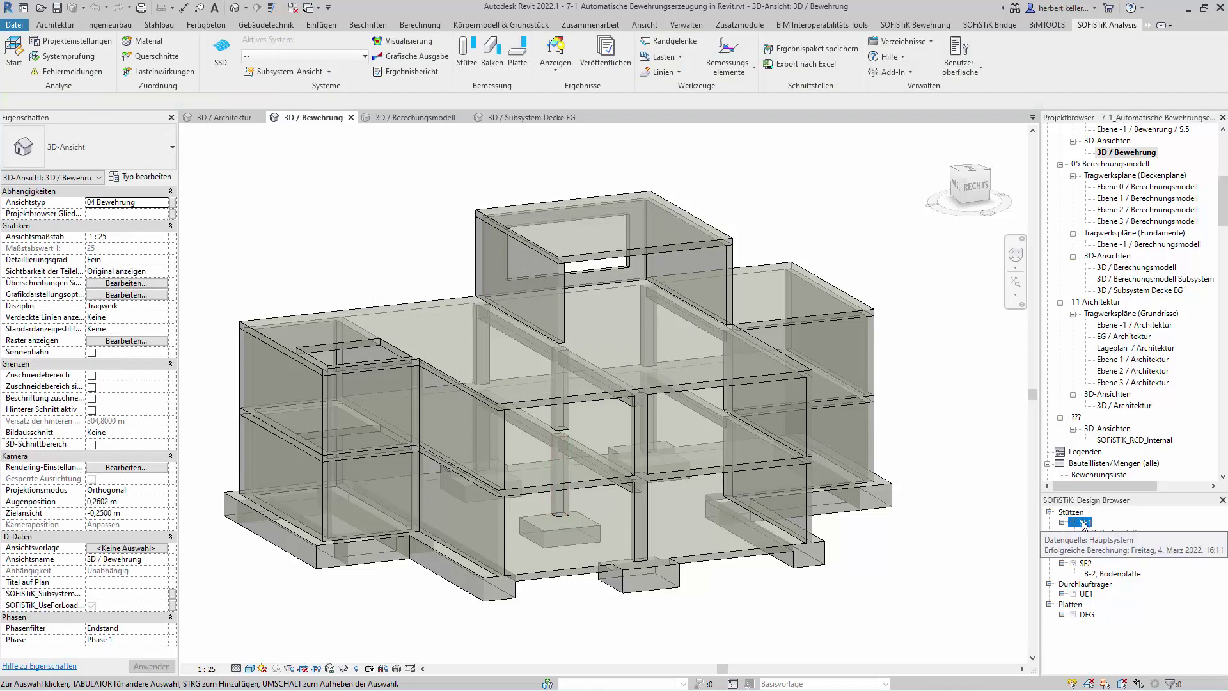
# Step: Switch to the SOFiSTiK Bewehrung tools and start Bewehren for column group SE1
pyautogui.rightClick(1085, 524)
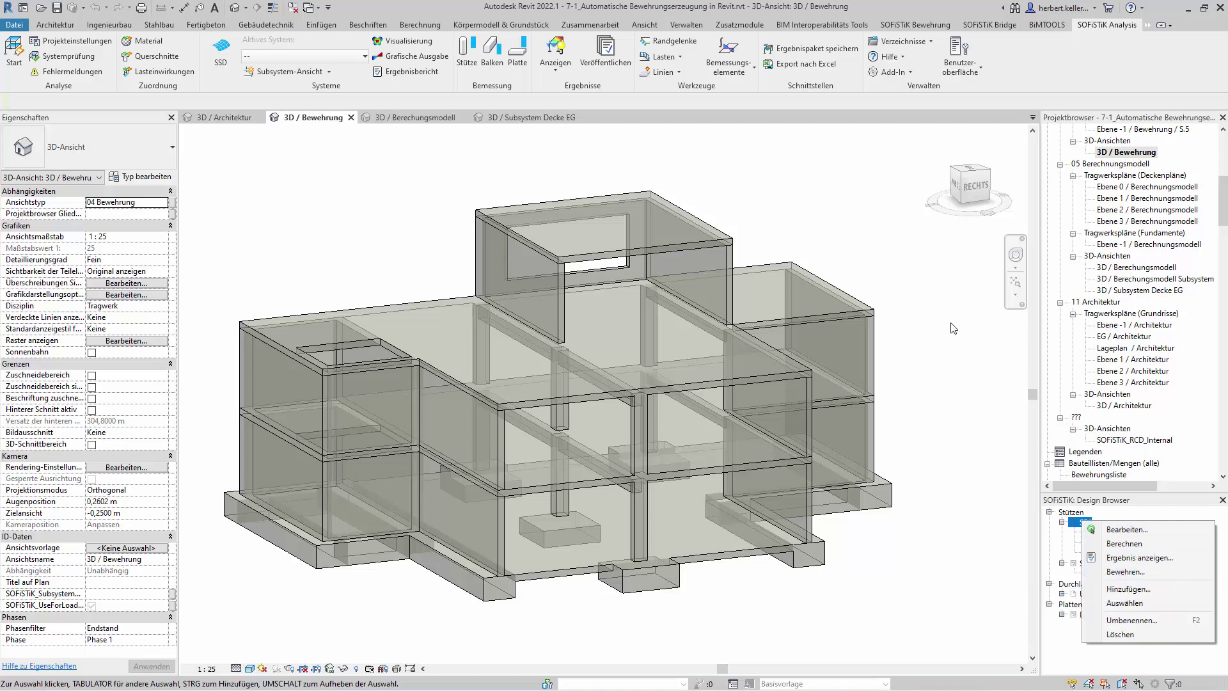
pyautogui.click(1098, 558)
pyautogui.click(915, 25)
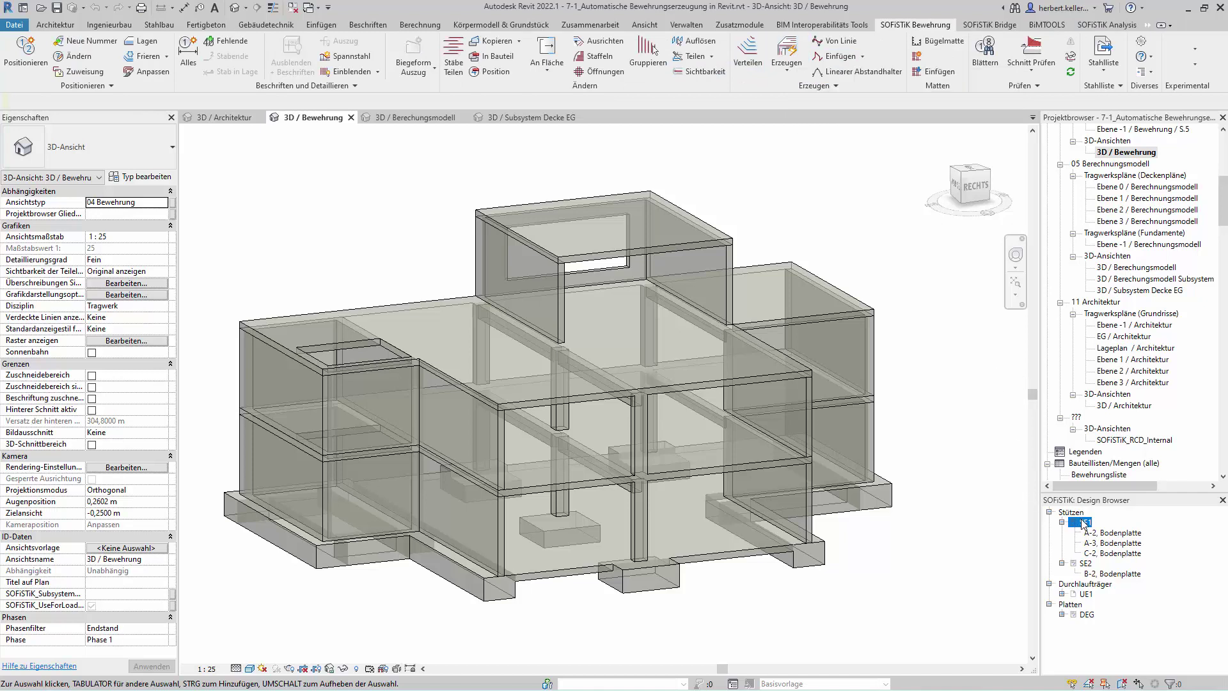
pyautogui.moveTo(1084, 523)
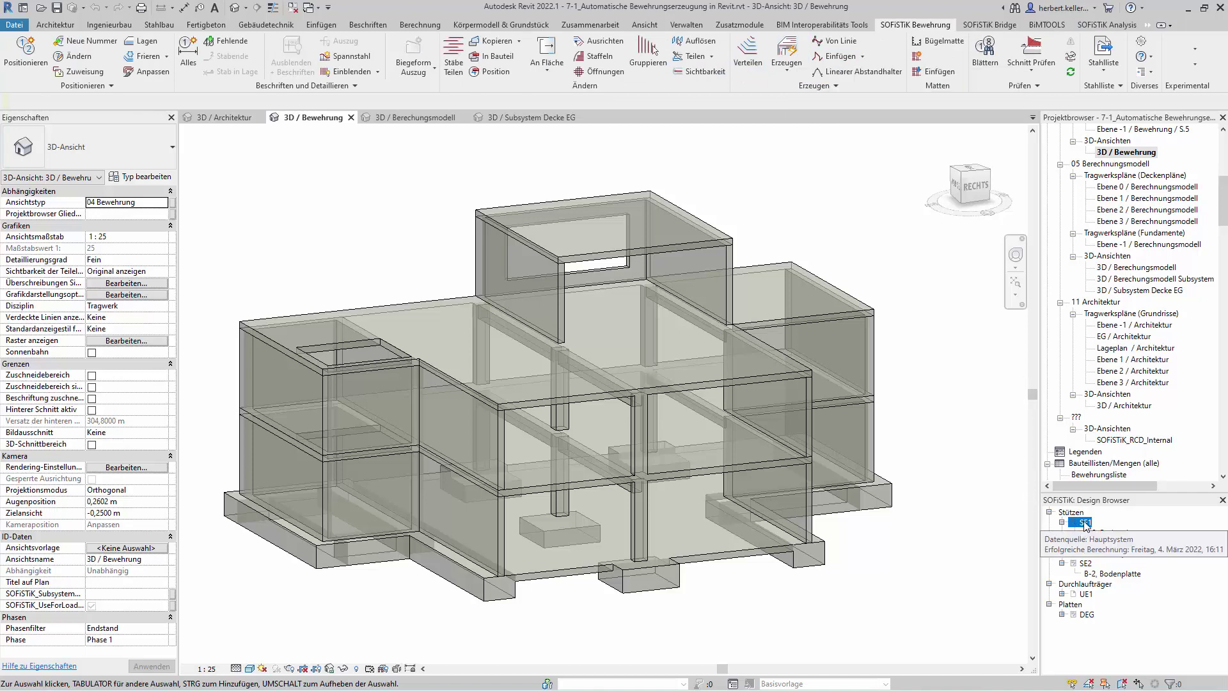
pyautogui.rightClick(1085, 524)
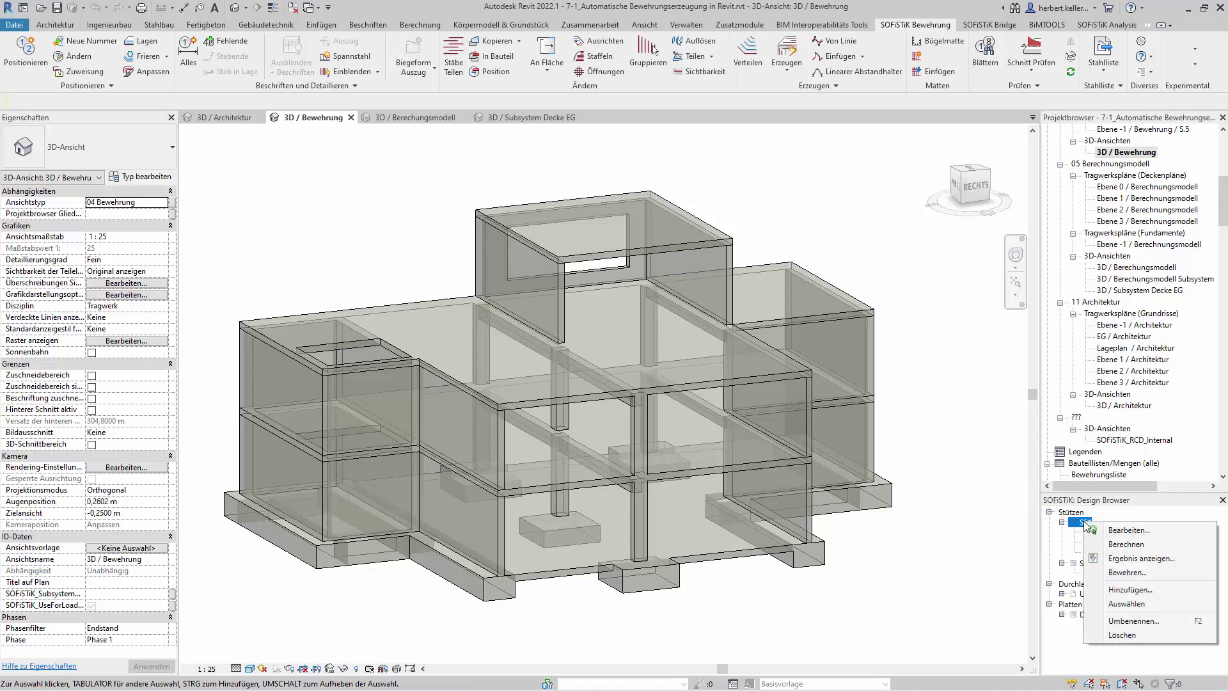
pyautogui.click(1127, 573)
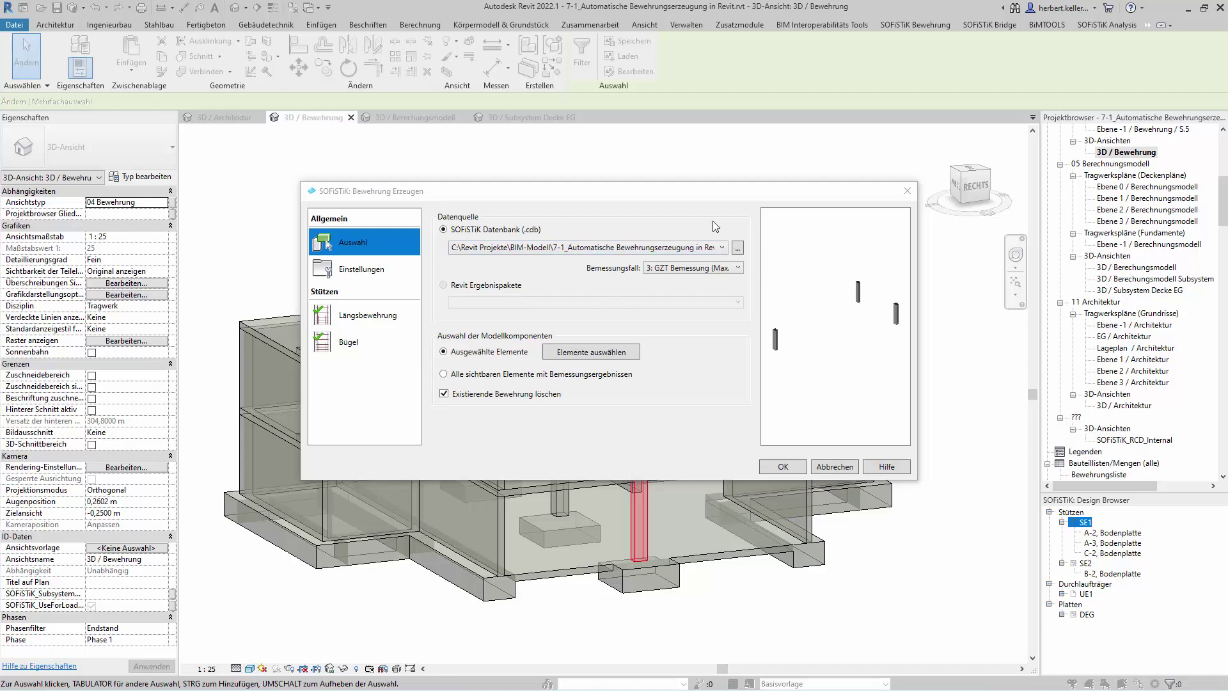
# Step: Select 7-1_Automatische Bewehrungserzeugung in Revit.cdb from the parent folder as the results database
pyautogui.click(738, 248)
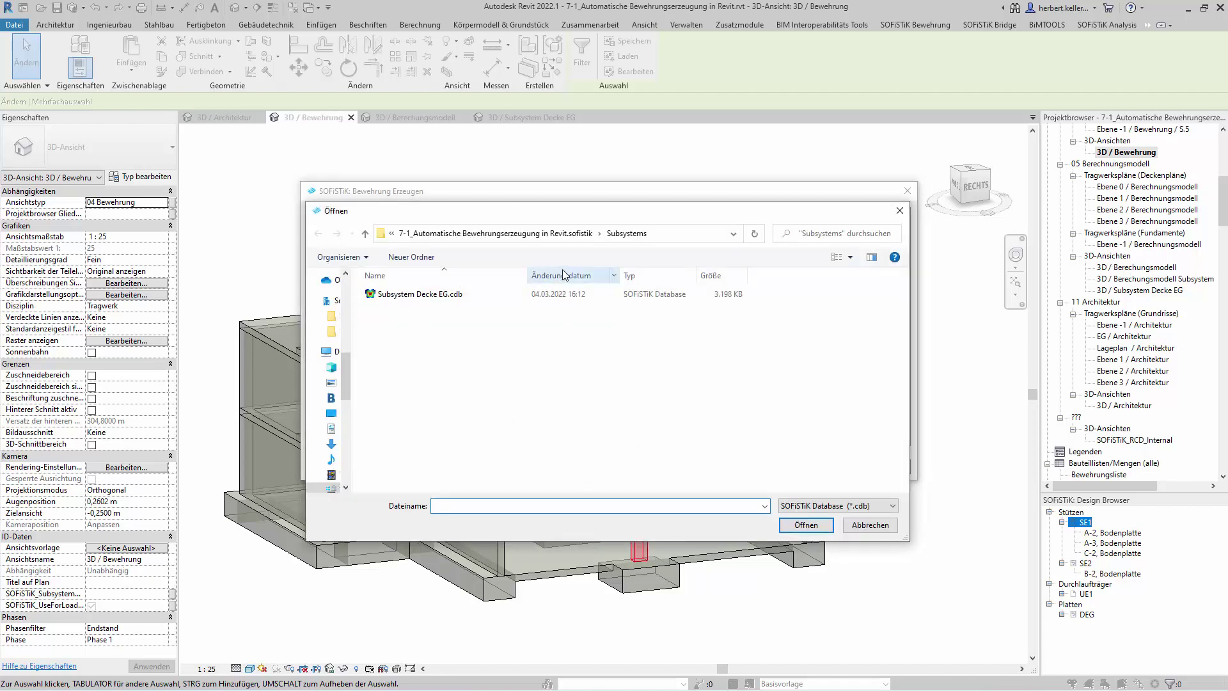
pyautogui.click(367, 234)
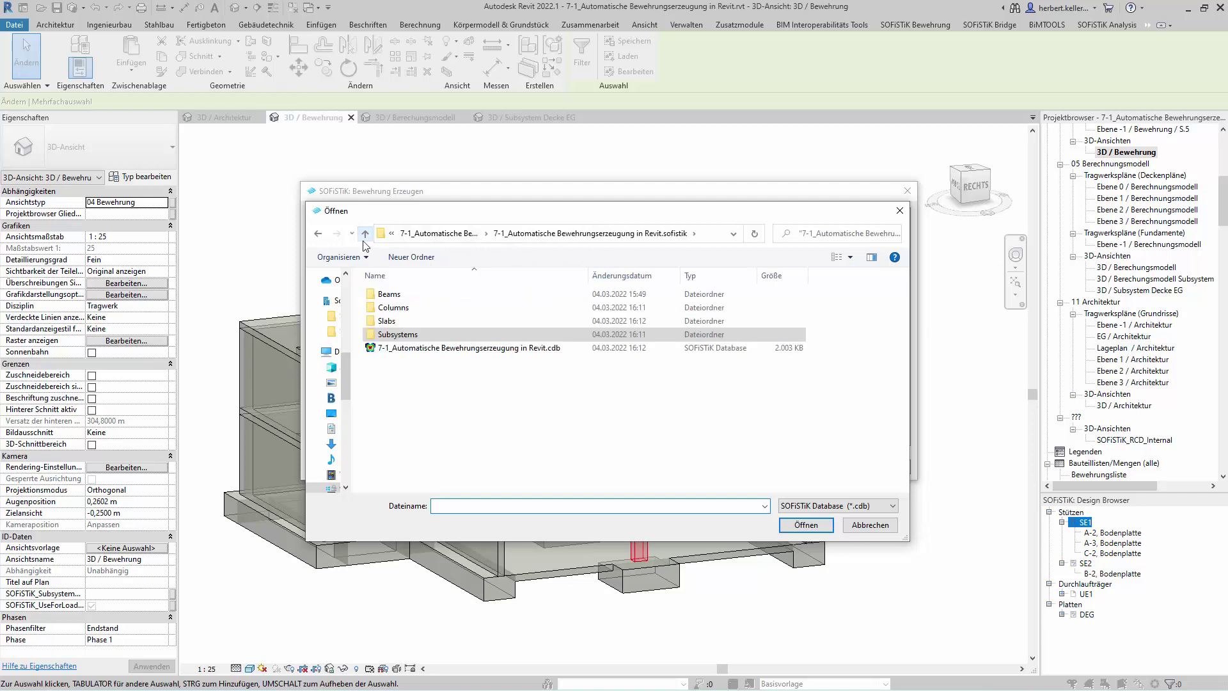
pyautogui.click(402, 352)
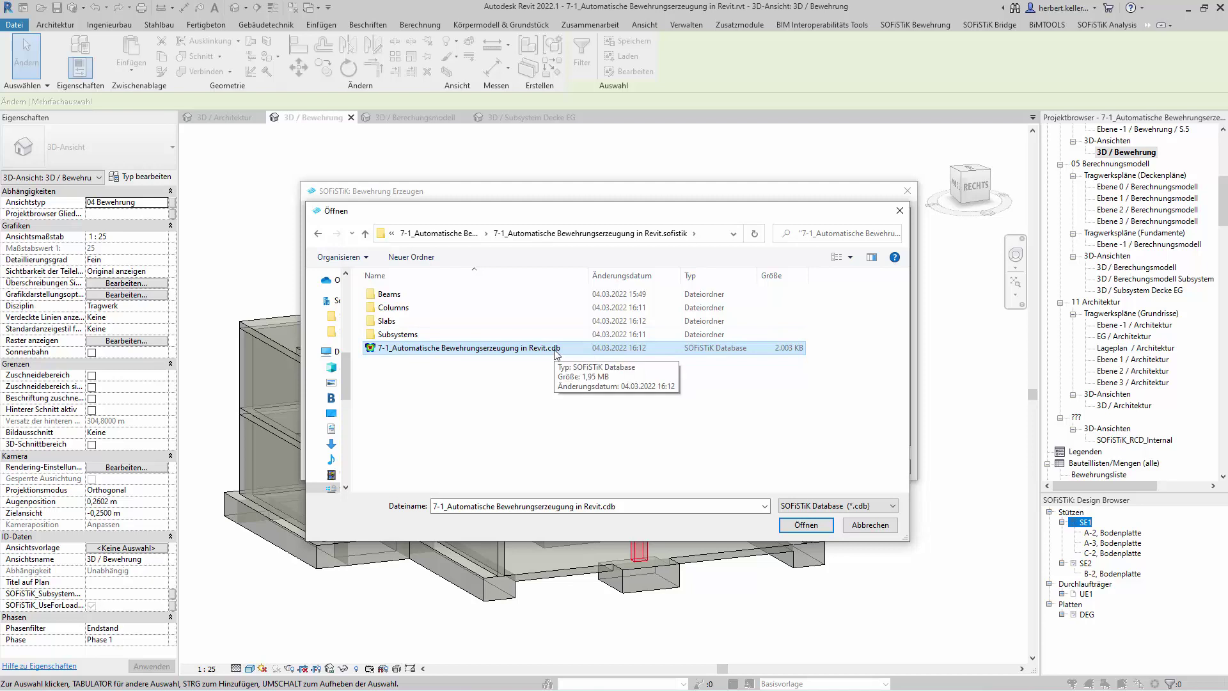
pyautogui.click(793, 529)
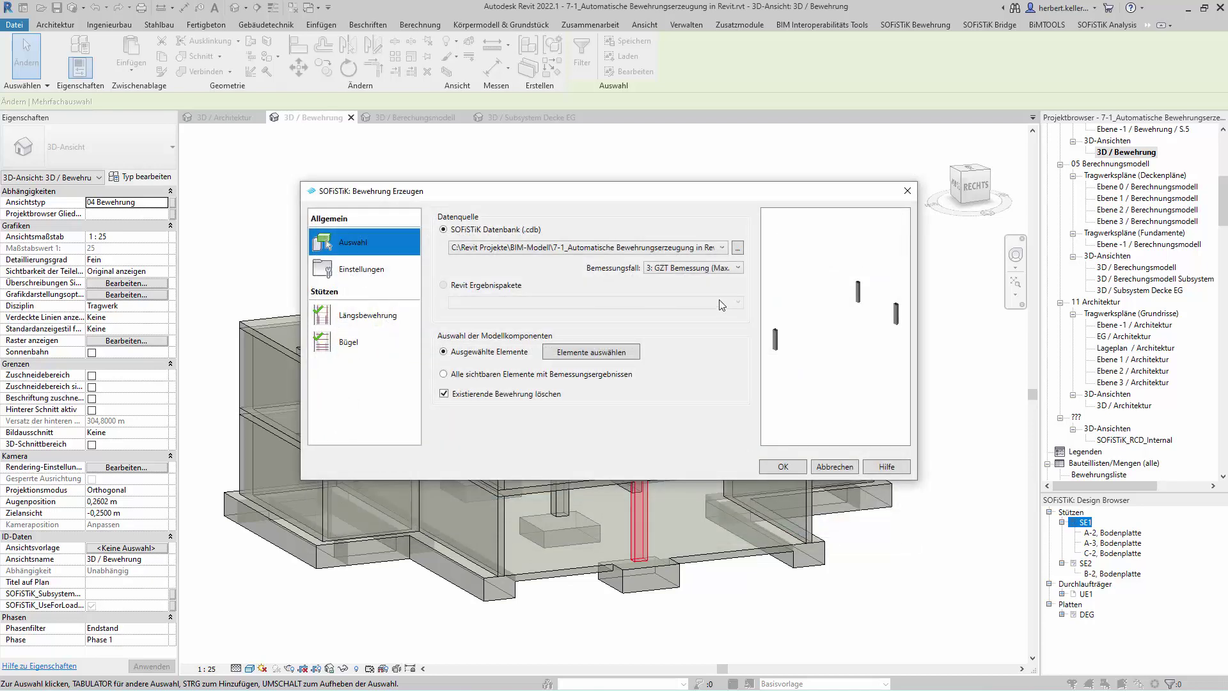
# Step: Keep design case '3: GZT Bemessung (Max. je Gruppe)' and show the Einstellungen page
pyautogui.click(738, 268)
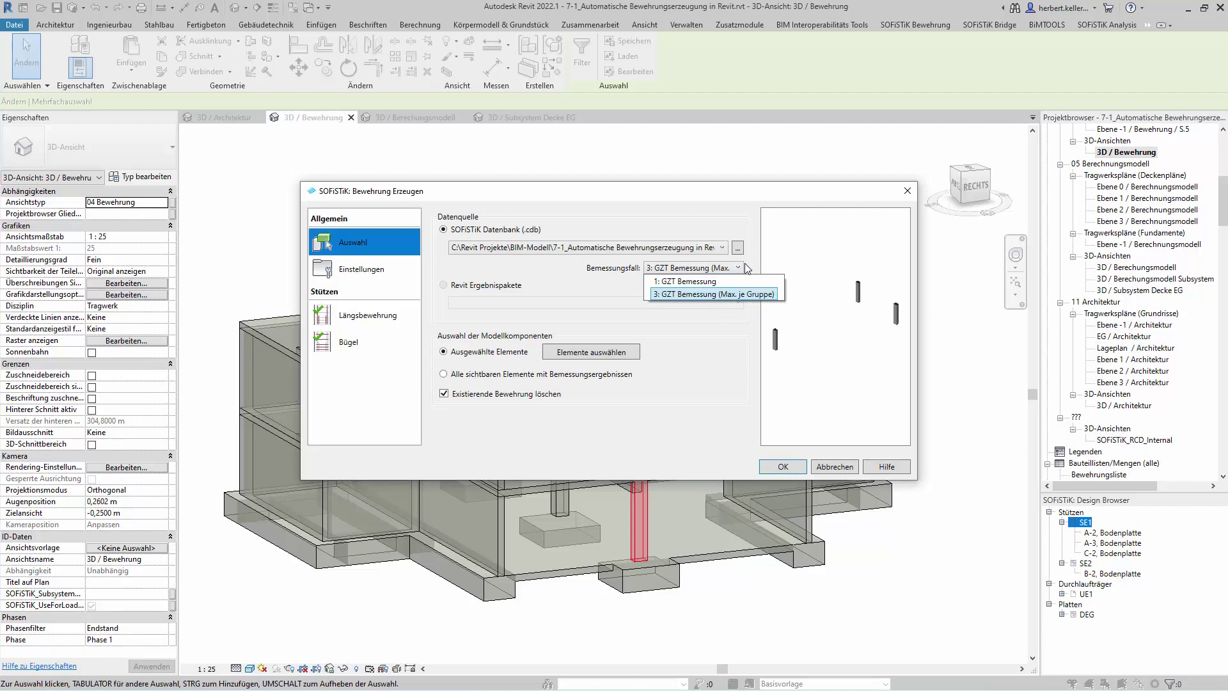
pyautogui.click(702, 296)
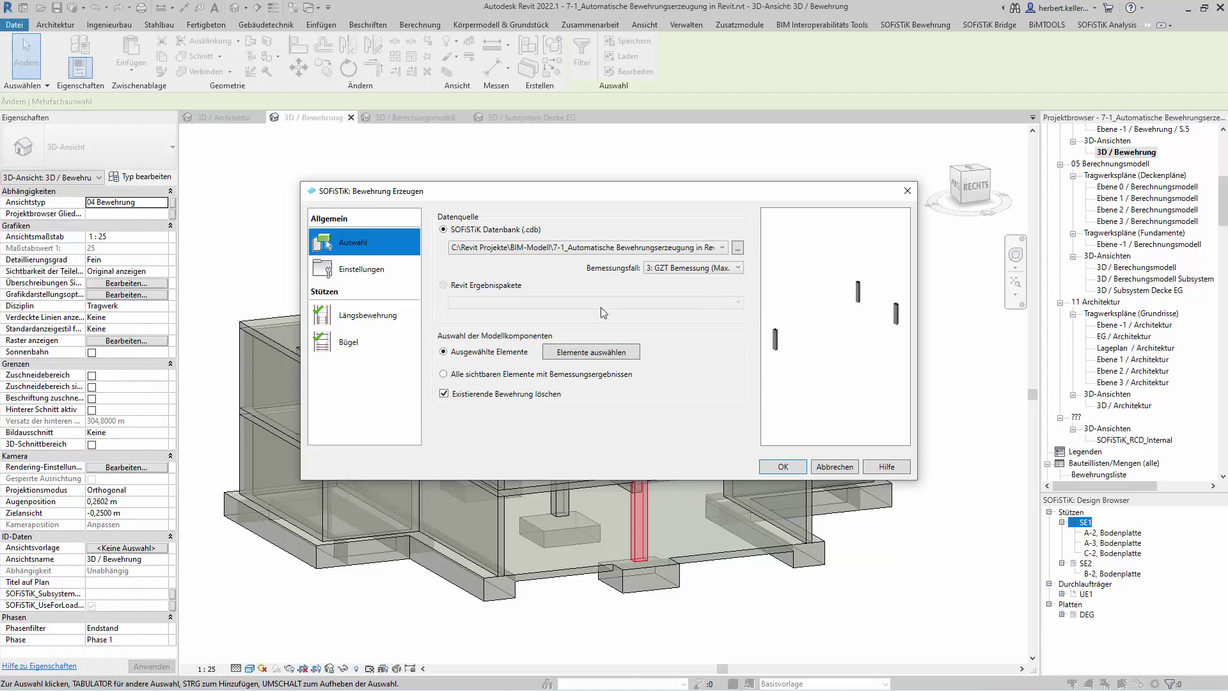
pyautogui.click(357, 273)
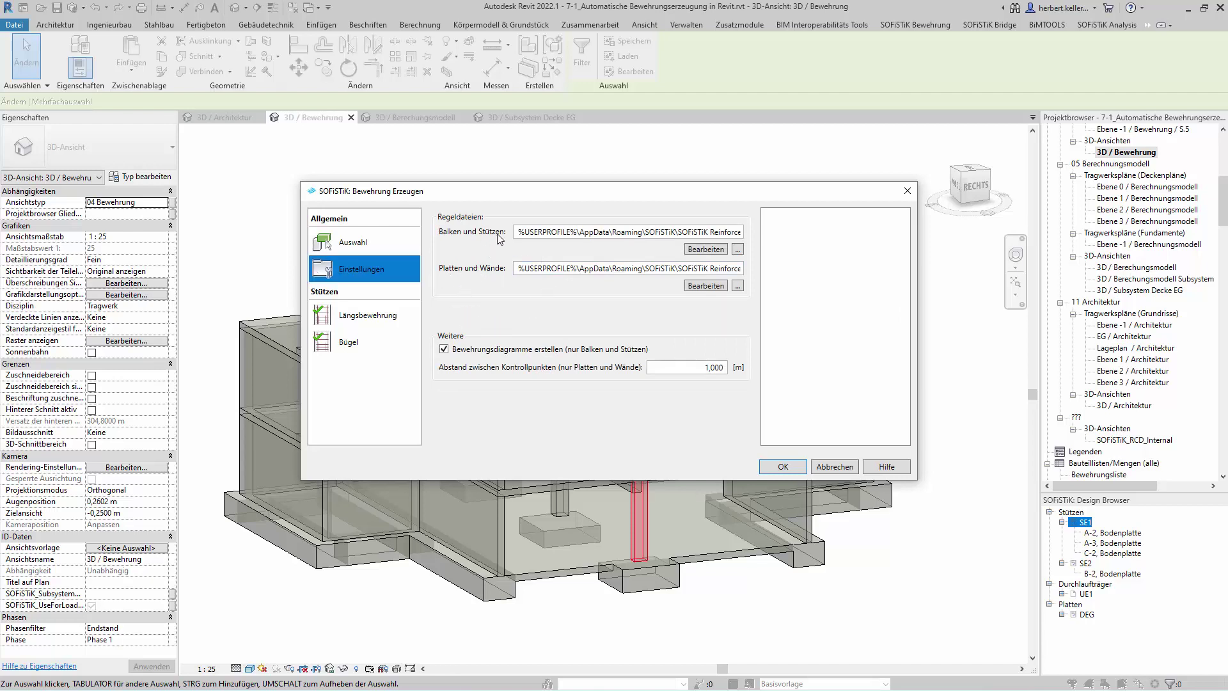
# Step: Open Rules_Beams-Columns_DIN_EN1992-1-1.dat via Bearbeiten next to 'Balken und Stützen'
pyautogui.click(706, 250)
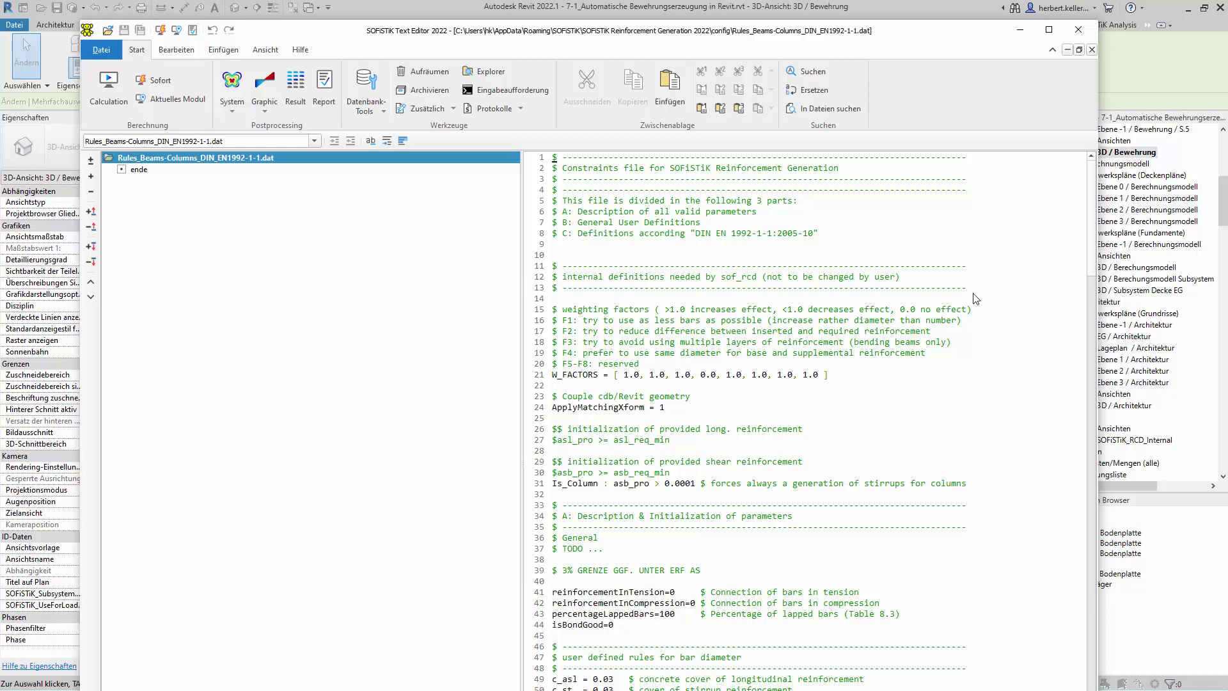
pyautogui.scroll(-5, 874, 419)
pyautogui.scroll(-5, 874, 418)
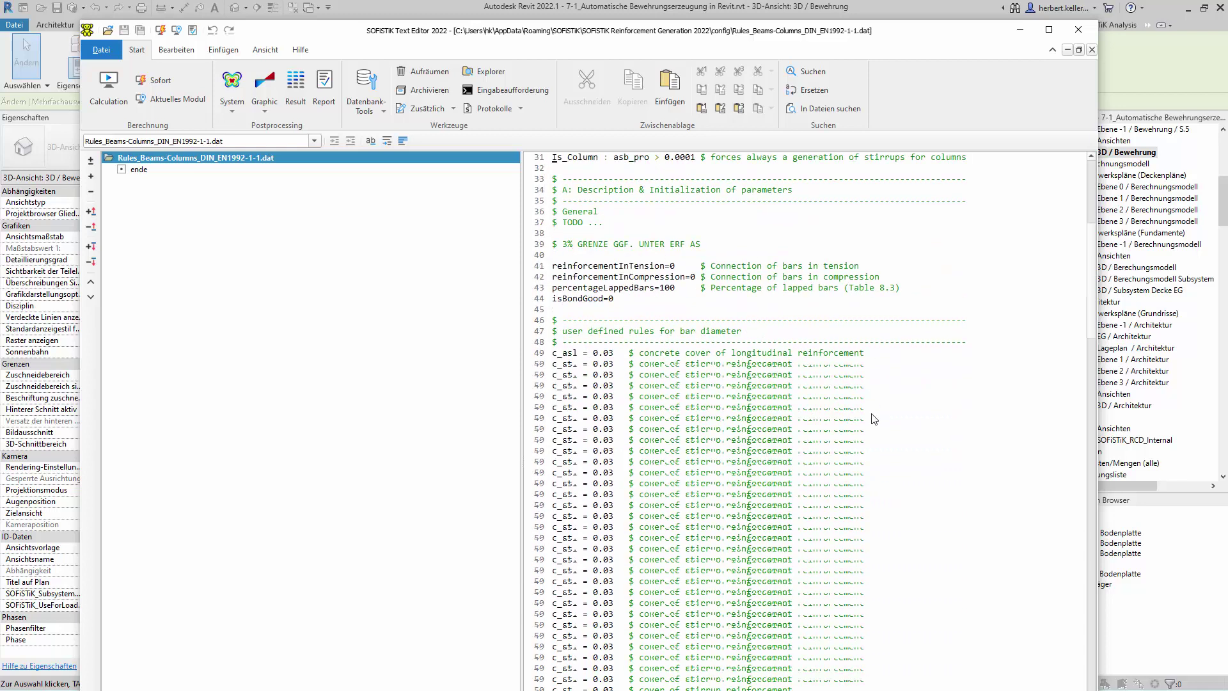
pyautogui.scroll(-5, 875, 419)
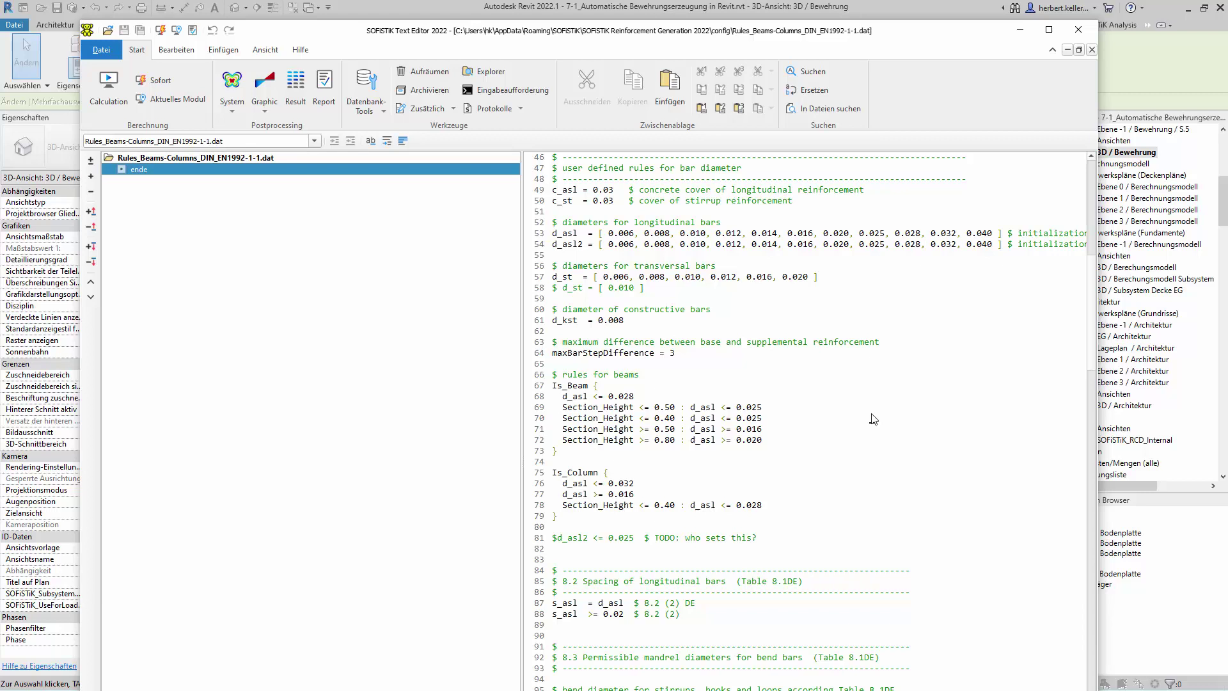
pyautogui.scroll(-2, 874, 419)
pyautogui.scroll(-9, 874, 421)
pyautogui.scroll(-7, 874, 422)
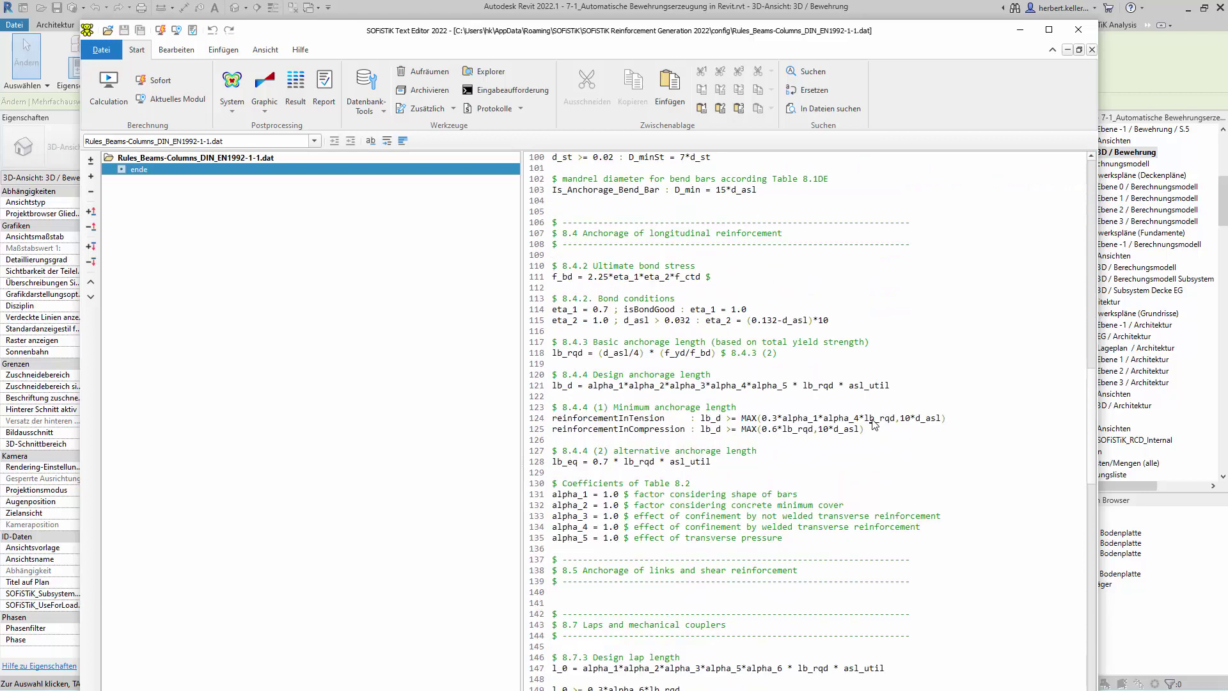
pyautogui.scroll(-6, 874, 426)
pyautogui.scroll(-10, 876, 447)
pyautogui.scroll(-3, 878, 470)
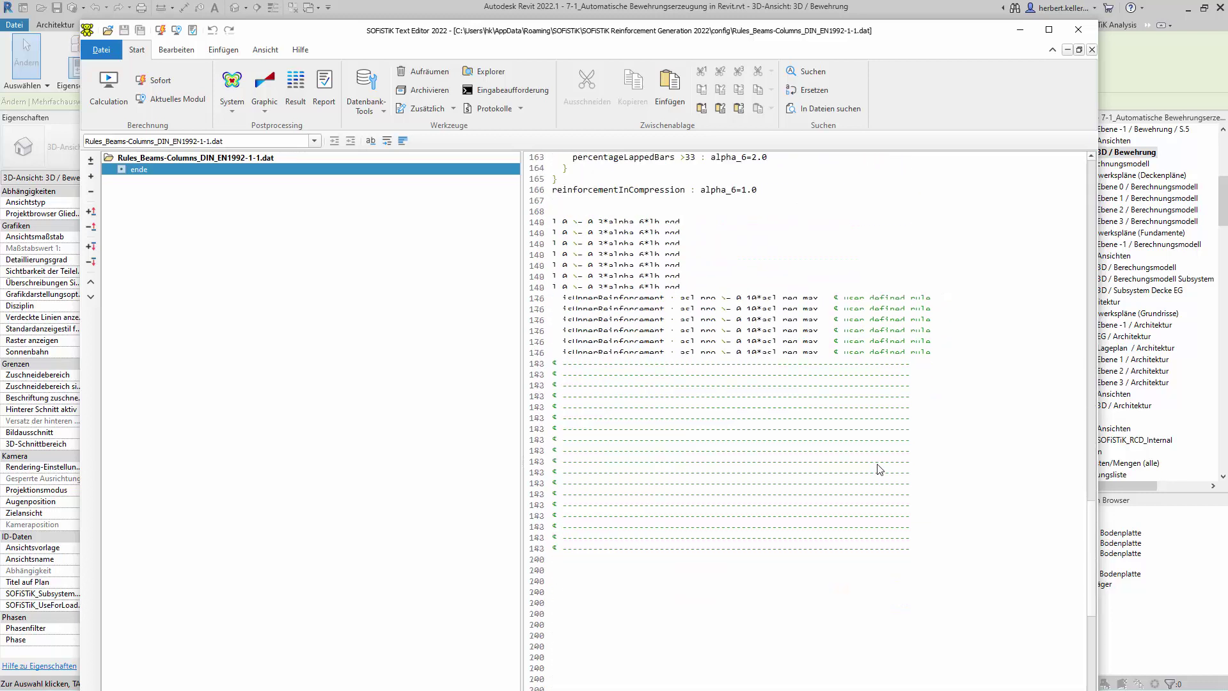
pyautogui.scroll(-2, 879, 470)
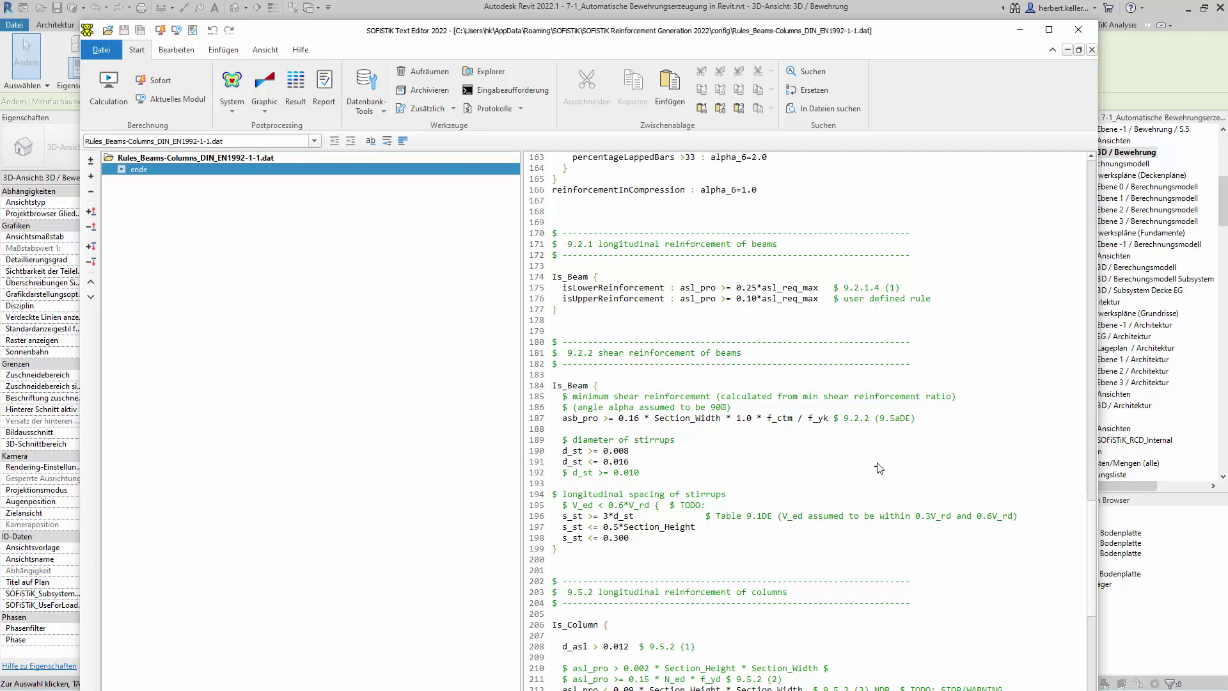
pyautogui.click(1091, 363)
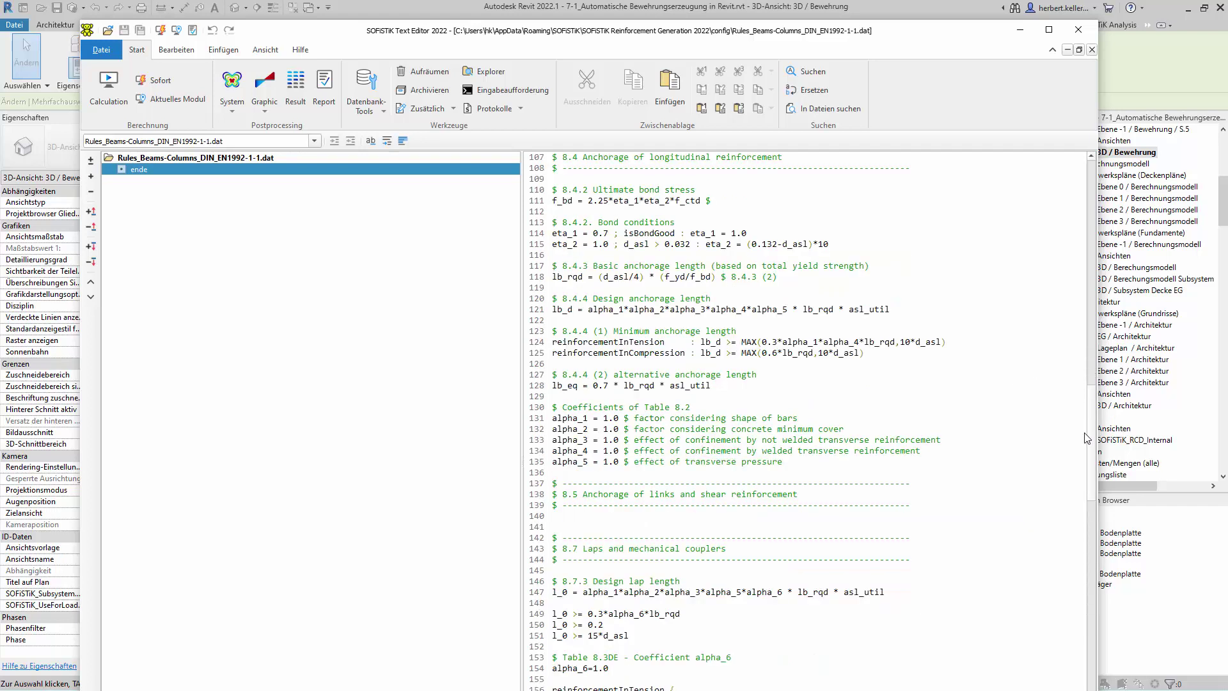
pyautogui.moveTo(1089, 457); pyautogui.dragTo(1087, 504)
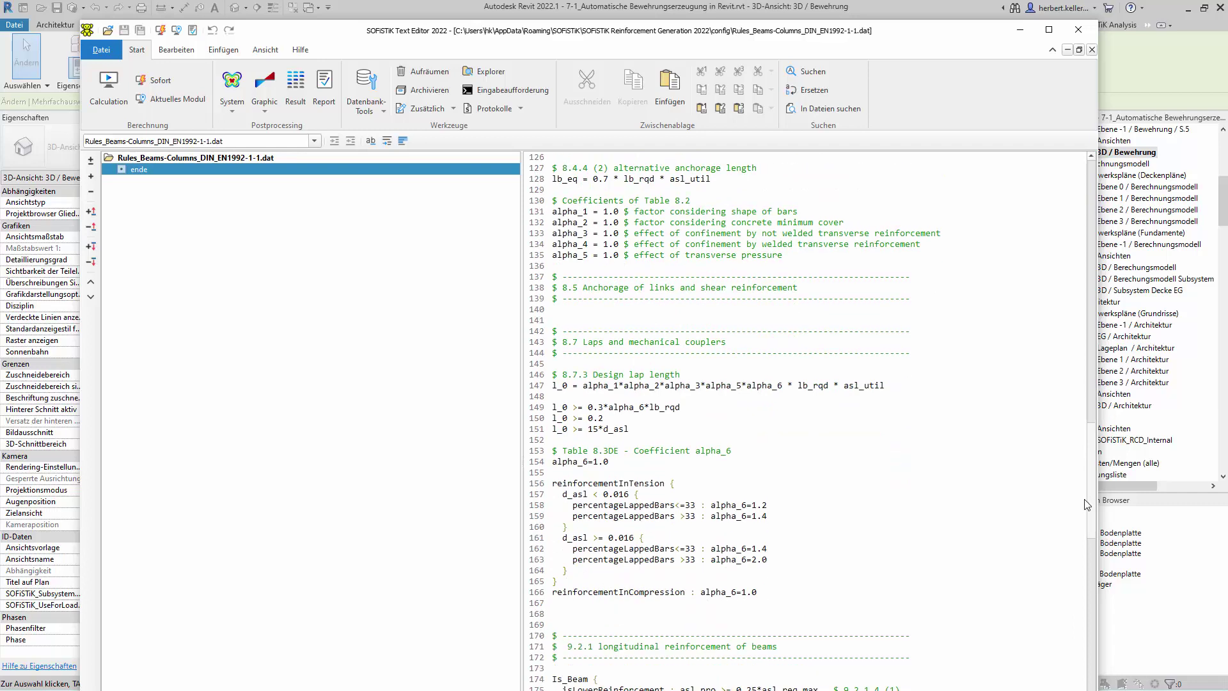
pyautogui.scroll(-5, 1087, 504)
pyautogui.scroll(-1, 1087, 521)
pyautogui.scroll(-5, 1023, 531)
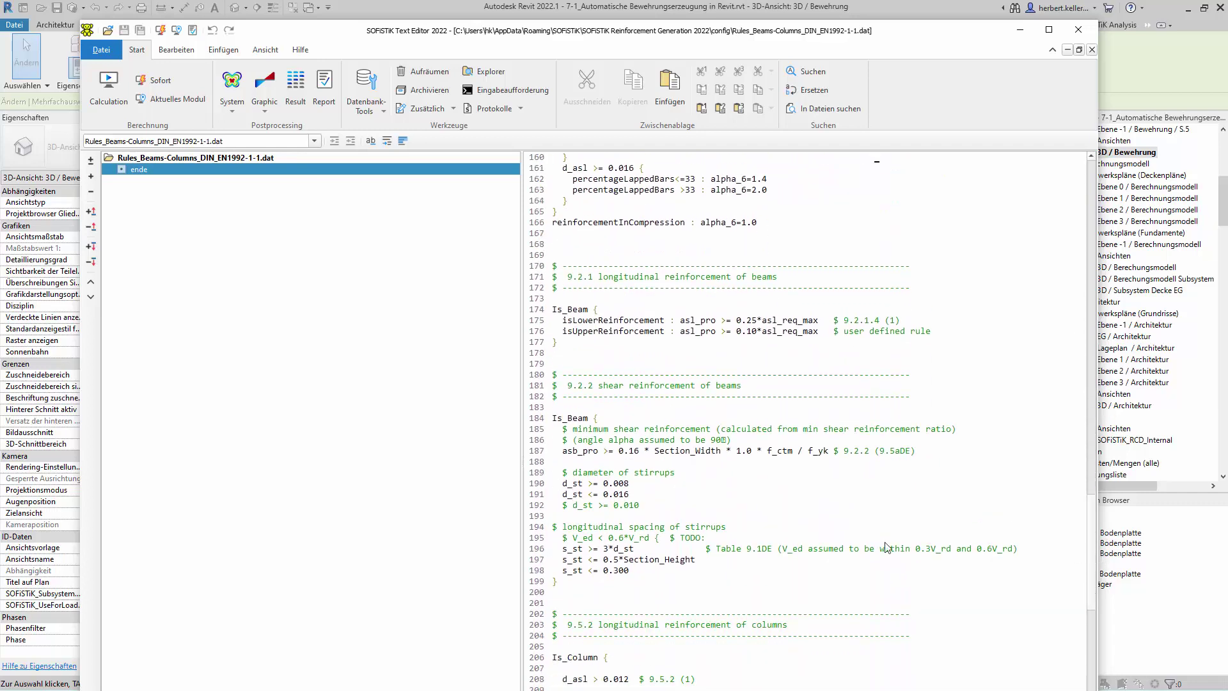
pyautogui.scroll(-1, 883, 490)
pyautogui.scroll(-2, 883, 490)
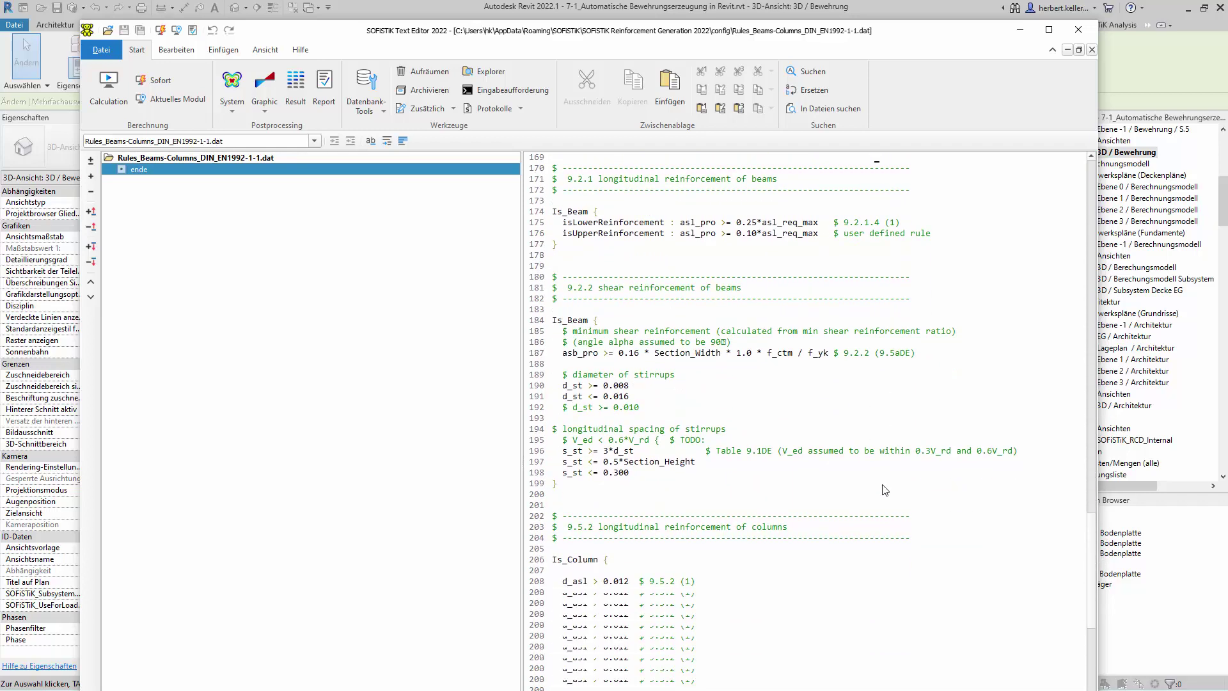
pyautogui.scroll(-4, 884, 490)
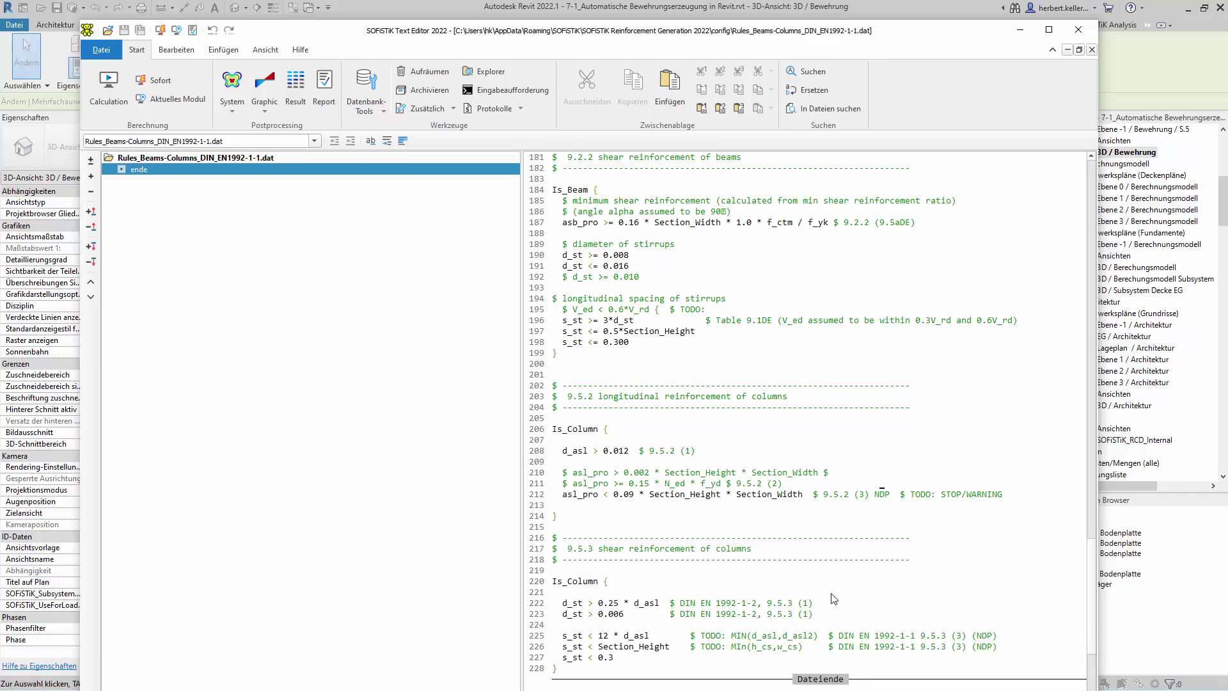
pyautogui.scroll(-3, 873, 433)
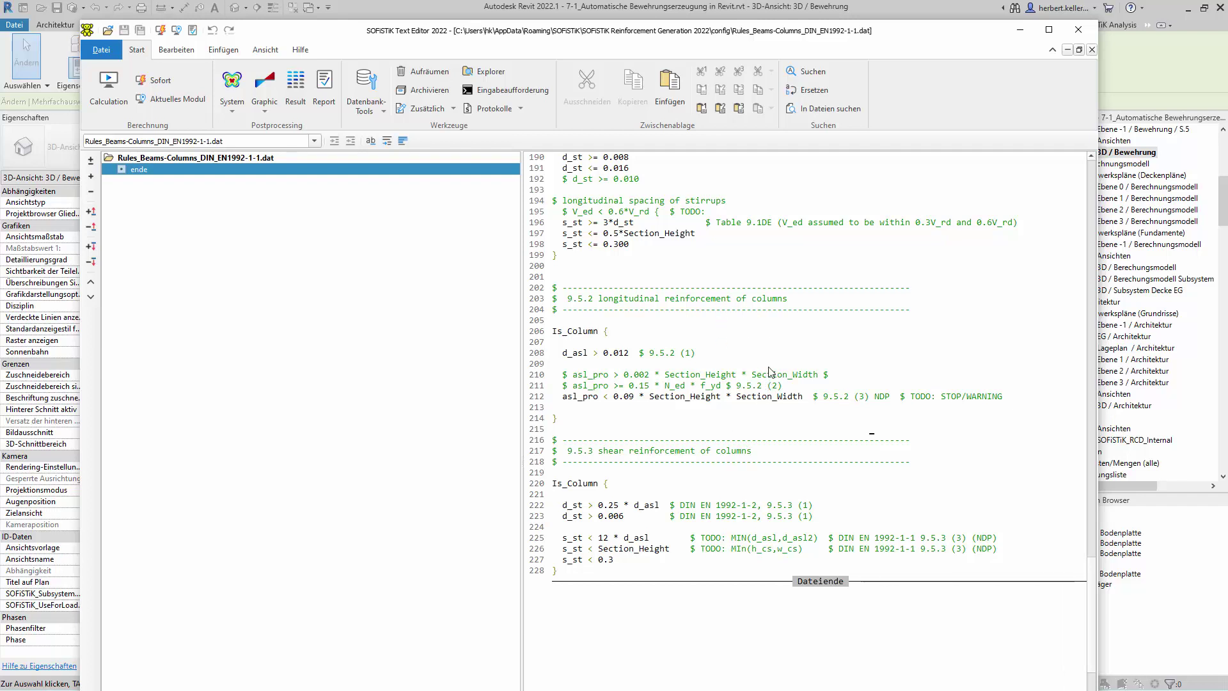
# Step: Close the rules file and change the columns' base longitudinal bars from Ø12 to Ø14
pyautogui.click(1078, 31)
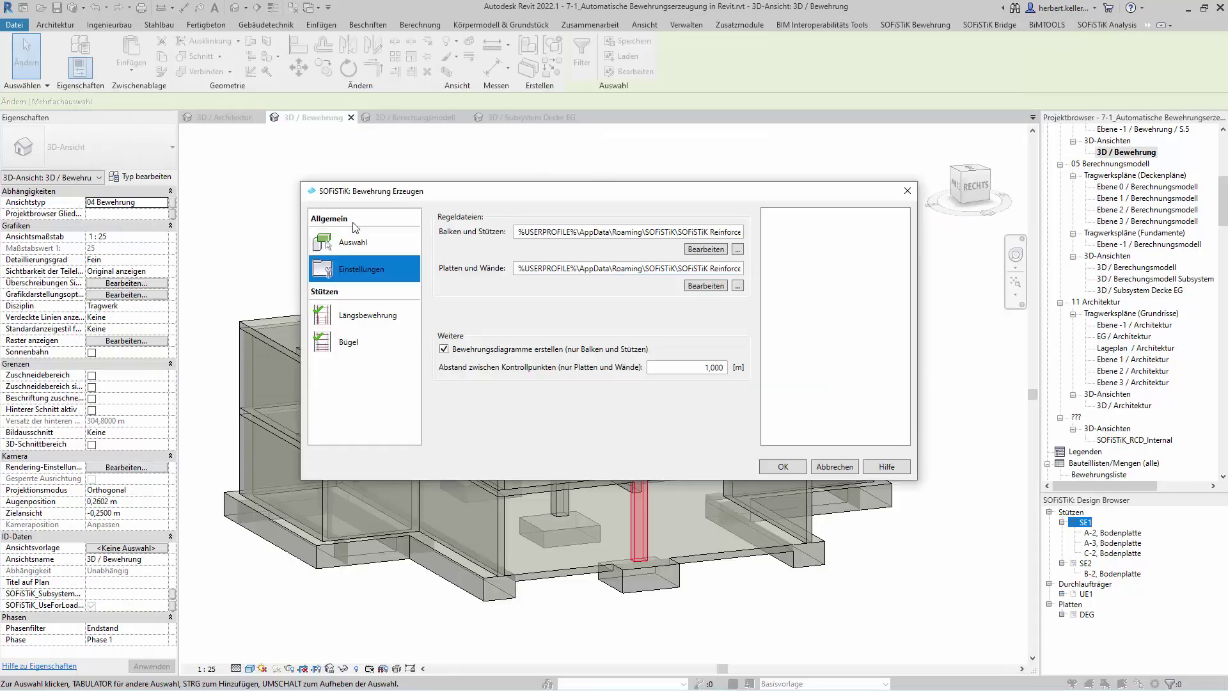
pyautogui.click(356, 321)
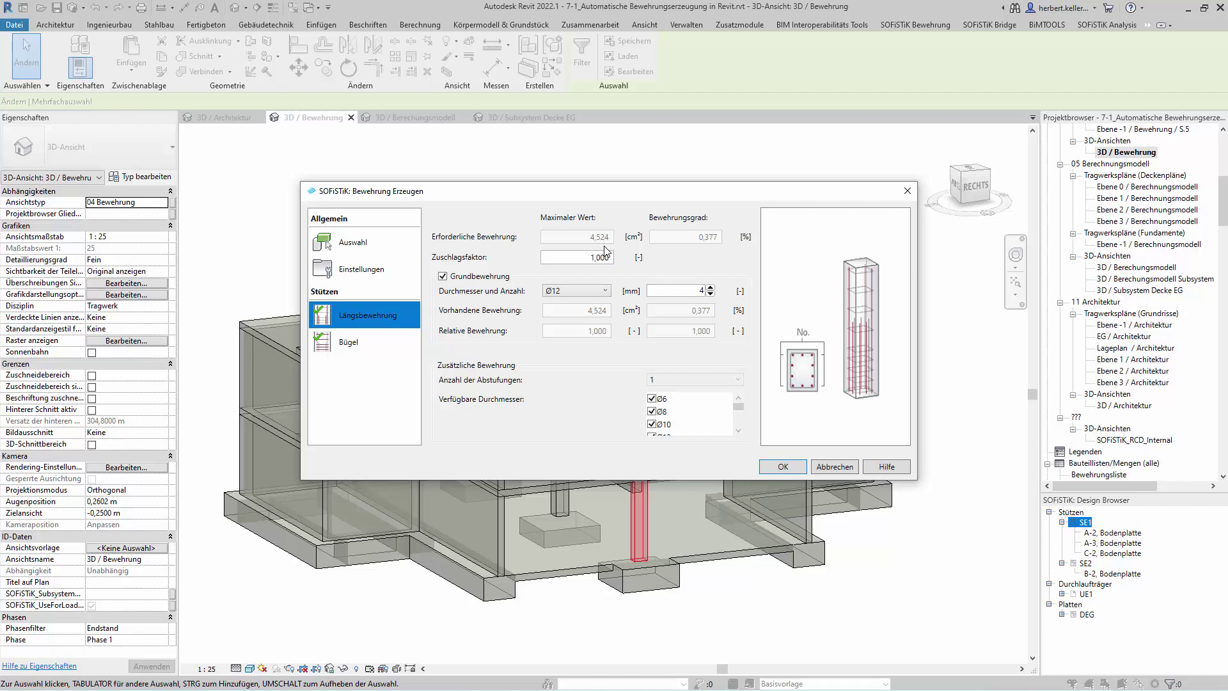
pyautogui.click(605, 291)
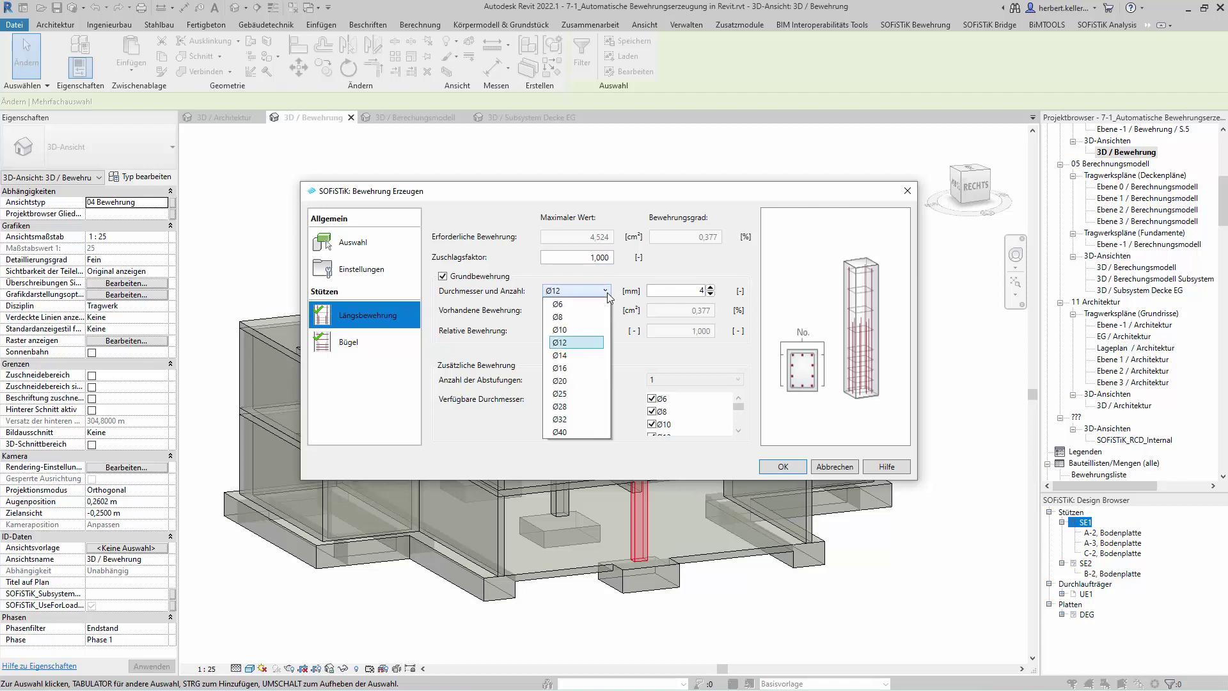
pyautogui.click(578, 355)
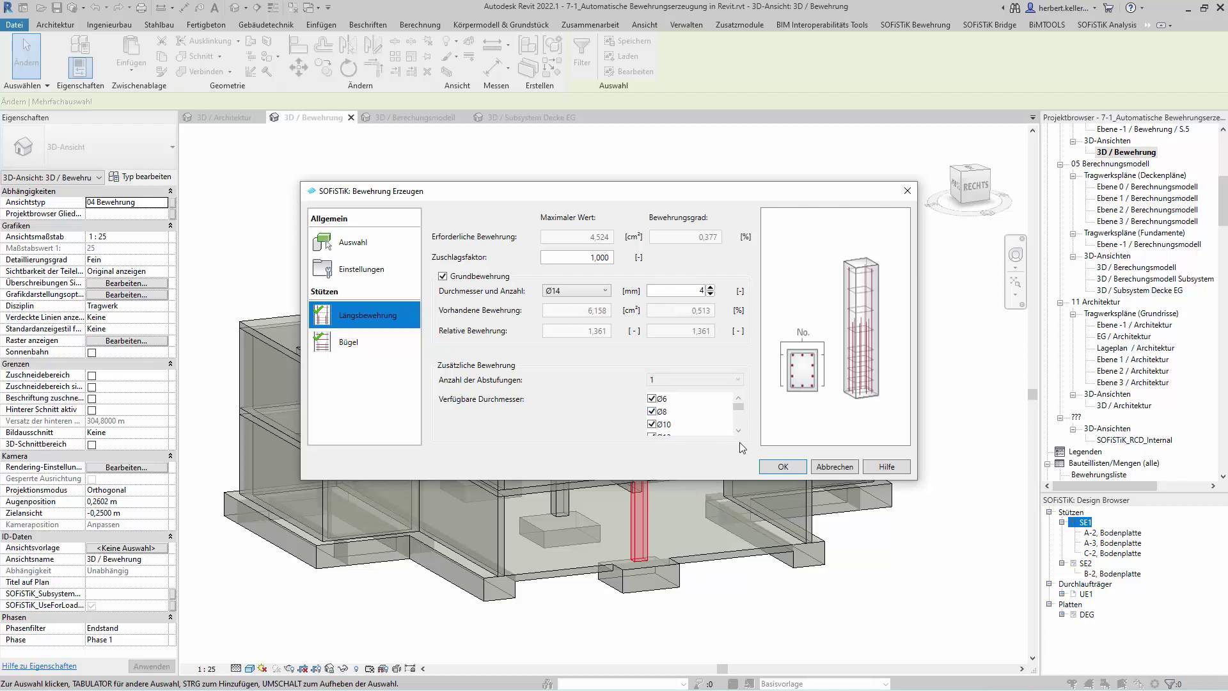
pyautogui.scroll(-1, 736, 422)
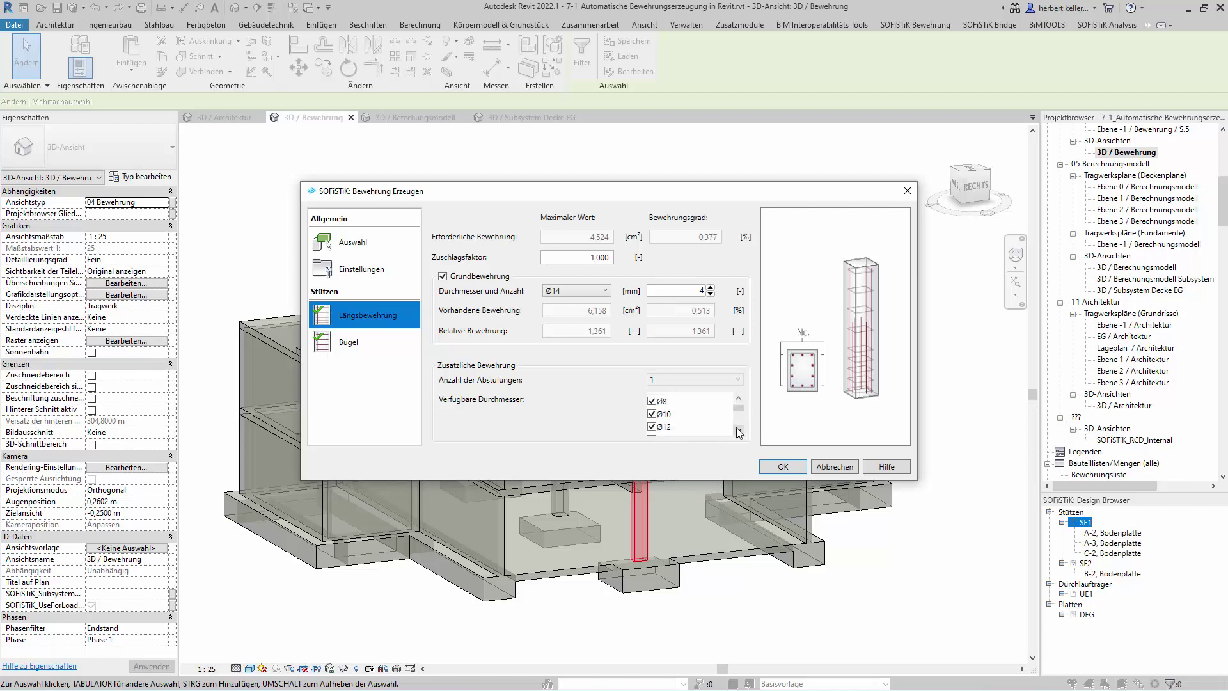
pyautogui.scroll(-5, 742, 429)
pyautogui.scroll(5, 741, 426)
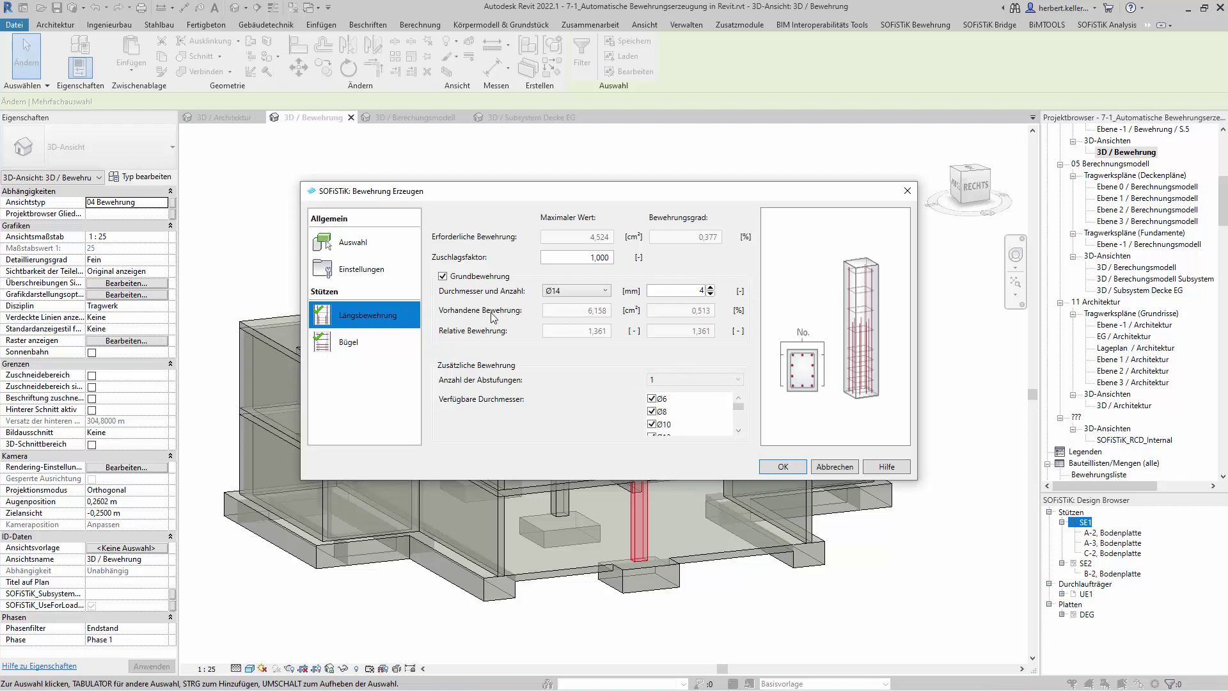
pyautogui.click(336, 342)
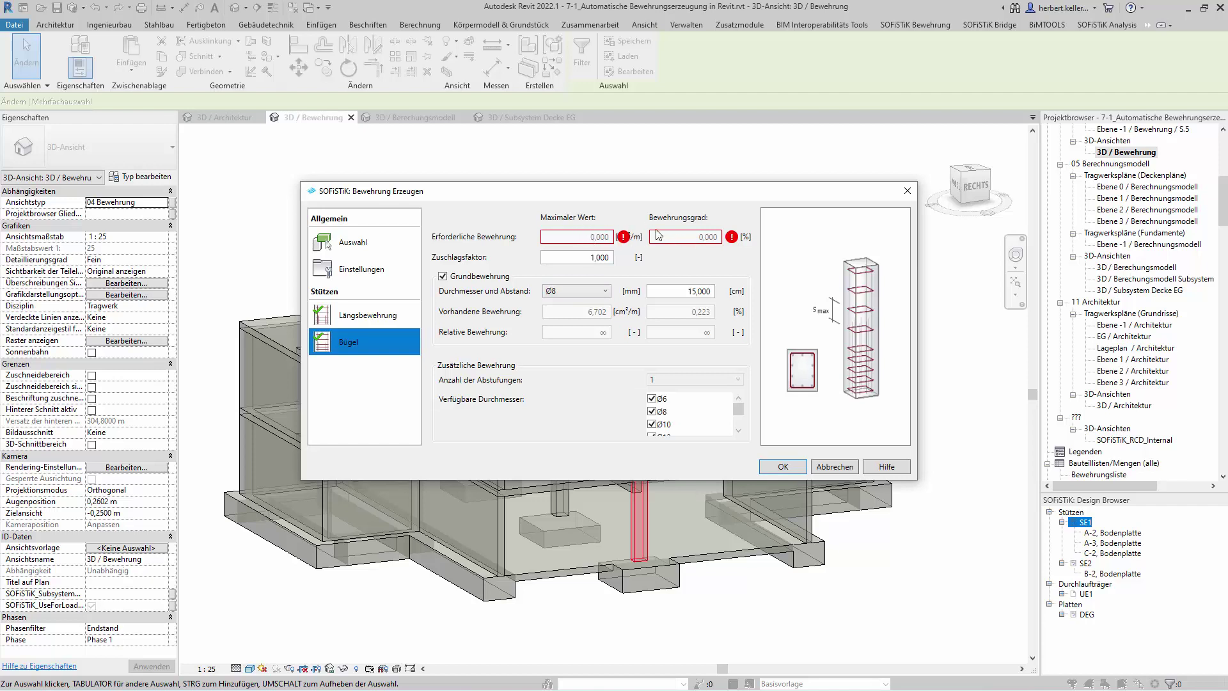
# Step: Keep Ø8 stirrups at 15 cm spacing and generate reinforcement for the three SE1 columns
pyautogui.click(605, 292)
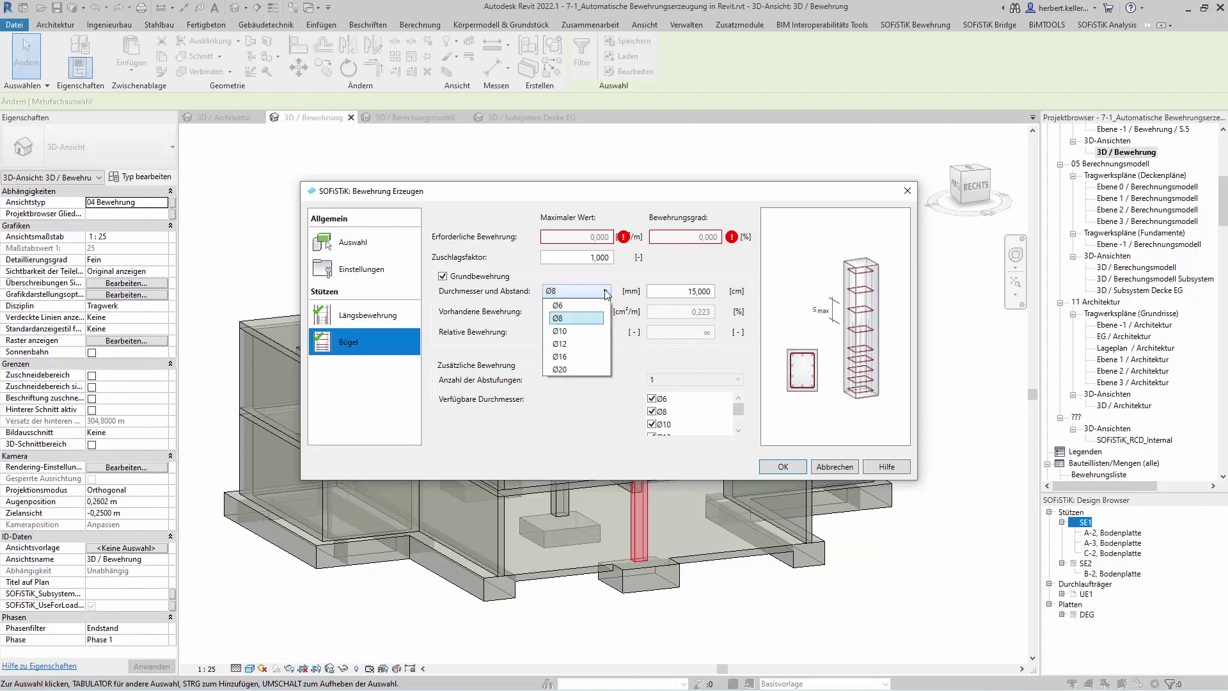
pyautogui.click(606, 292)
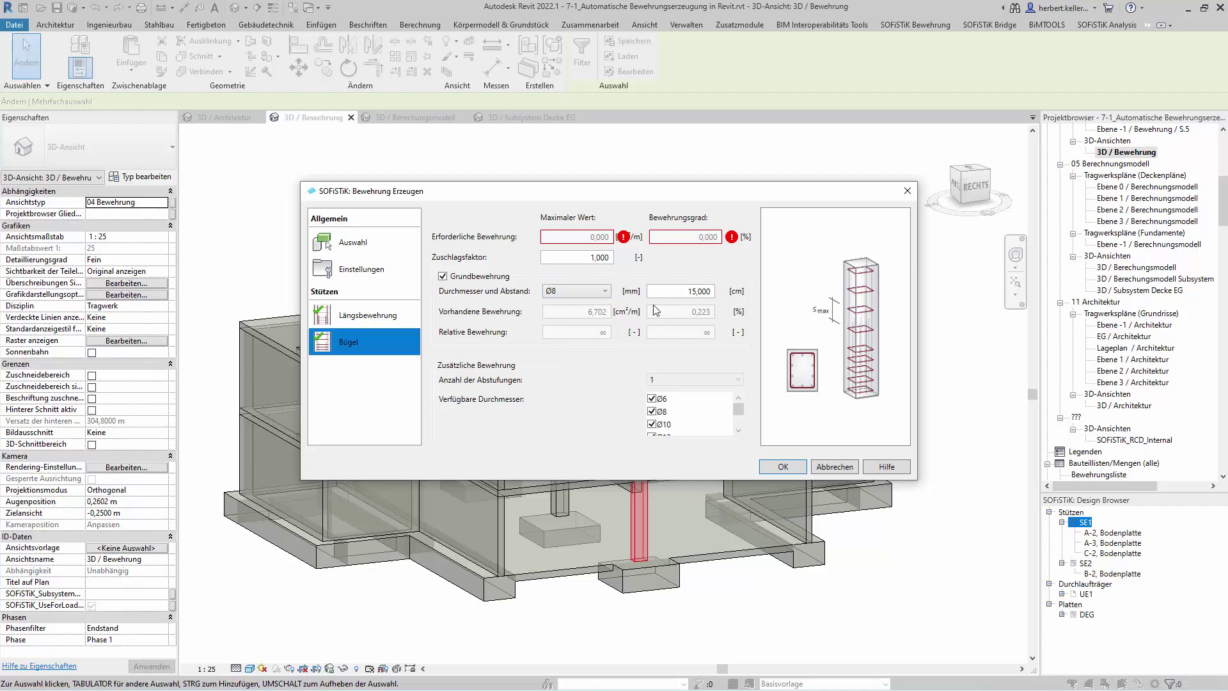
pyautogui.click(784, 466)
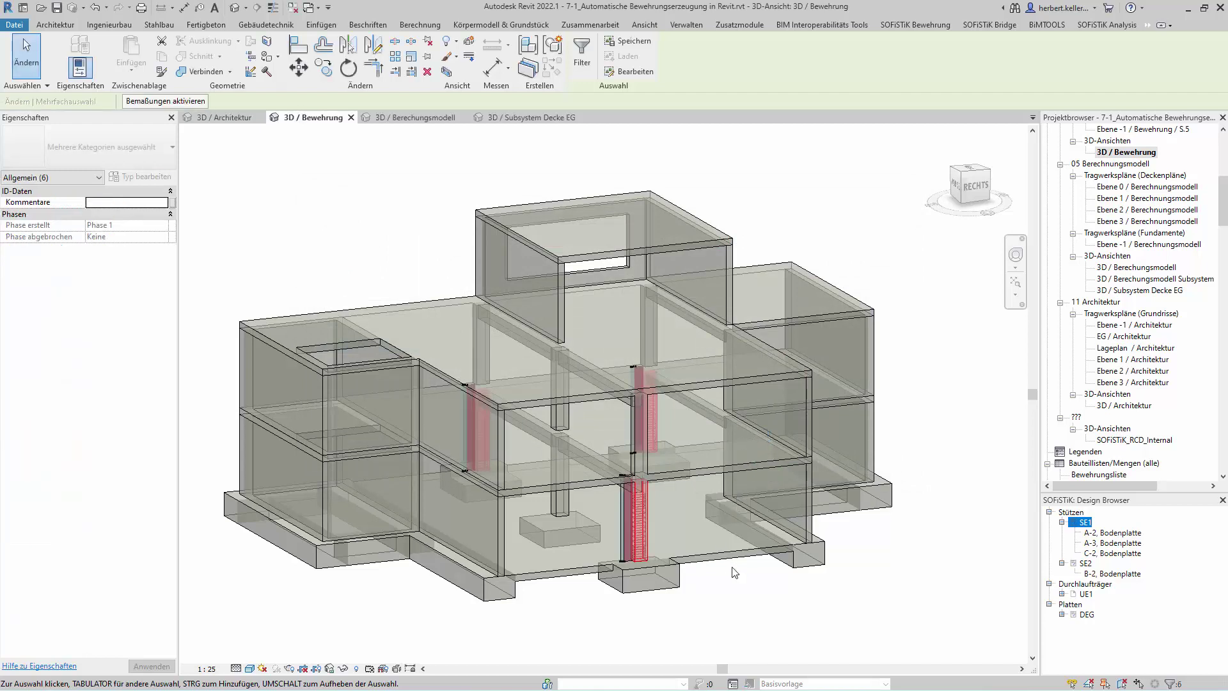
# Step: Select all elements of design group SE1 and crop the 3D view to them
pyautogui.click(748, 579)
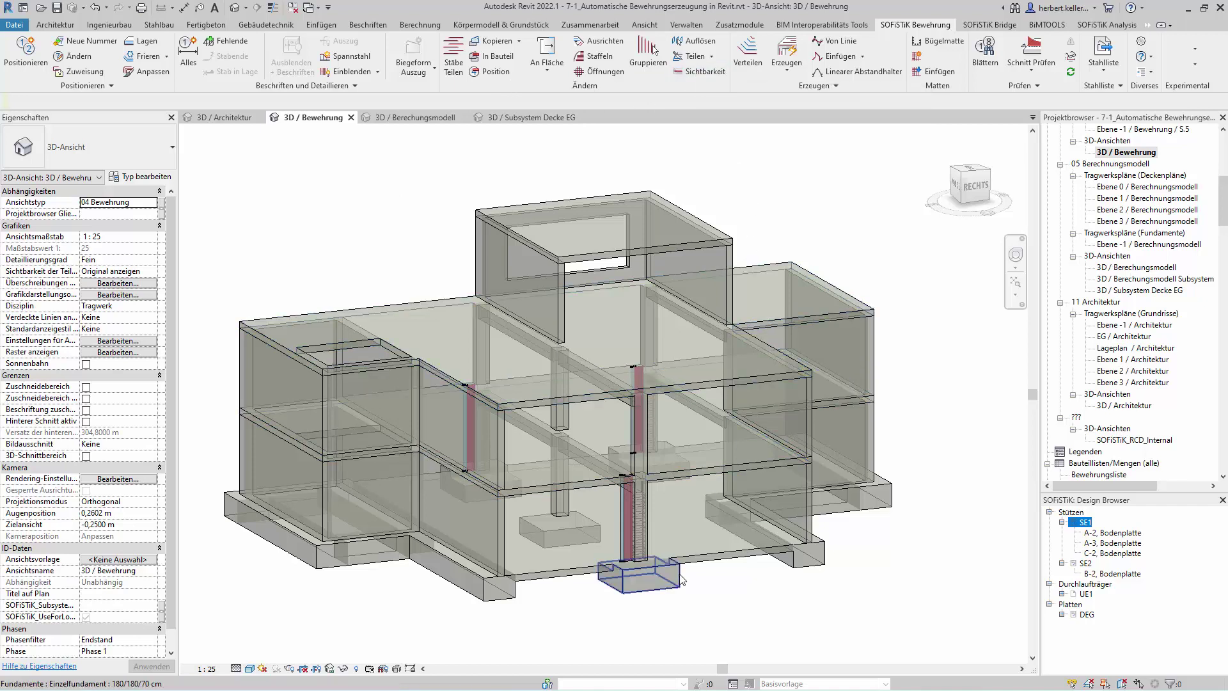
pyautogui.rightClick(1085, 522)
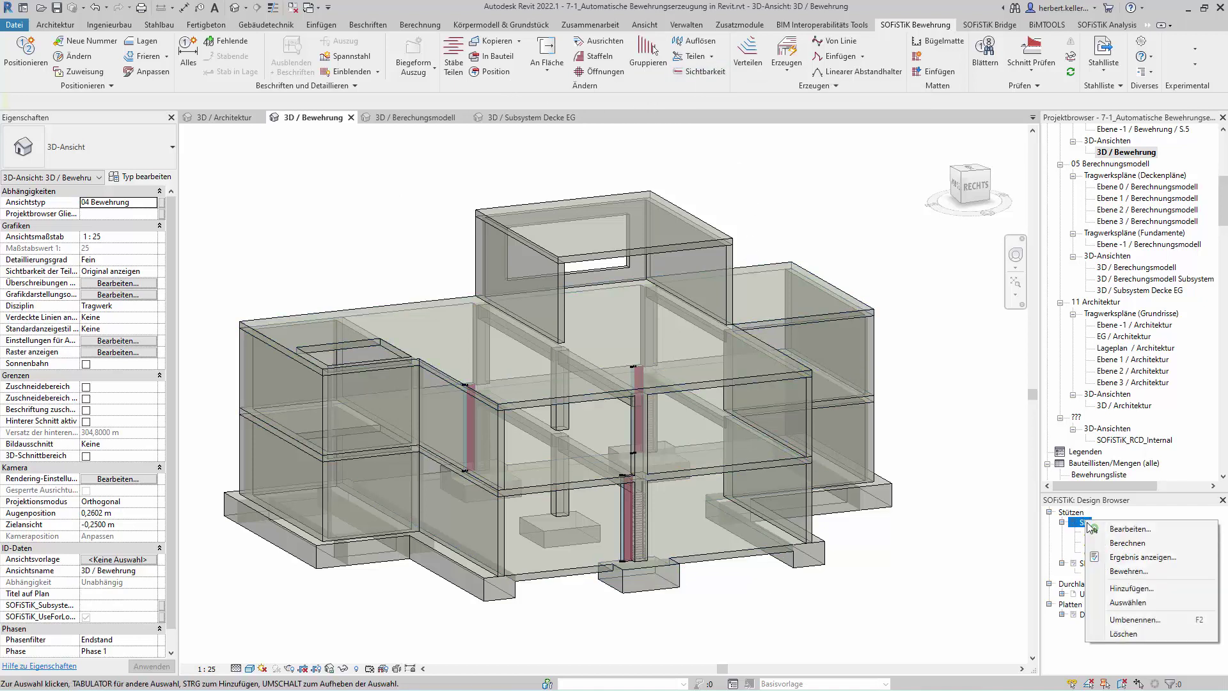
pyautogui.click(1128, 603)
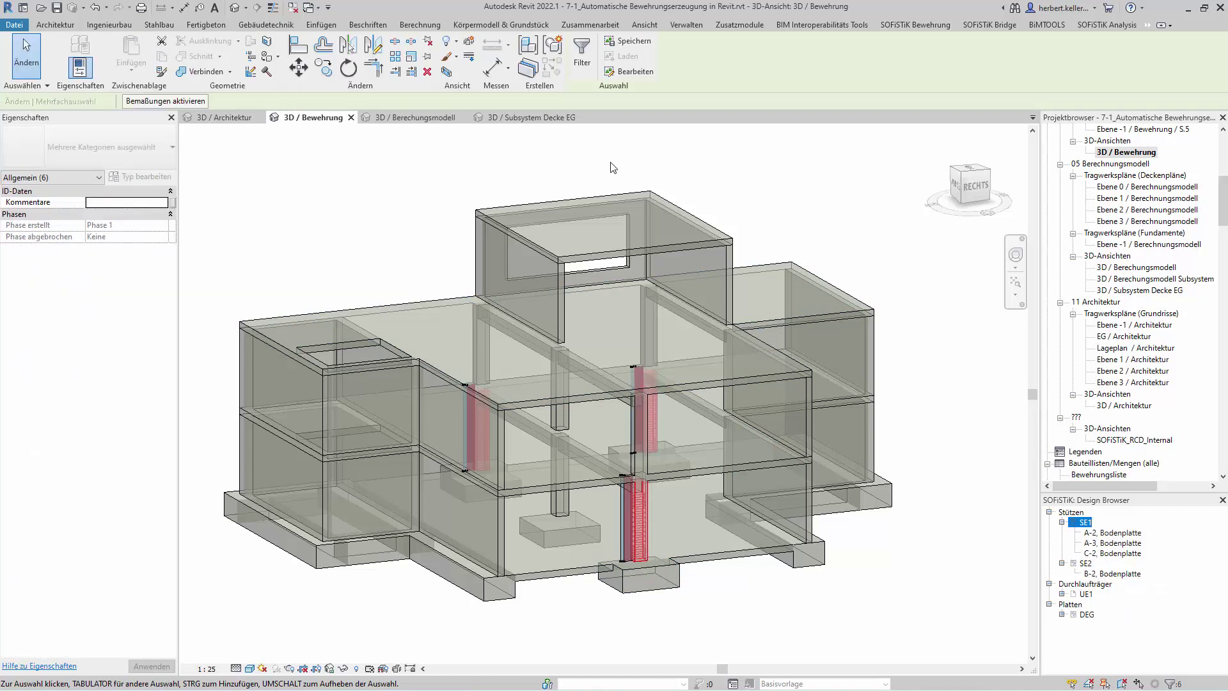
pyautogui.click(447, 72)
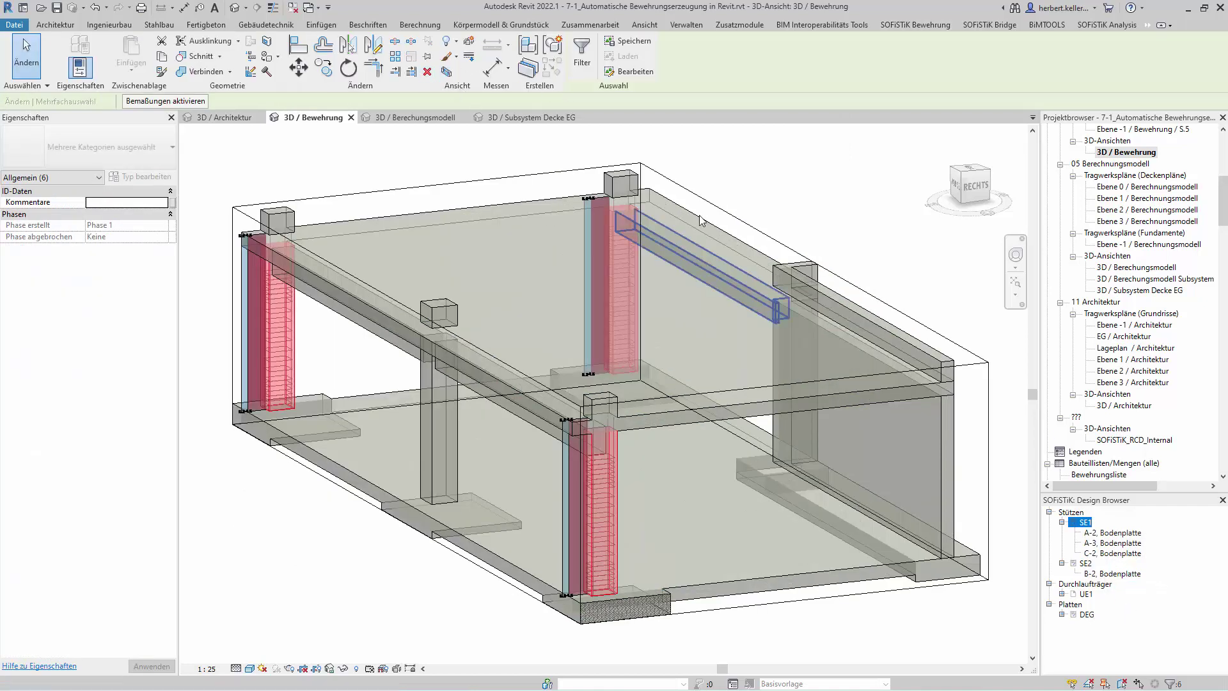
# Step: Set SOFiSTiK rebar visibility to Volumenkörper, Unverdeckt and Nur aktive Ansicht
pyautogui.click(914, 24)
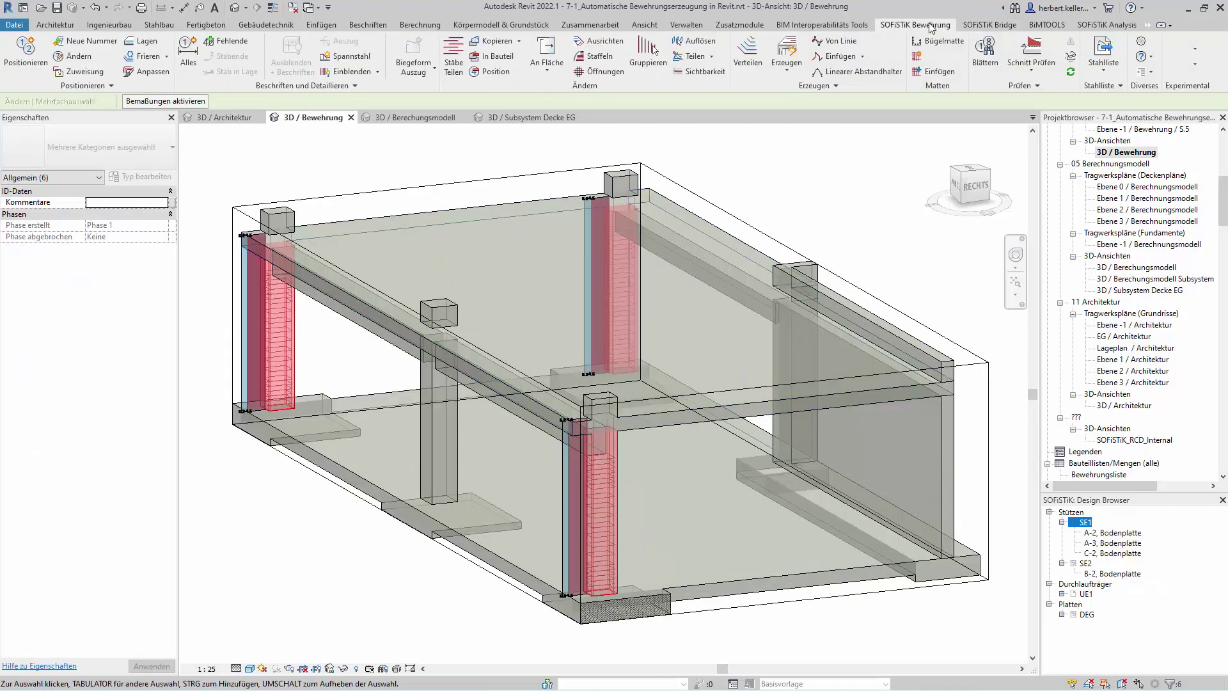
pyautogui.click(700, 72)
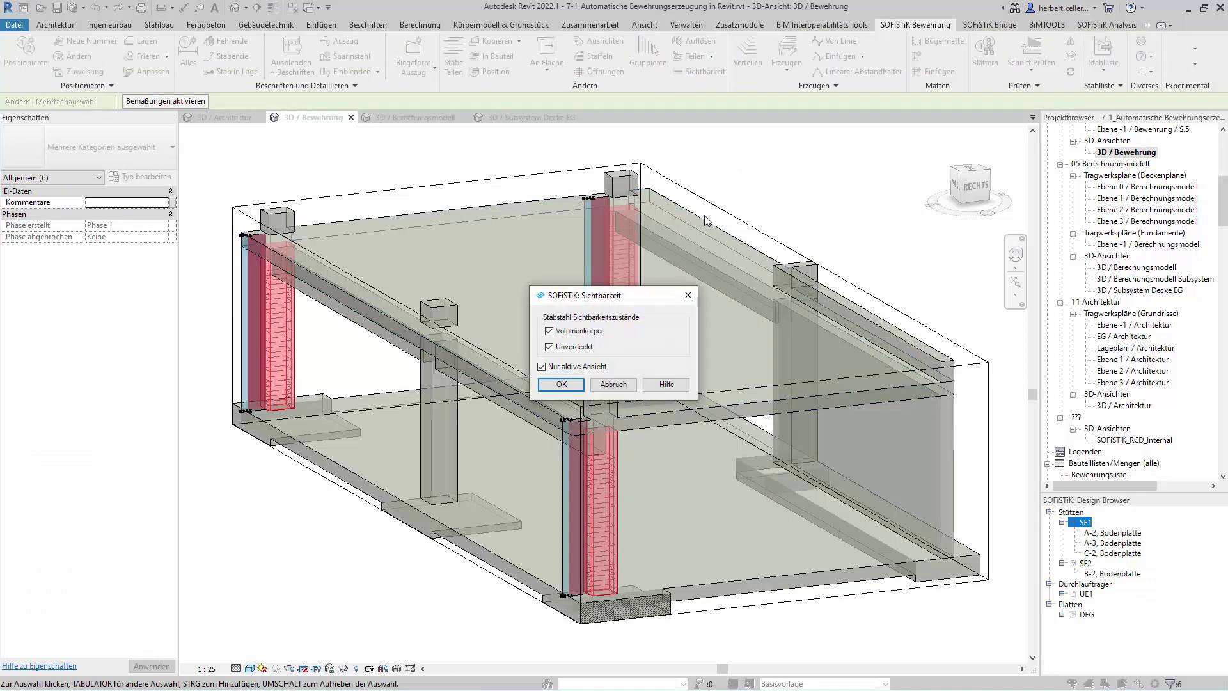
pyautogui.click(609, 386)
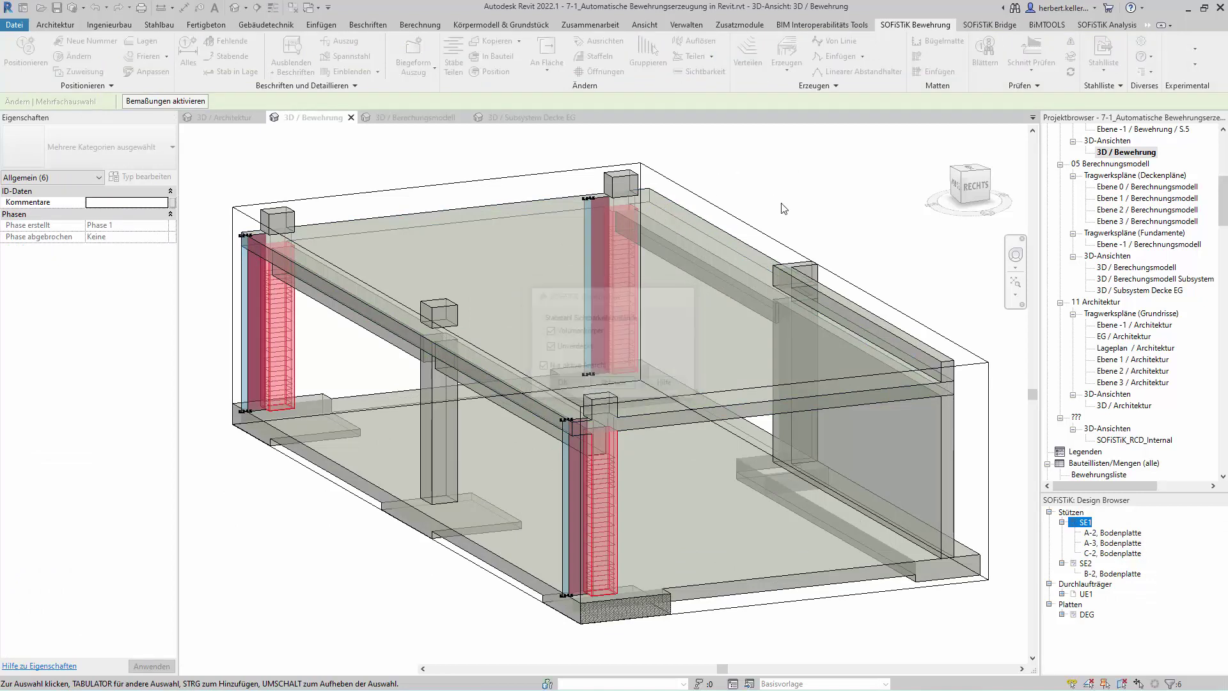
pyautogui.click(700, 71)
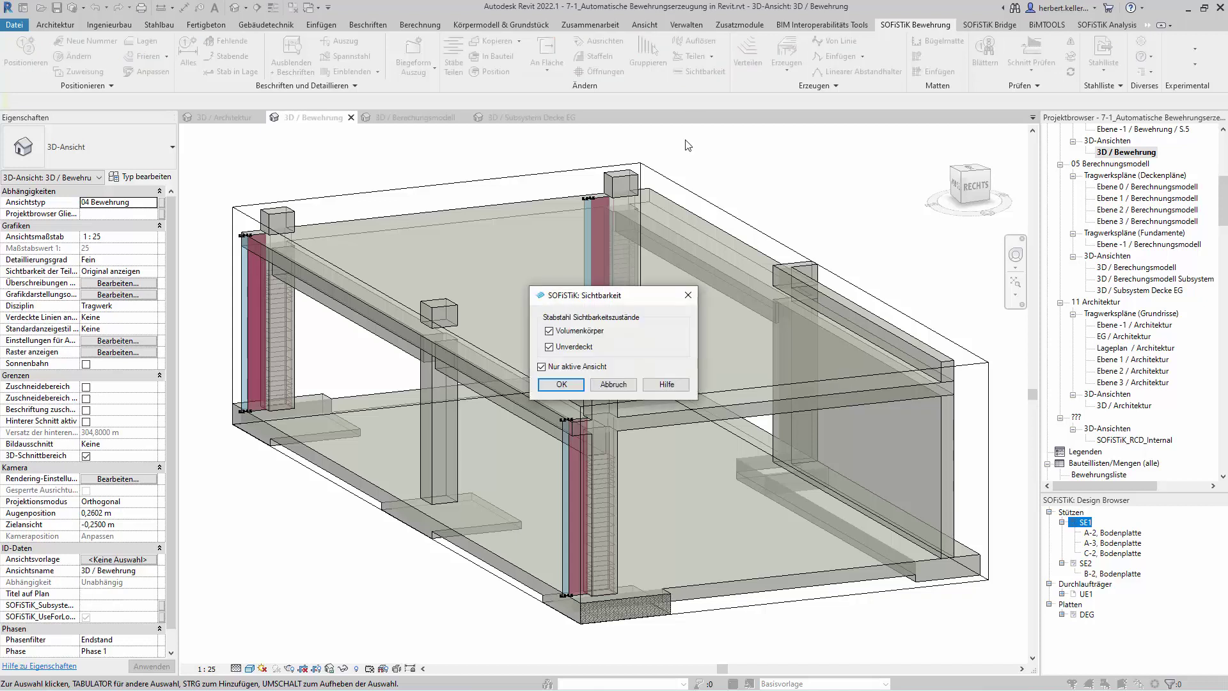
pyautogui.click(561, 384)
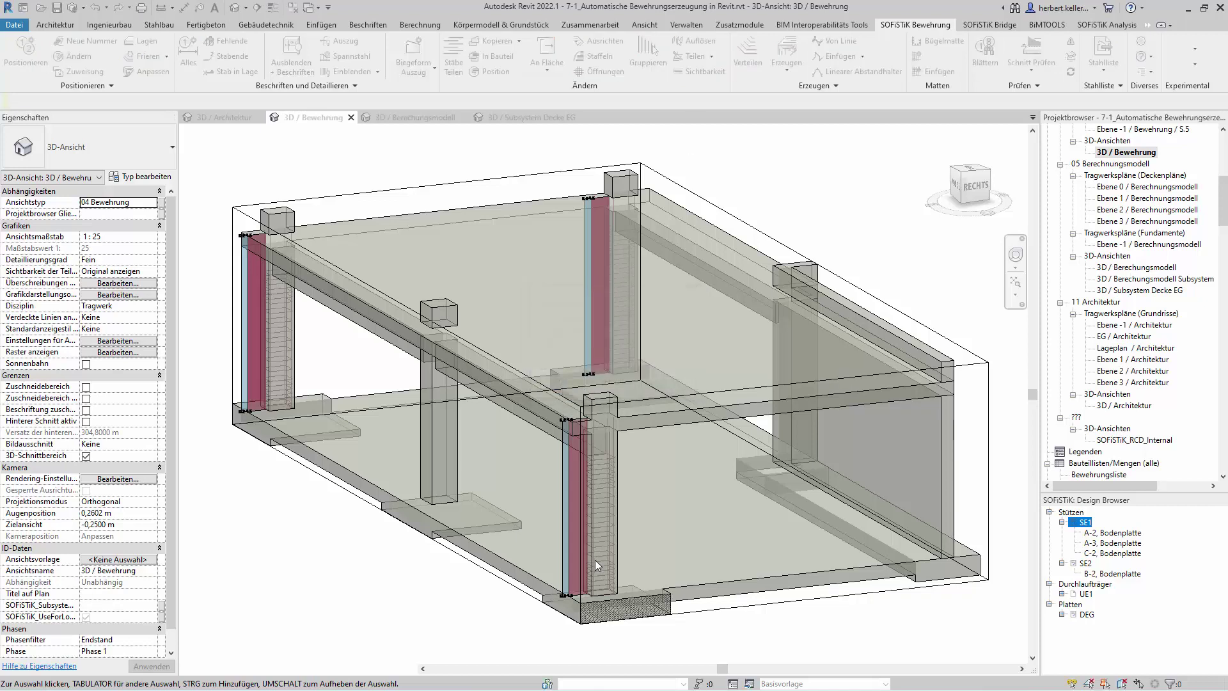
pyautogui.scroll(5, 588, 546)
pyautogui.scroll(3, 606, 518)
pyautogui.scroll(-2, 737, 358)
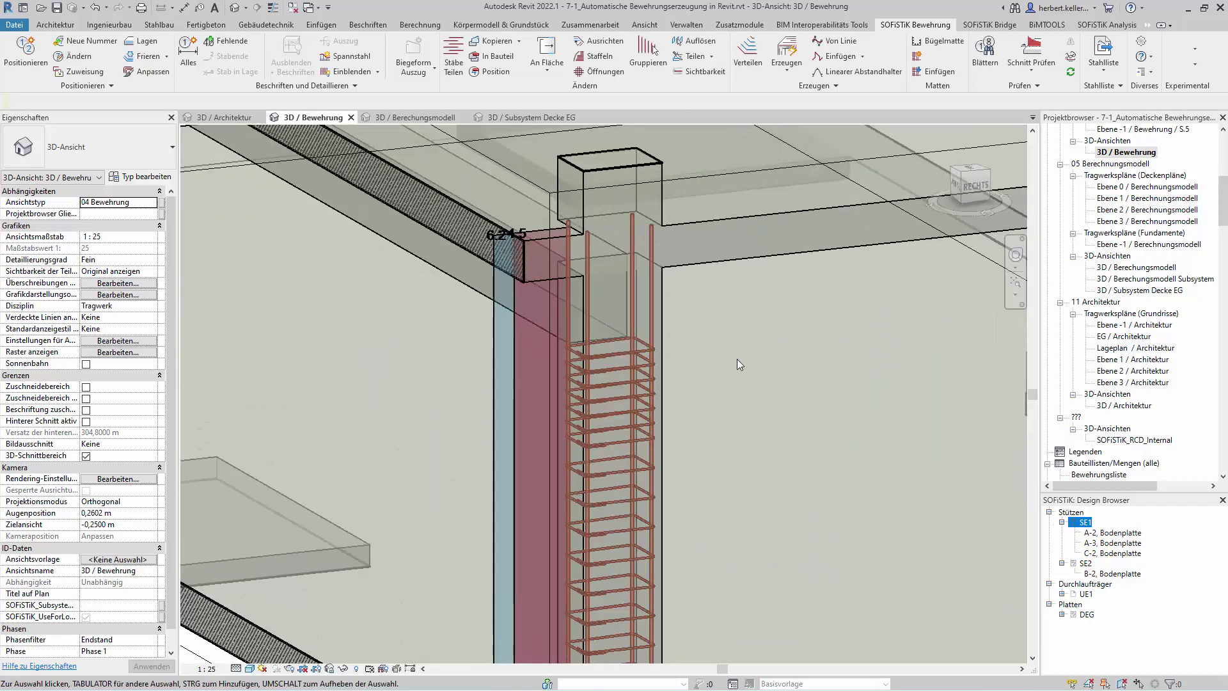
pyautogui.scroll(2, 751, 405)
pyautogui.scroll(1, 797, 389)
pyautogui.scroll(-2, 796, 389)
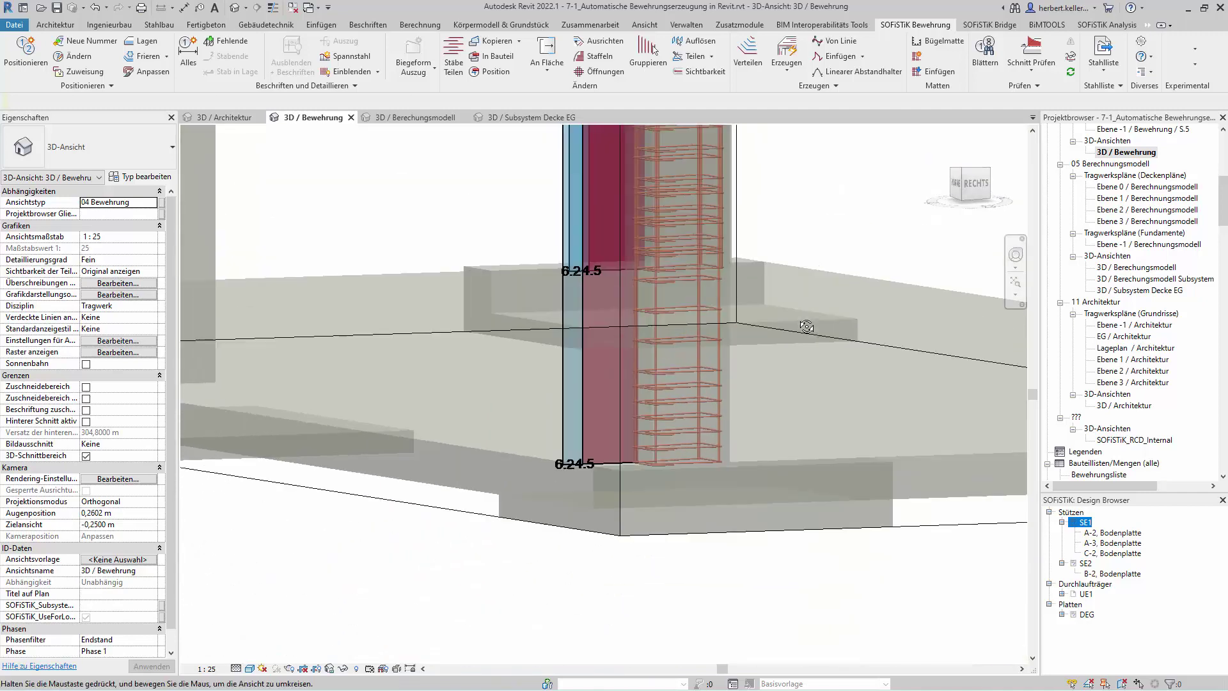
pyautogui.scroll(1, 832, 288)
pyautogui.click(976, 186)
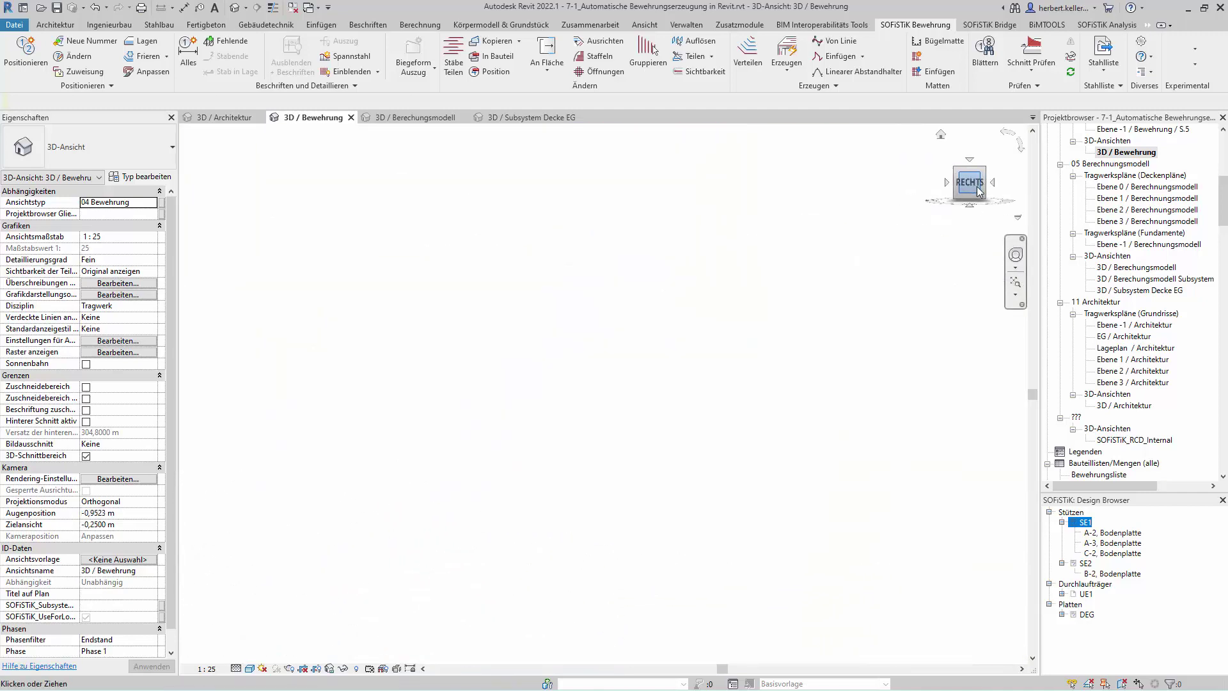
pyautogui.scroll(3, 703, 360)
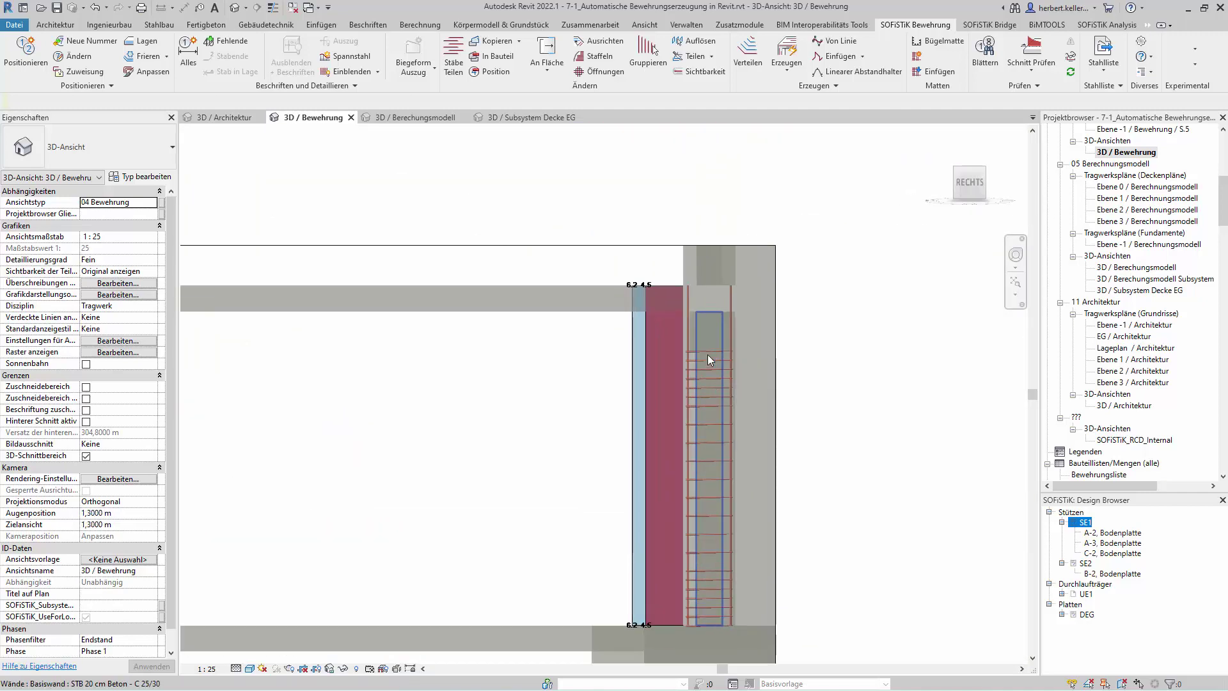
pyautogui.scroll(3, 707, 354)
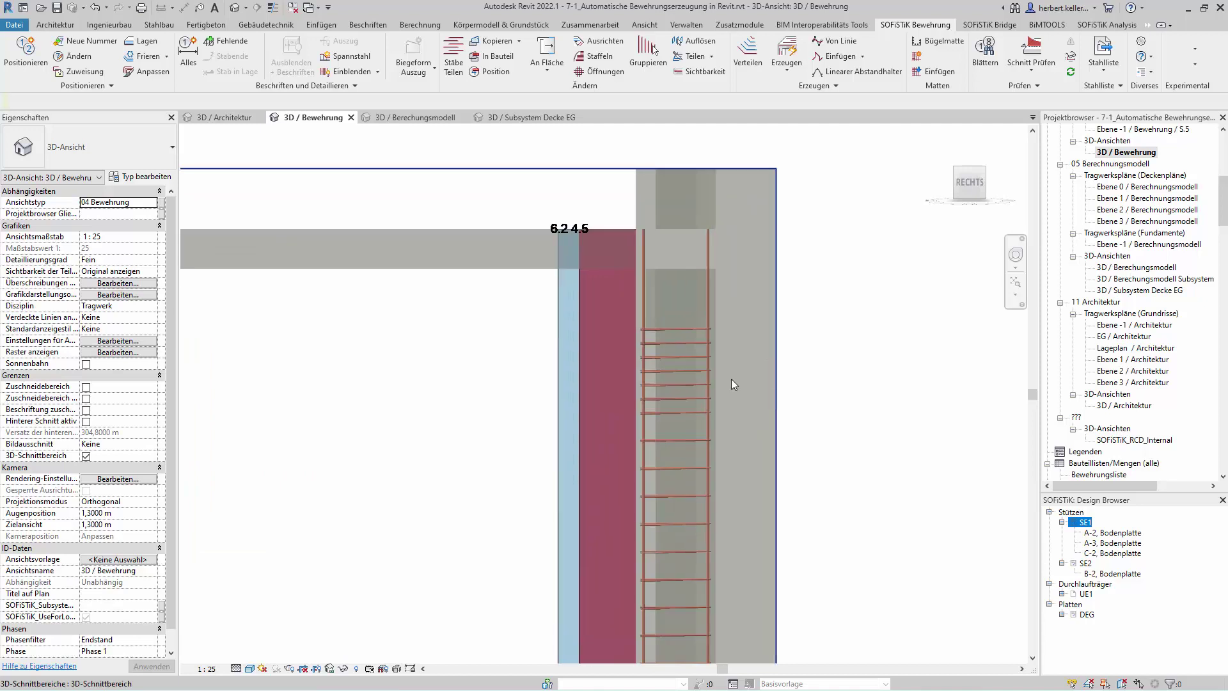
pyautogui.click(709, 249)
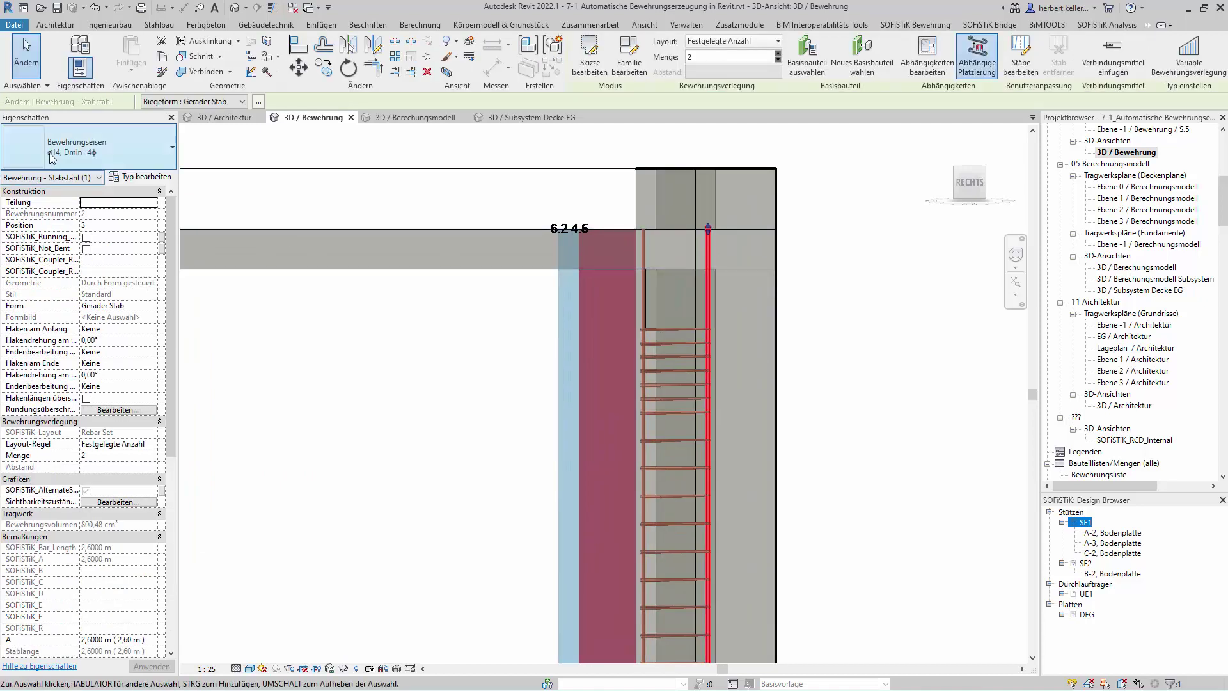
pyautogui.click(667, 358)
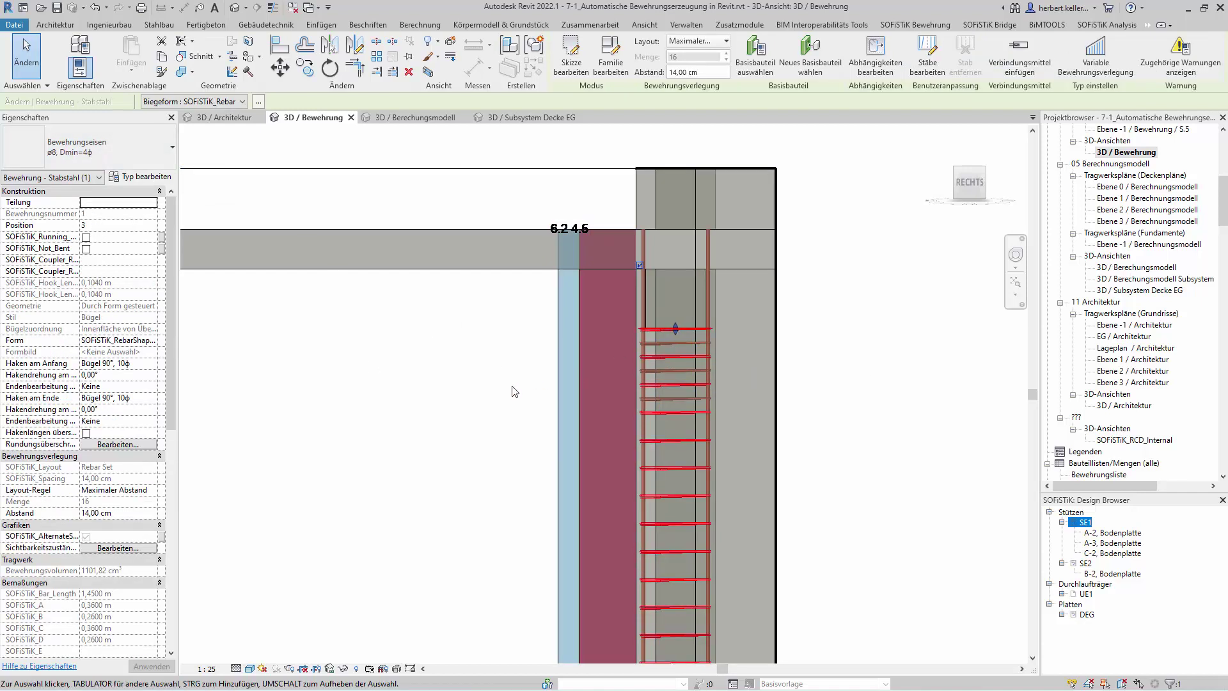
pyautogui.click(817, 355)
pyautogui.scroll(-3, 817, 355)
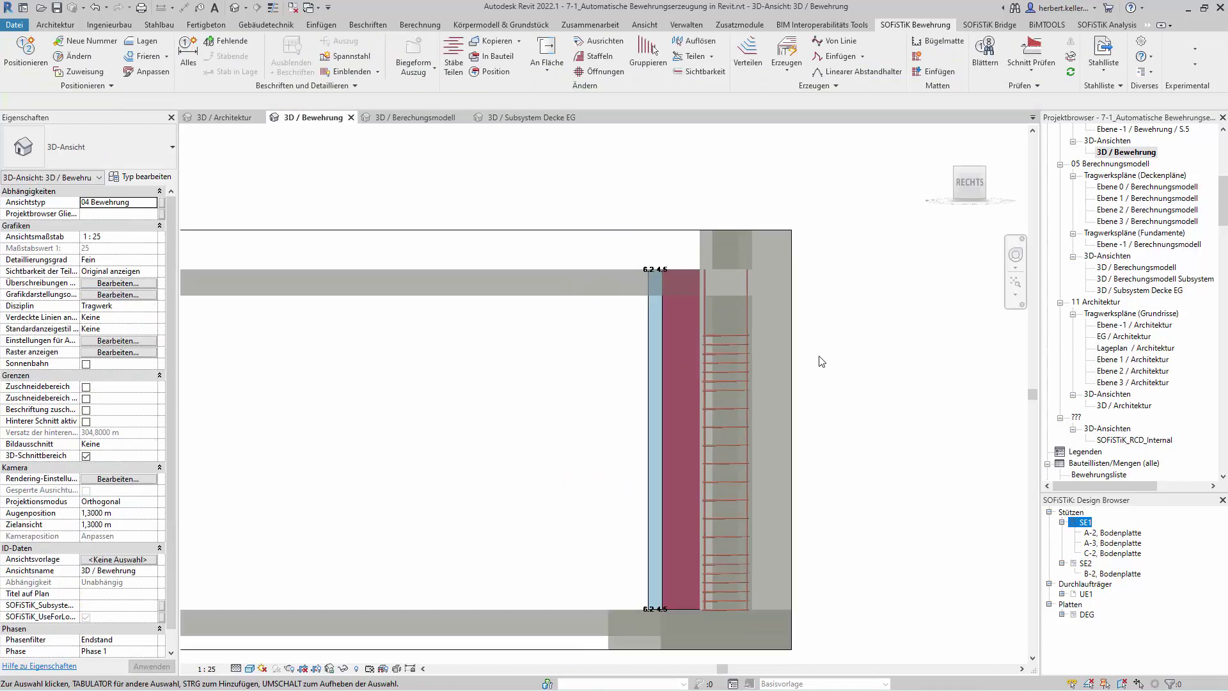
pyautogui.scroll(-2, 817, 355)
pyautogui.scroll(2, 760, 512)
pyautogui.moveTo(844, 405)
pyautogui.keyDown('shift'); pyautogui.mouseDown(button='middle')
pyautogui.moveTo(911, 449)
pyautogui.moveTo(908, 464)
pyautogui.mouseUp(button='middle'); pyautogui.keyUp('shift')
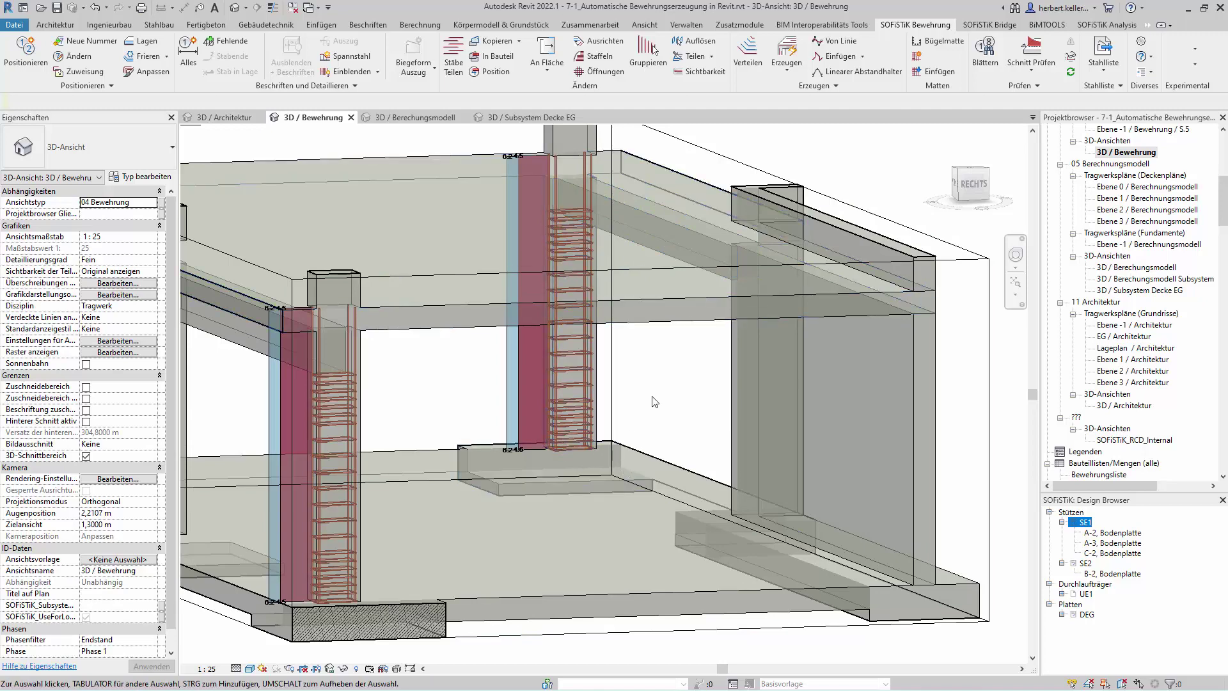
pyautogui.moveTo(654, 401)
pyautogui.keyDown('shift'); pyautogui.mouseDown(button='middle')
pyautogui.moveTo(708, 431)
pyautogui.moveTo(681, 428)
pyautogui.mouseUp(button='middle'); pyautogui.keyUp('shift')
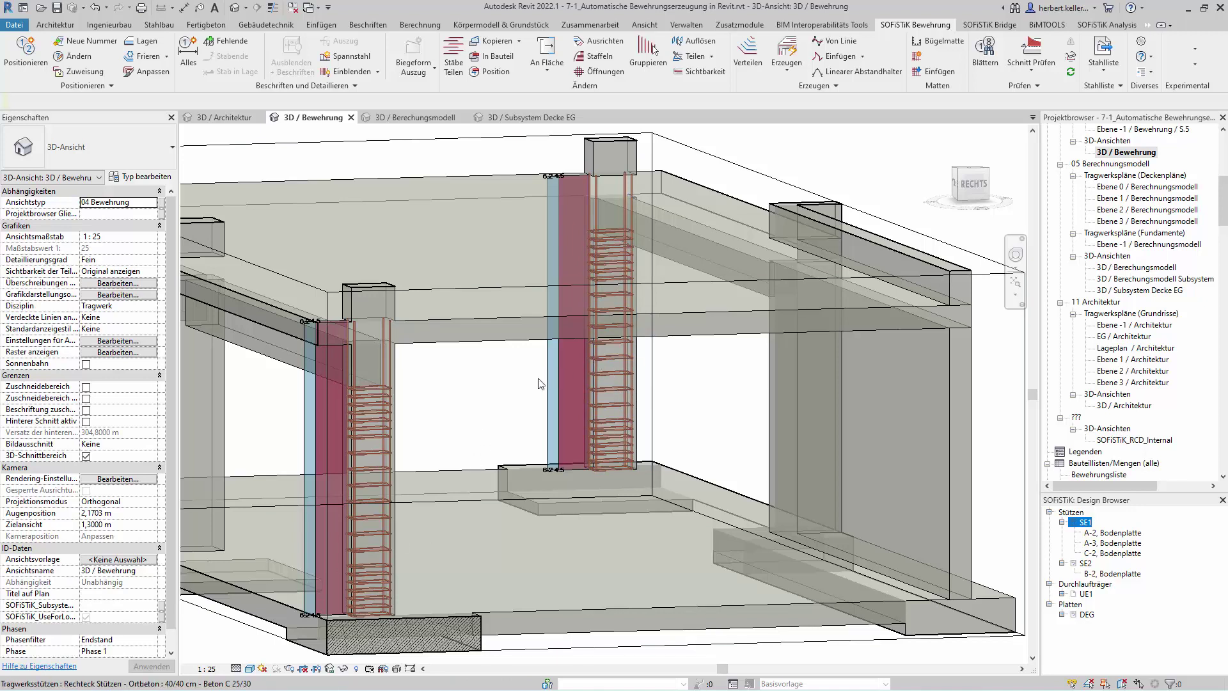
pyautogui.scroll(2, 562, 480)
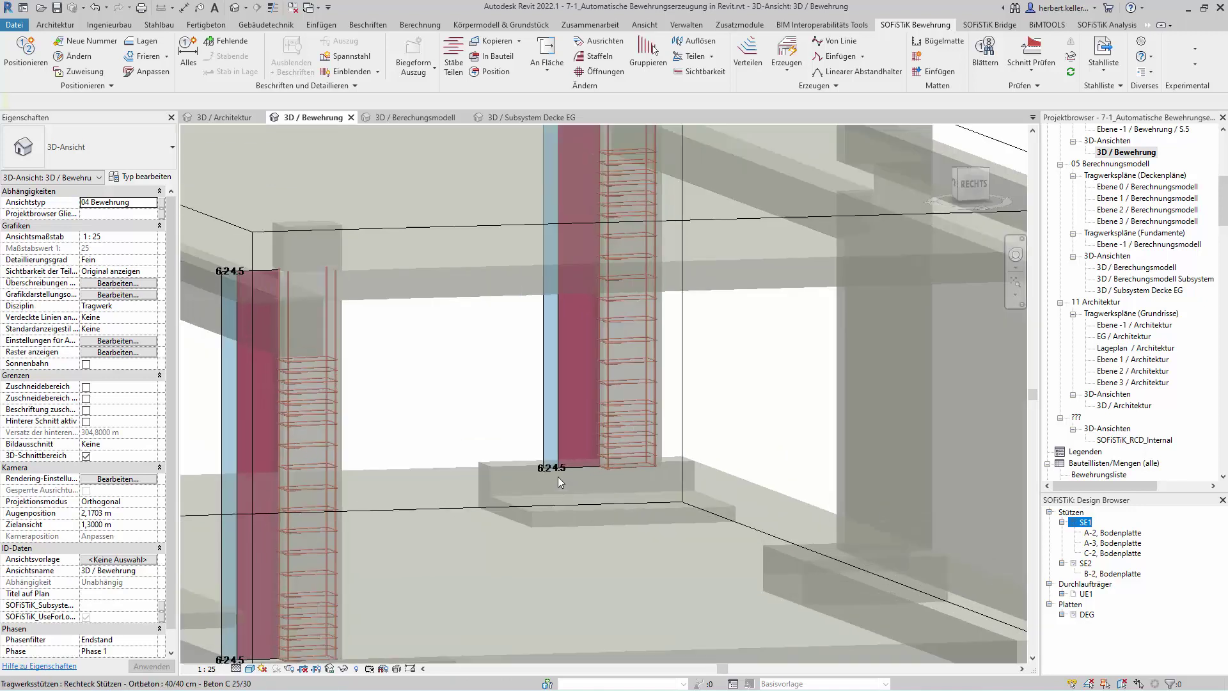
pyautogui.scroll(3, 555, 470)
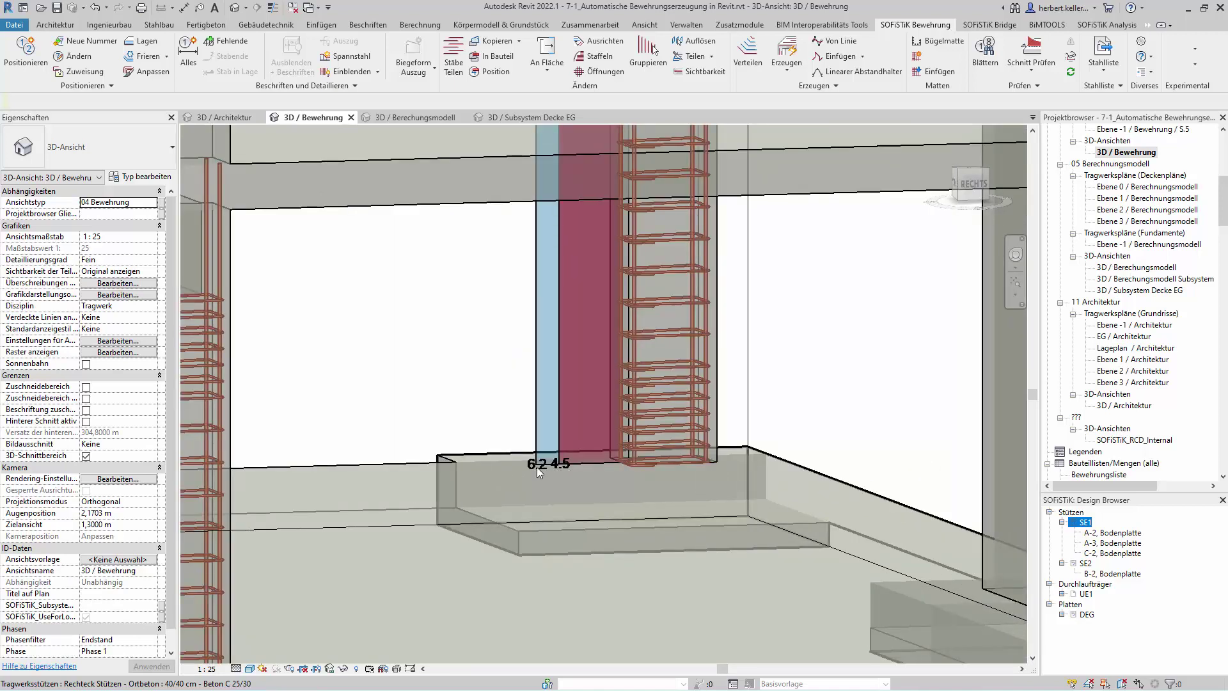
pyautogui.scroll(-4, 589, 469)
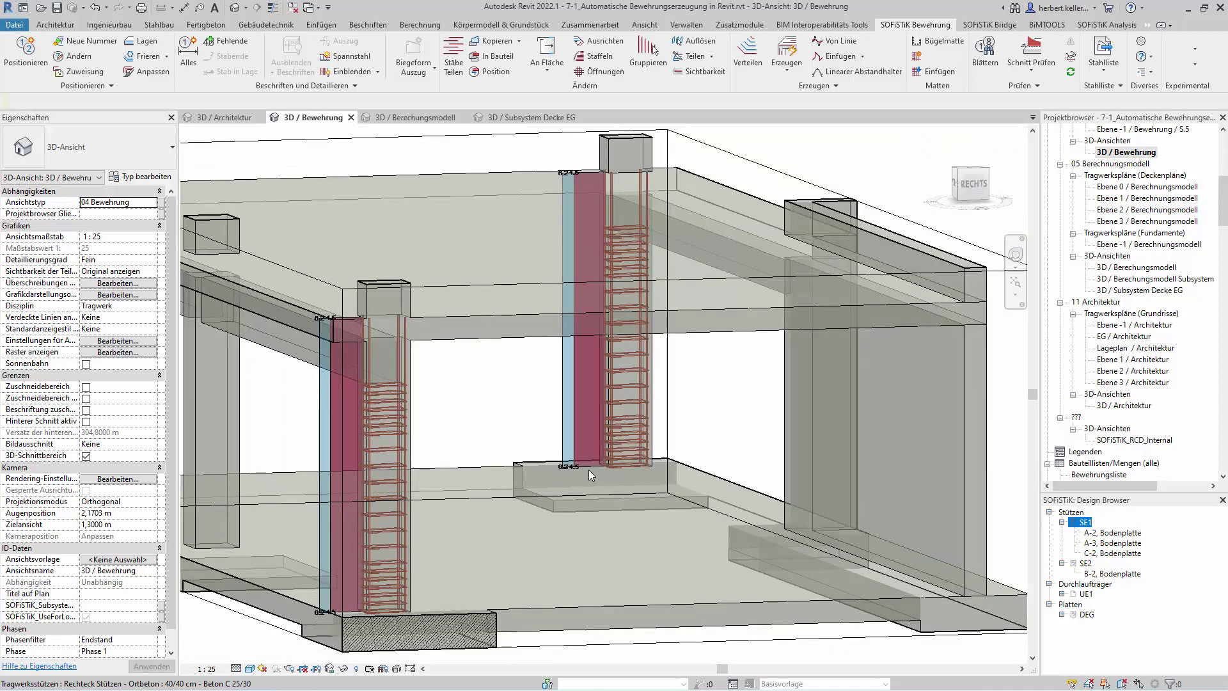
# Step: Uncheck Analyseergebnisse anzeigen to hide the analysis results on the columns
pyautogui.click(325, 409)
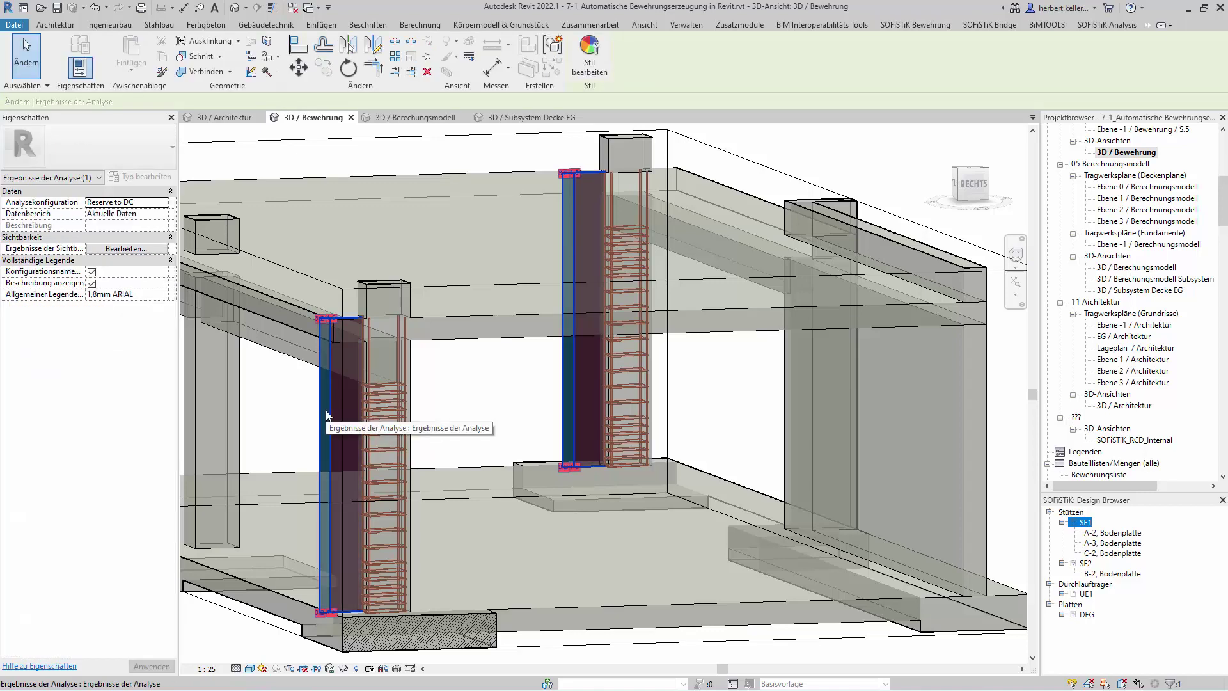
pyautogui.click(128, 249)
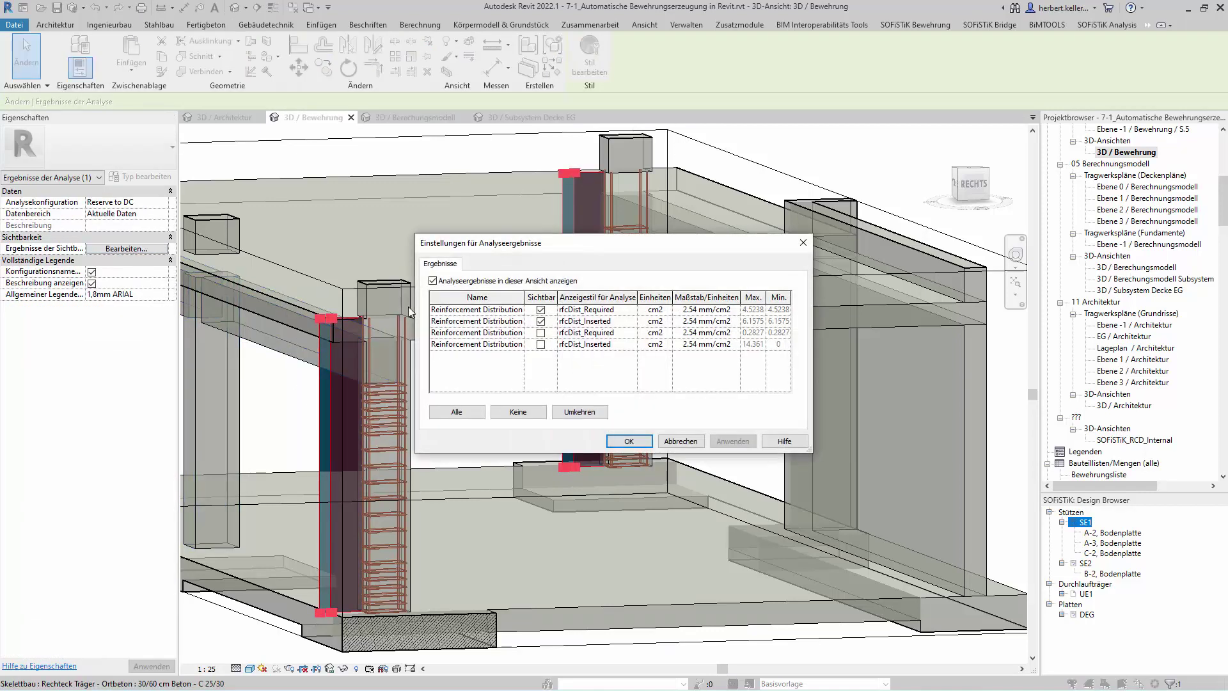
pyautogui.click(433, 280)
pyautogui.click(629, 441)
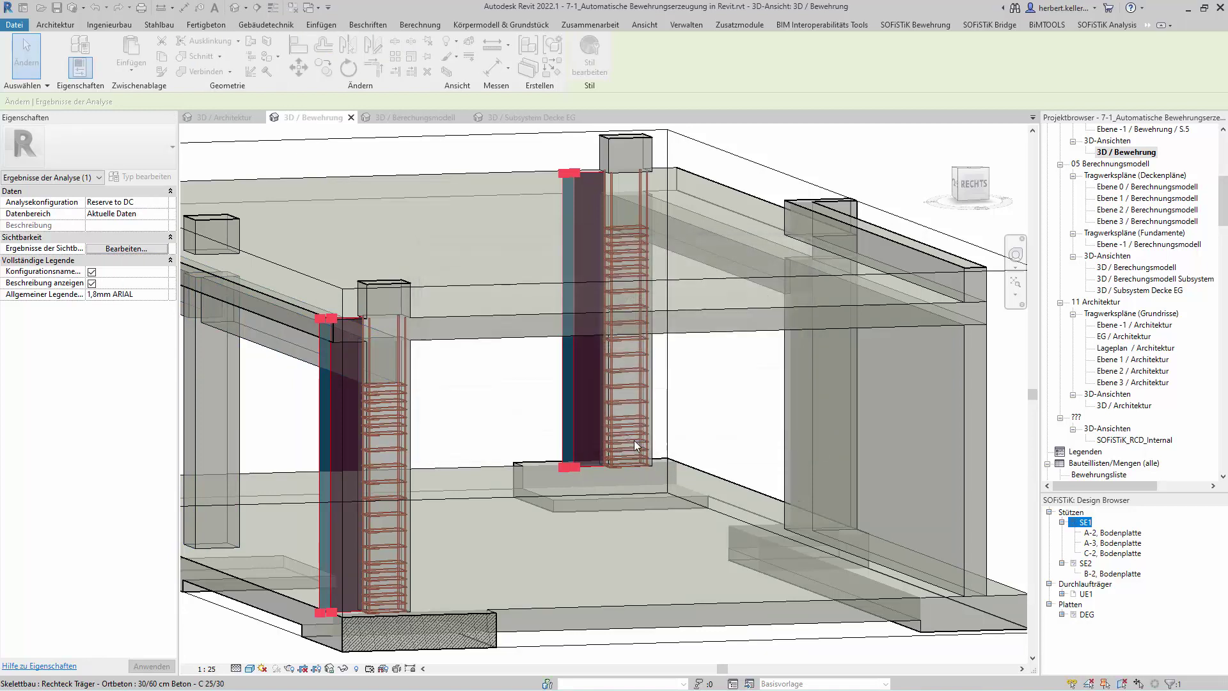
pyautogui.scroll(-5, 709, 390)
pyautogui.scroll(-3, 709, 393)
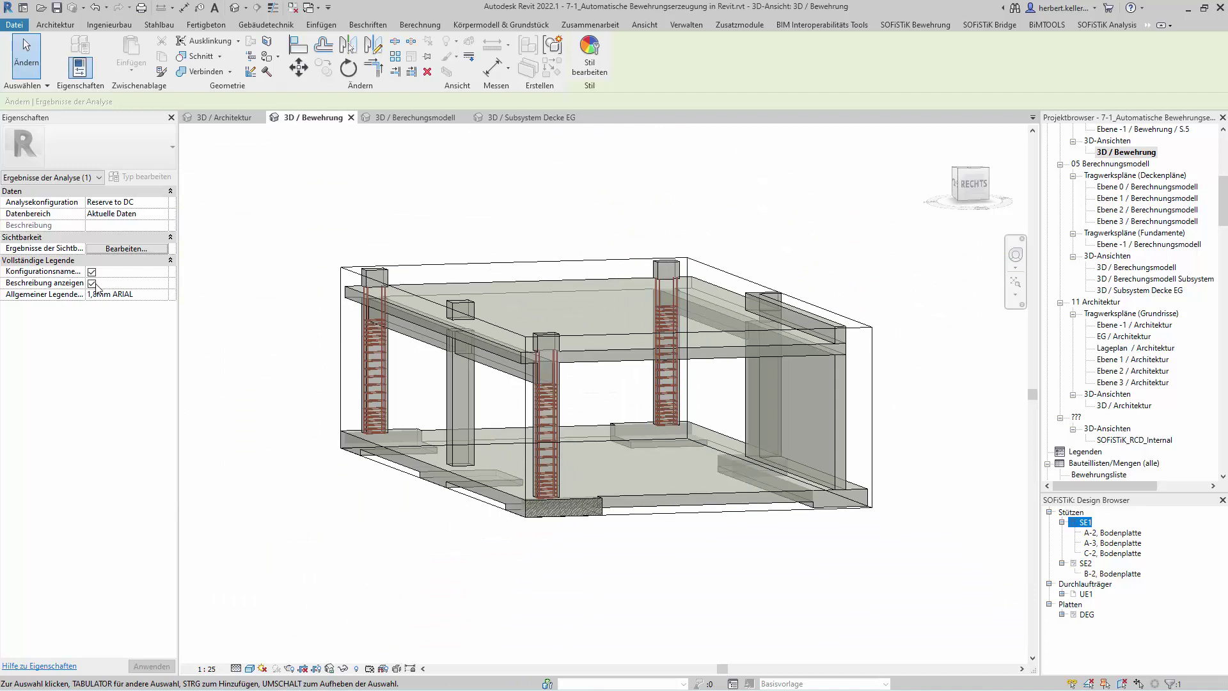
# Step: Turn off the 3D section box and select slab Decke EG in the 3D / Bewehrung view
pyautogui.click(220, 234)
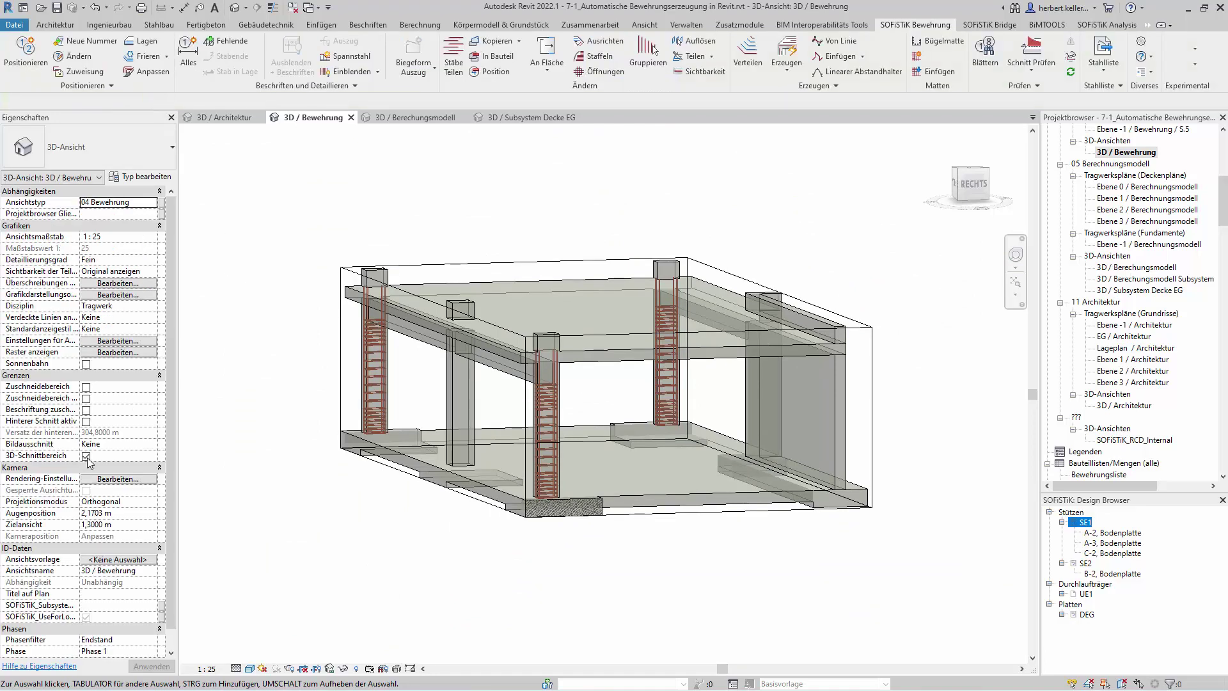
pyautogui.click(86, 456)
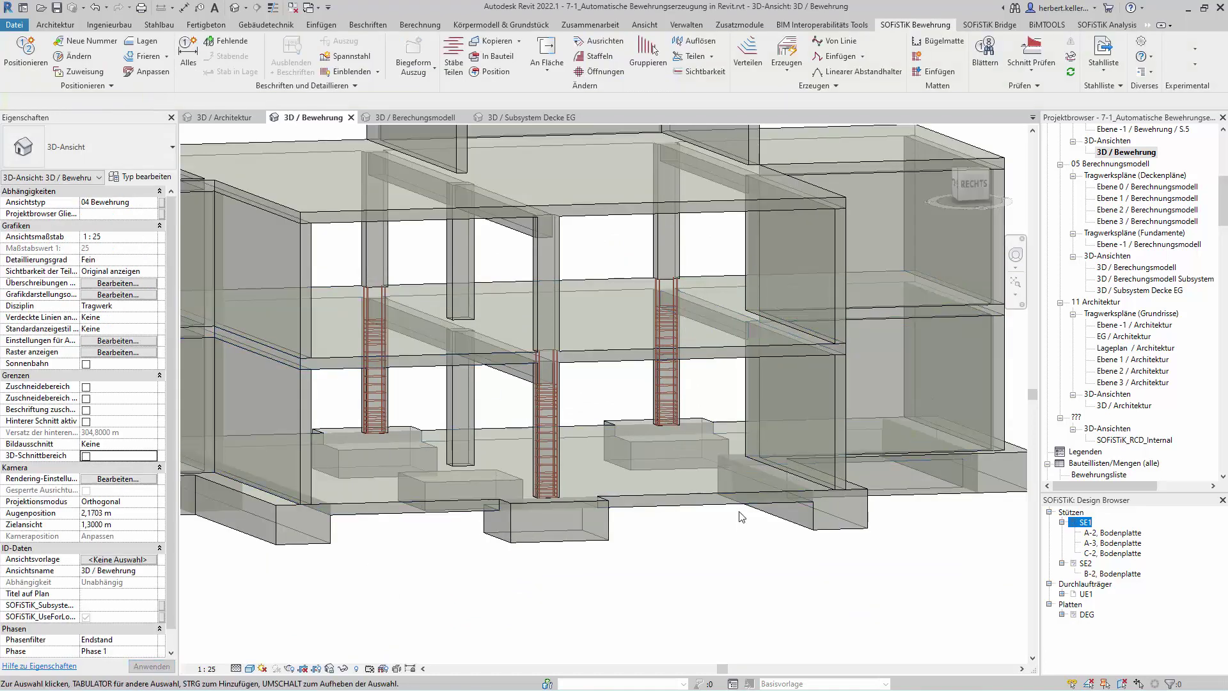
pyautogui.scroll(-1, 700, 560)
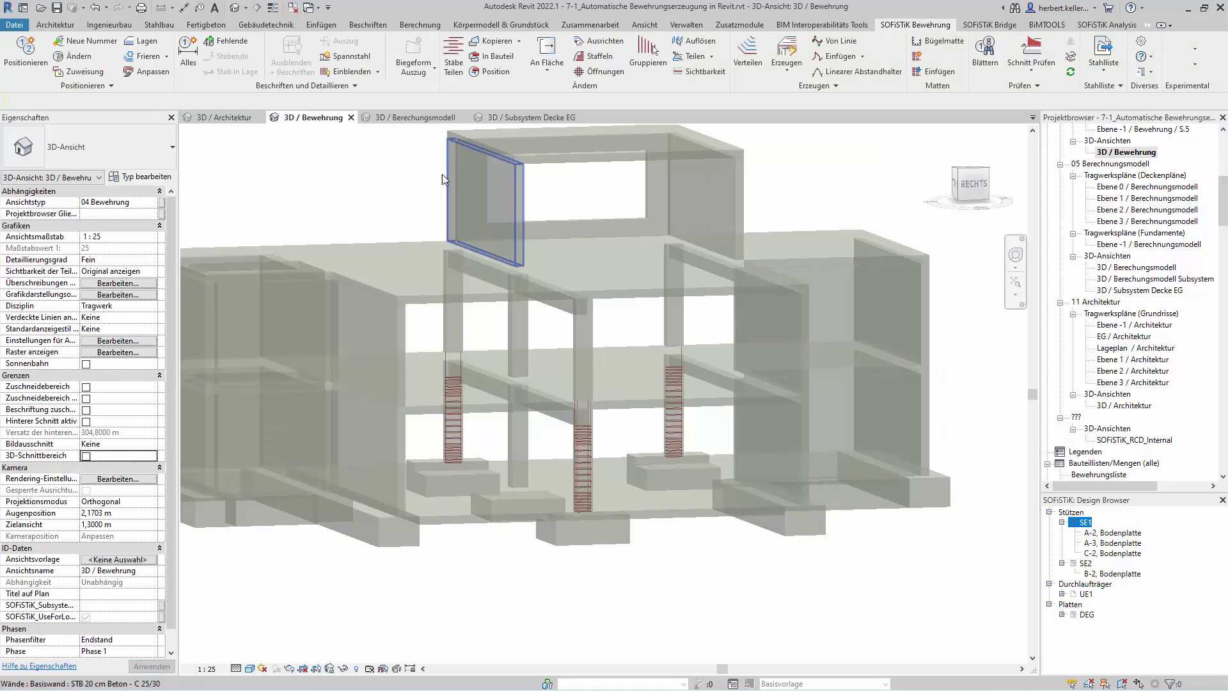
pyautogui.click(521, 117)
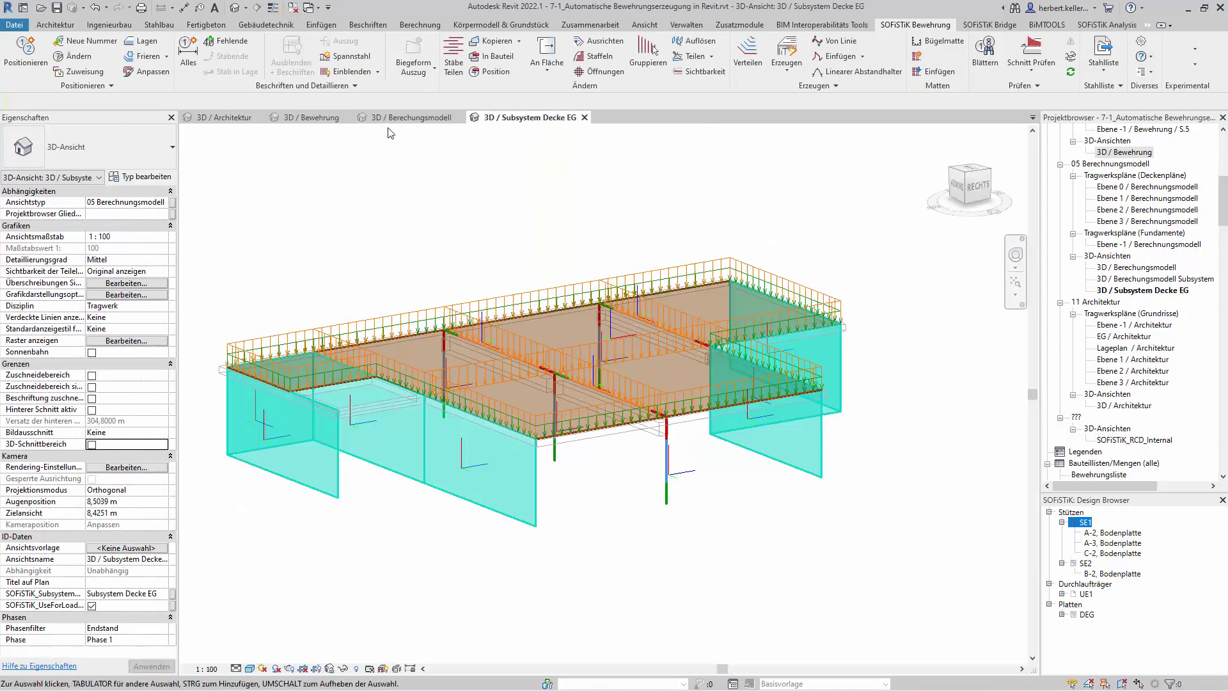
pyautogui.click(304, 120)
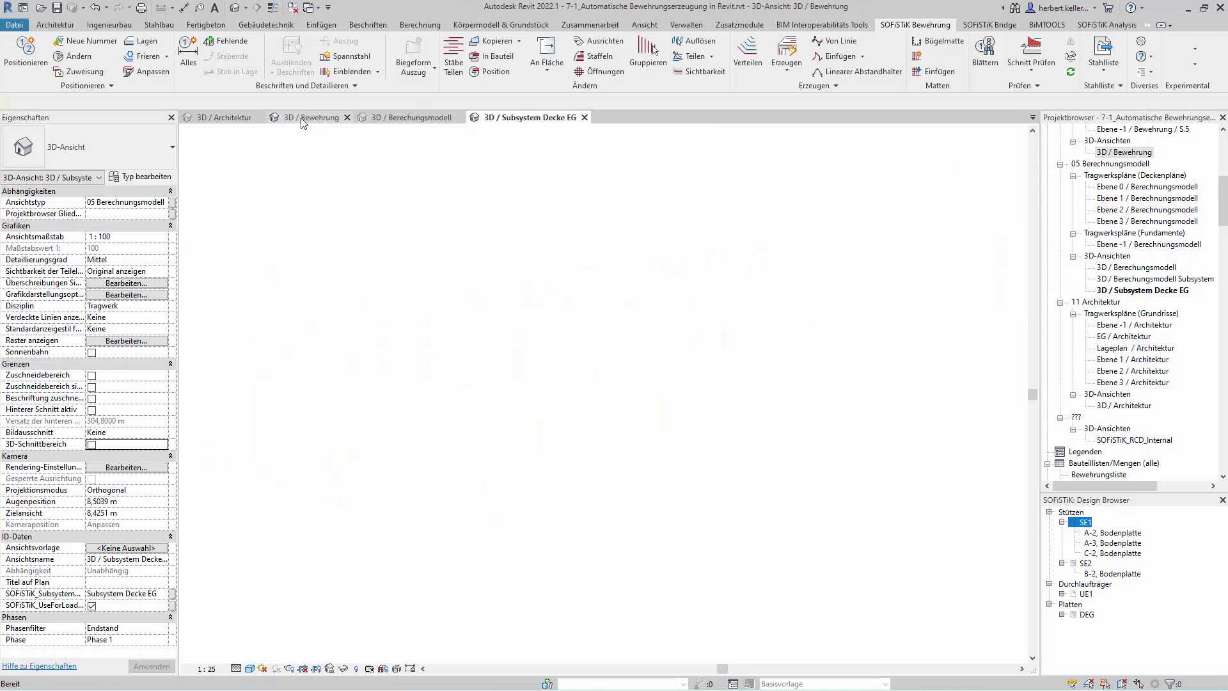
pyautogui.click(707, 408)
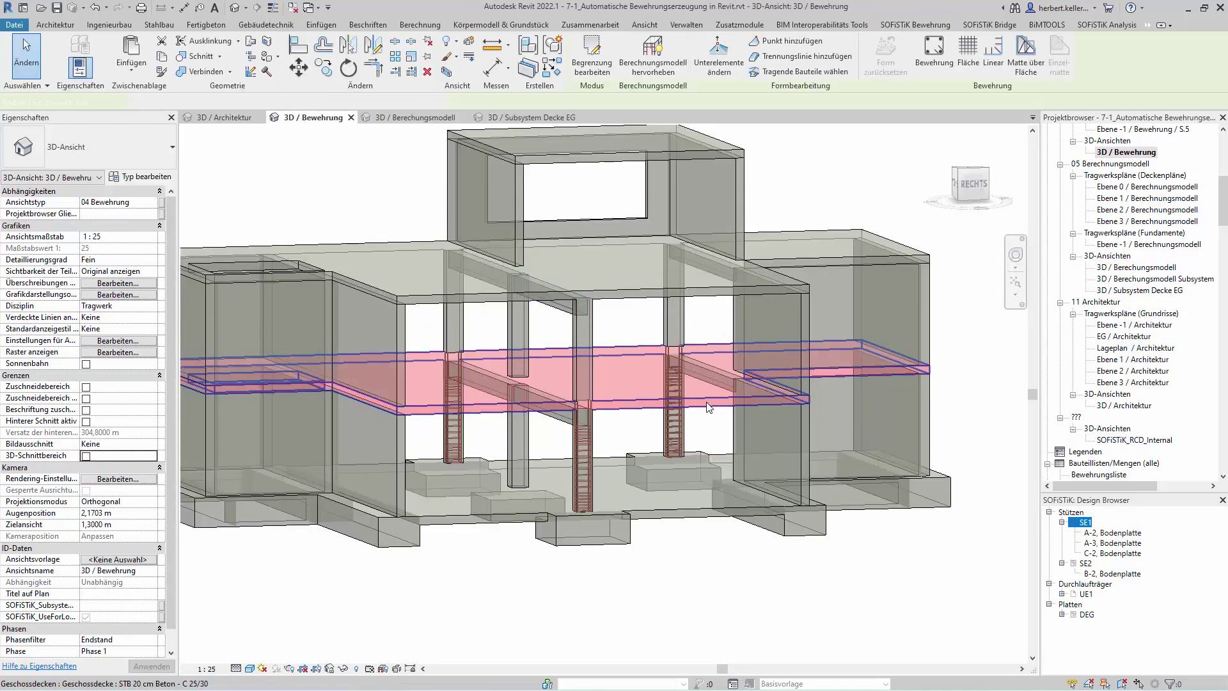
# Step: Crop the view to slab Decke EG in straight top view and open SOFiSTiK Bewehrung Erzeugen
pyautogui.click(449, 73)
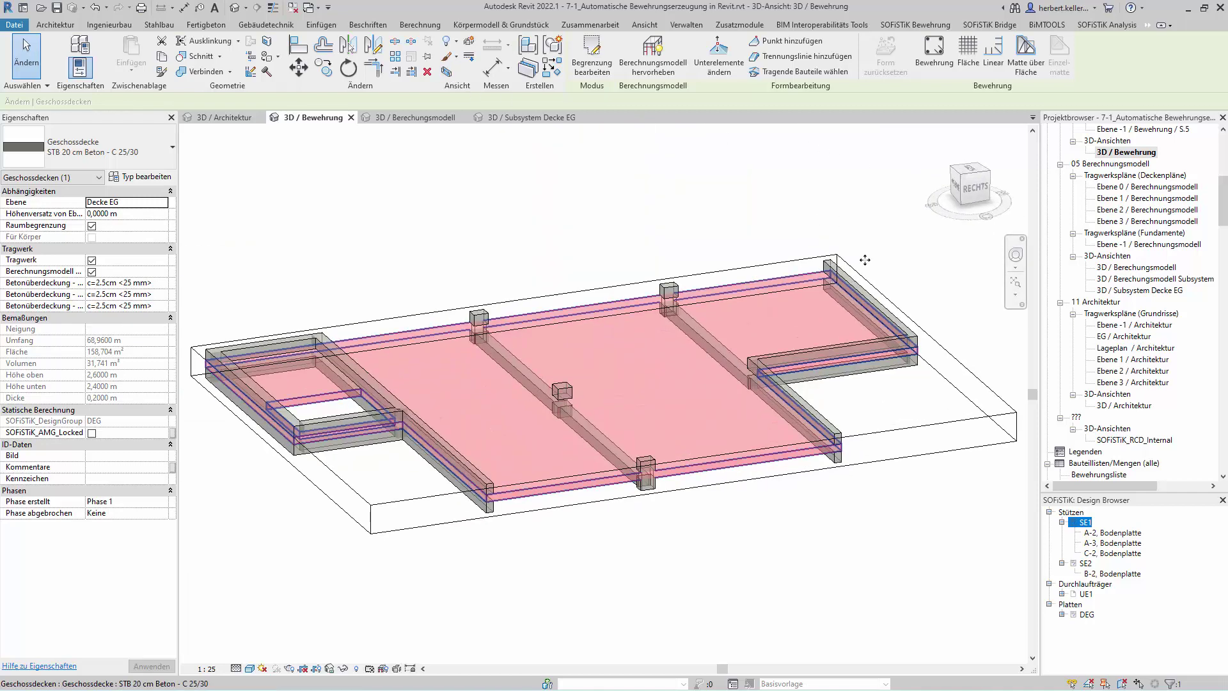
pyautogui.click(969, 170)
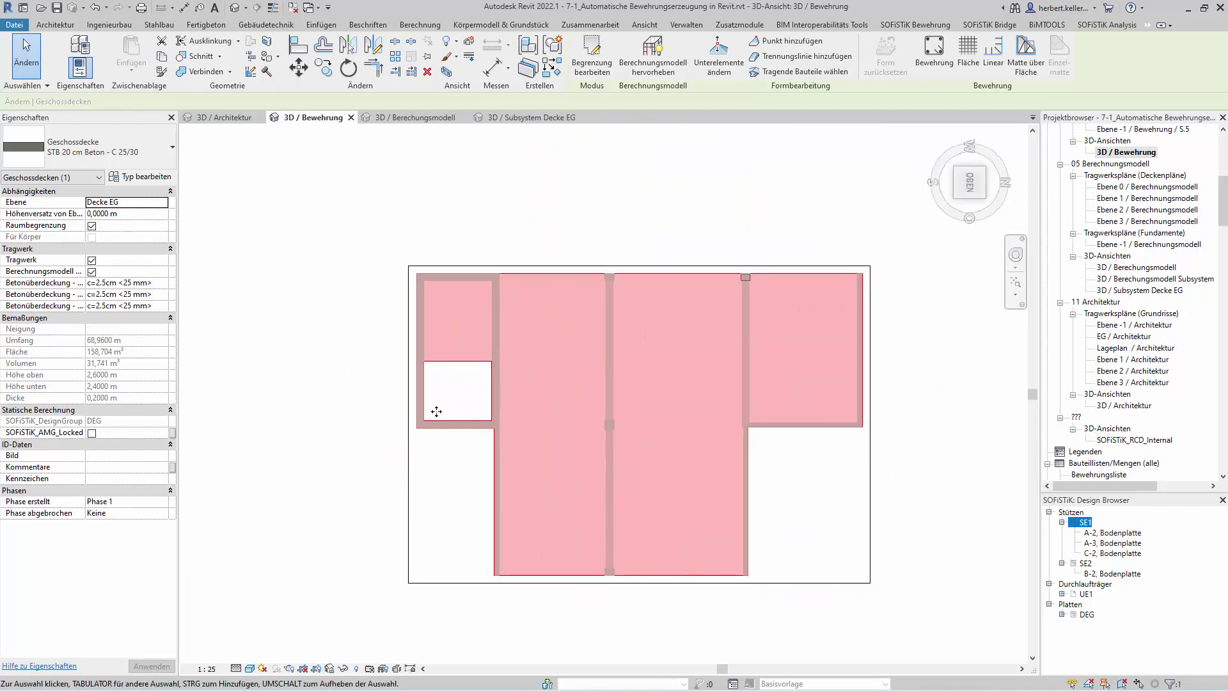
pyautogui.moveTo(310, 381)
pyautogui.keyDown('shift'); pyautogui.mouseDown(button='middle')
pyautogui.moveTo(665, 438)
pyautogui.moveTo(632, 447)
pyautogui.mouseUp(button='middle'); pyautogui.keyUp('shift')
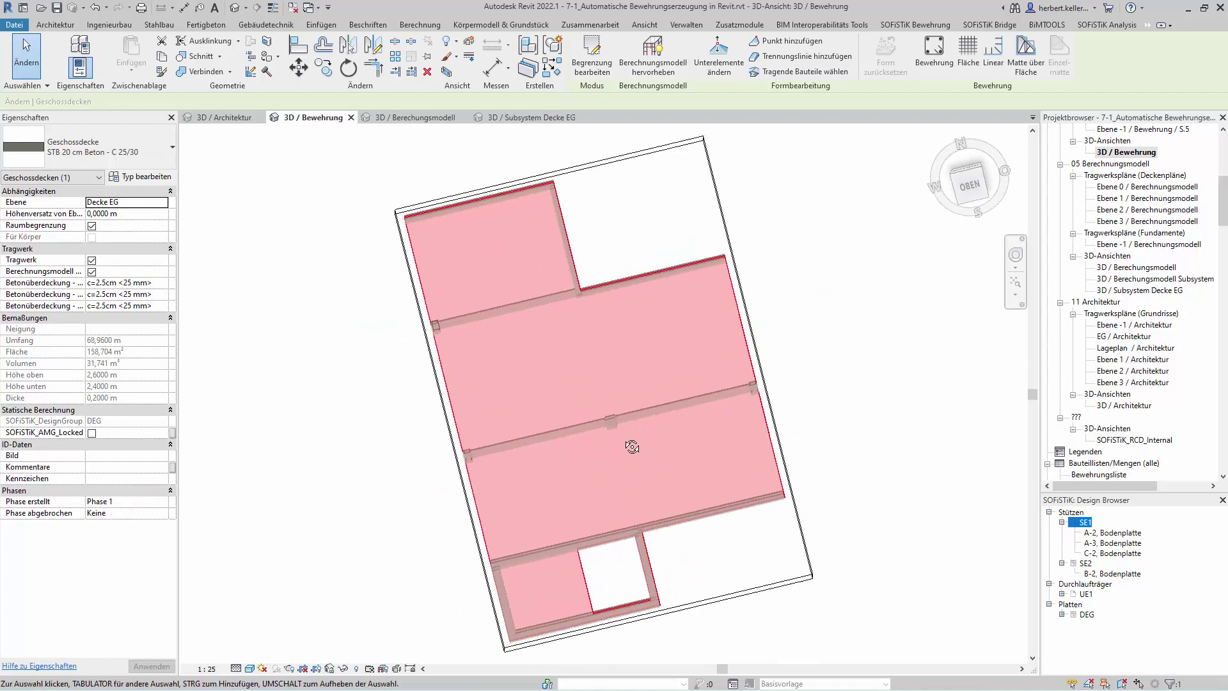
pyautogui.click(968, 190)
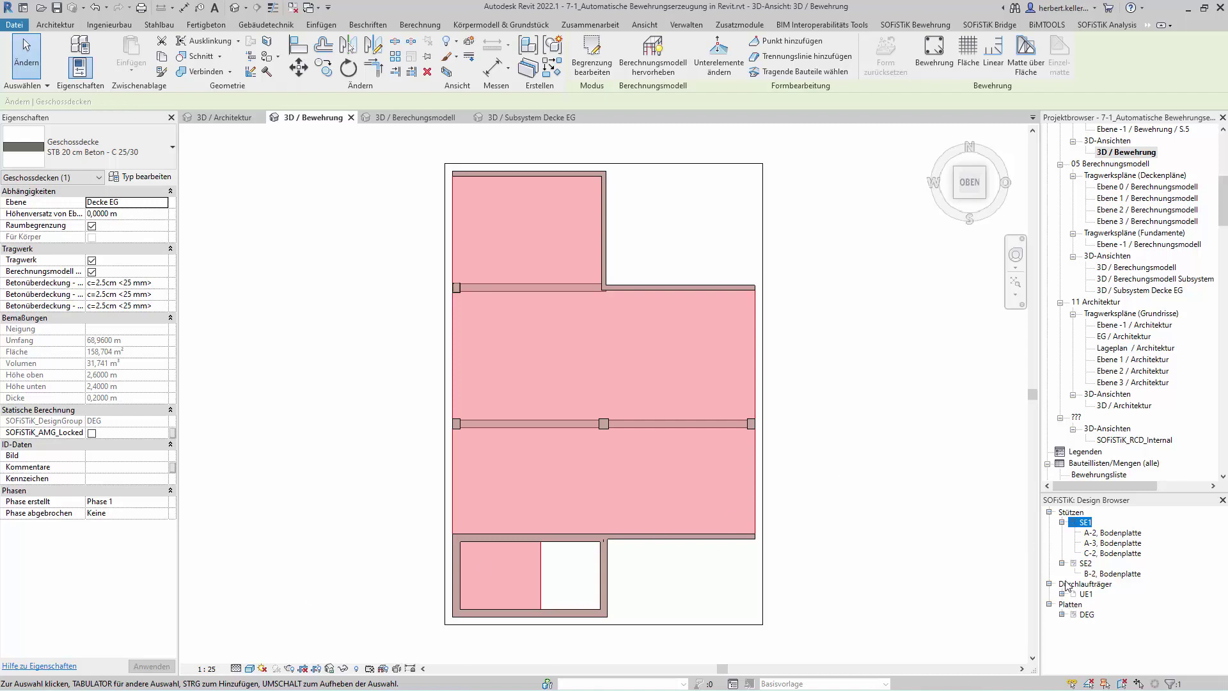
pyautogui.click(901, 26)
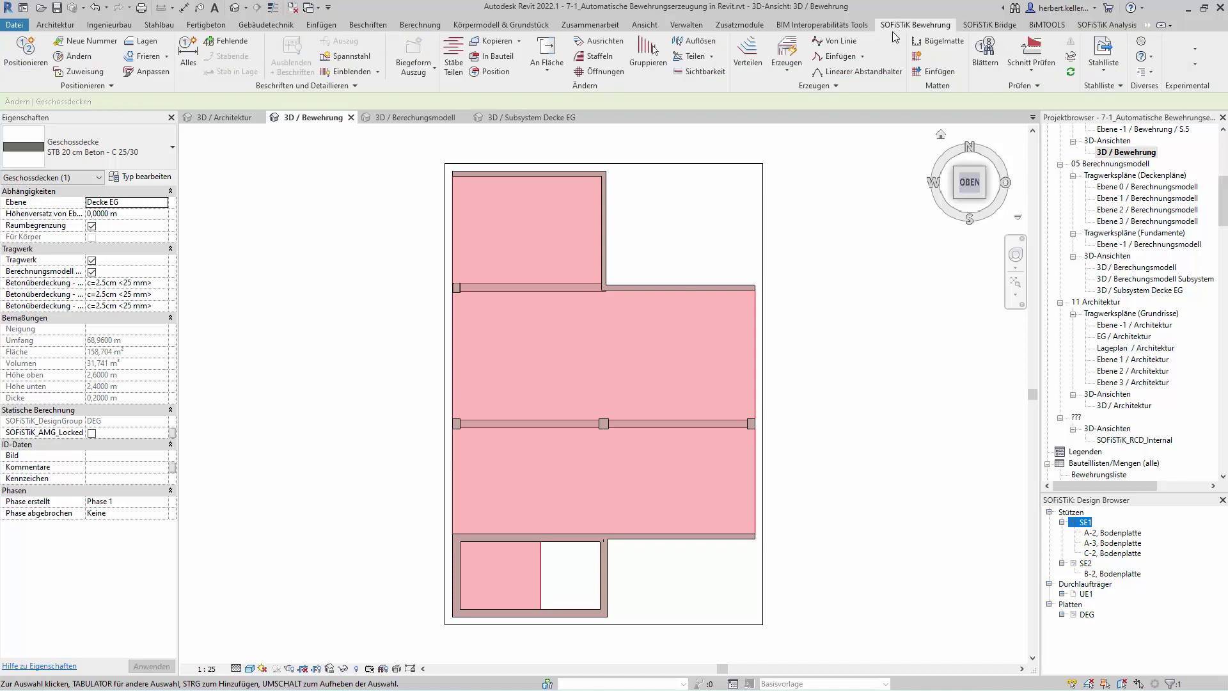
pyautogui.click(793, 52)
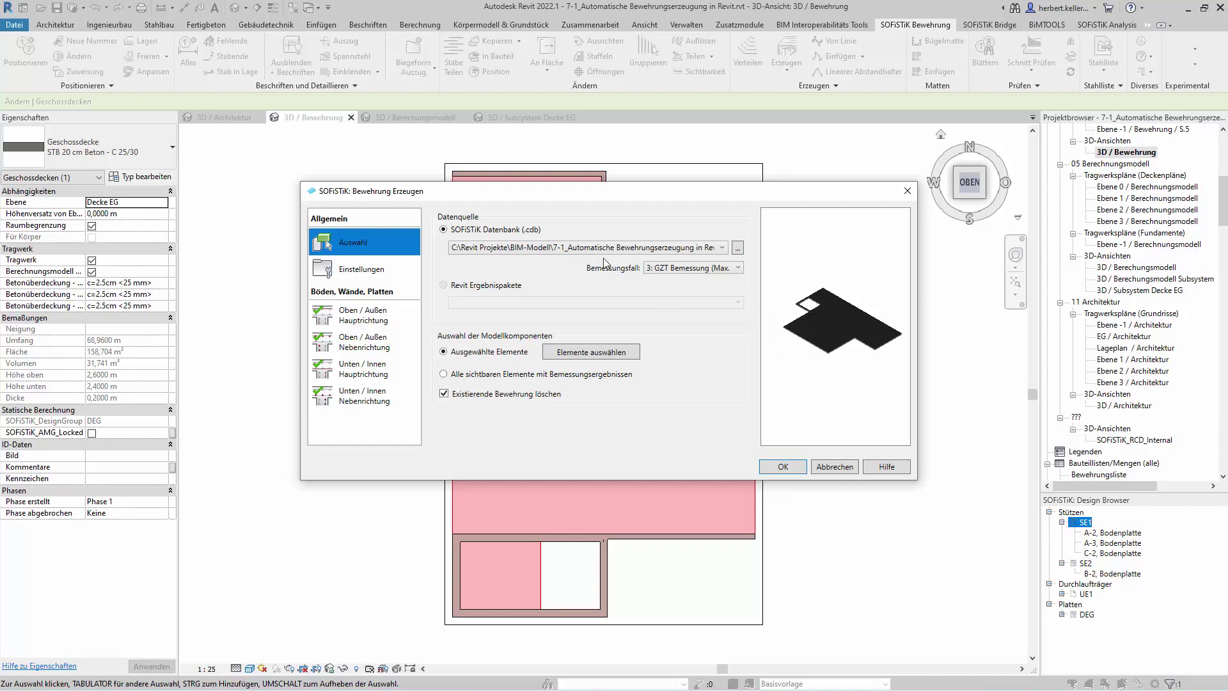
# Step: Load Subsystem Decke EG.cdb as the data source and choose design case 2
pyautogui.click(737, 250)
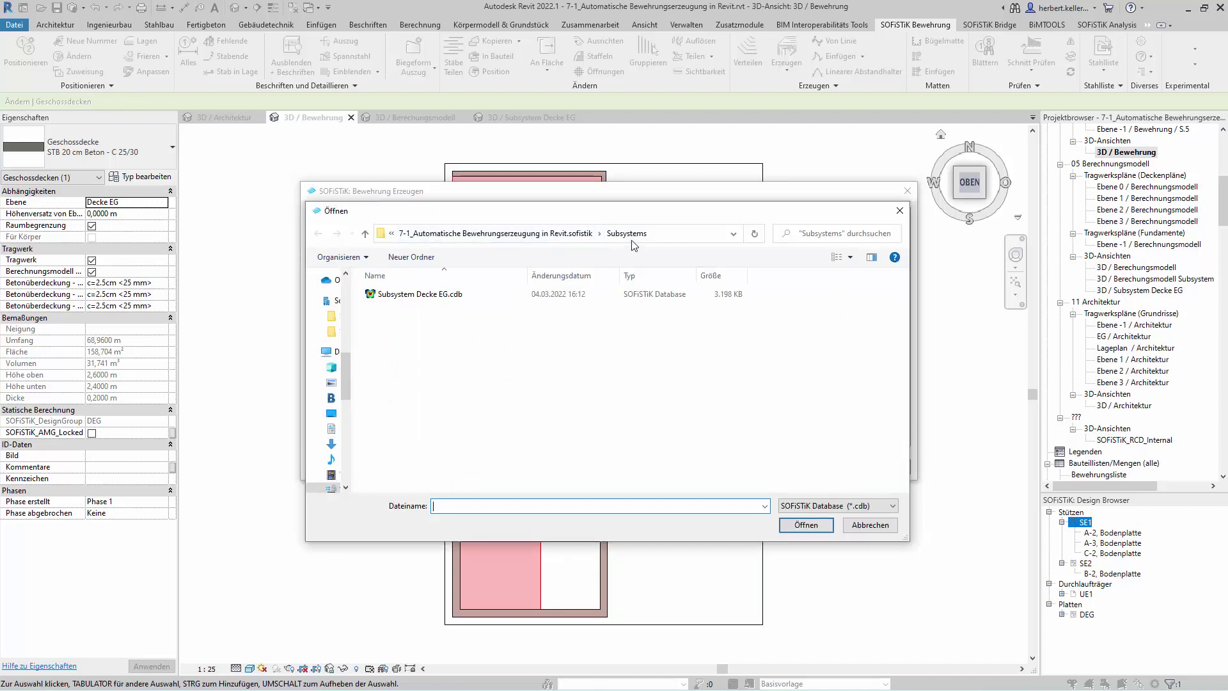
pyautogui.click(427, 296)
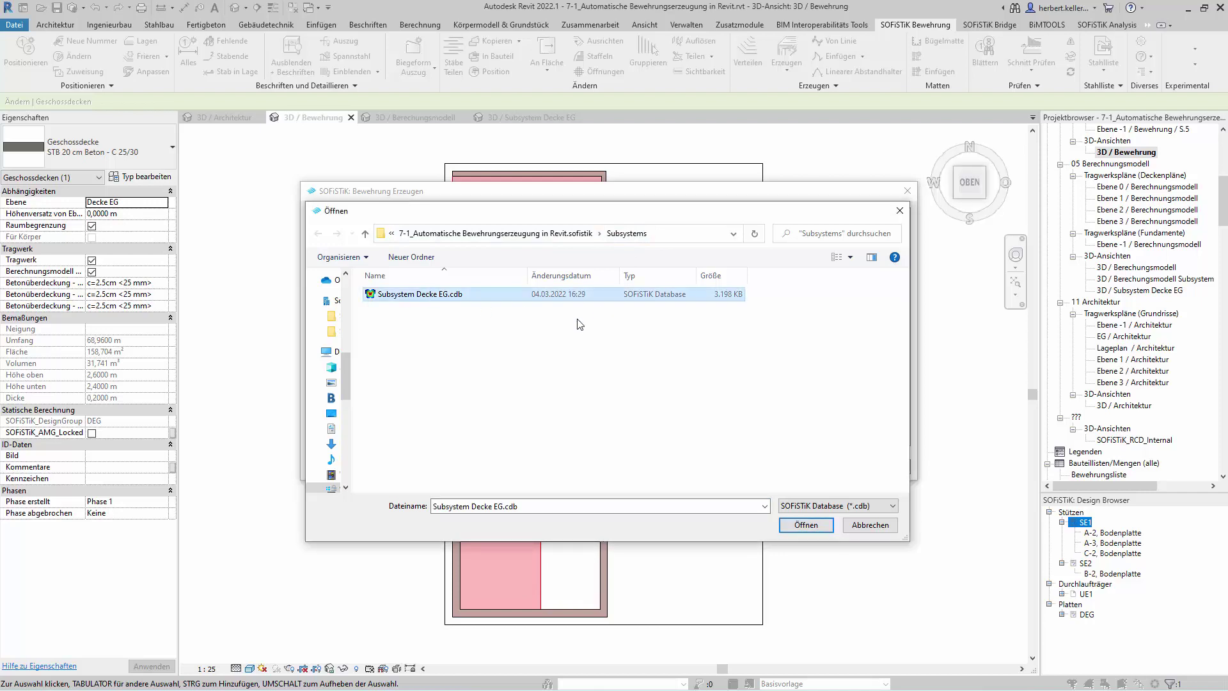
pyautogui.click(800, 529)
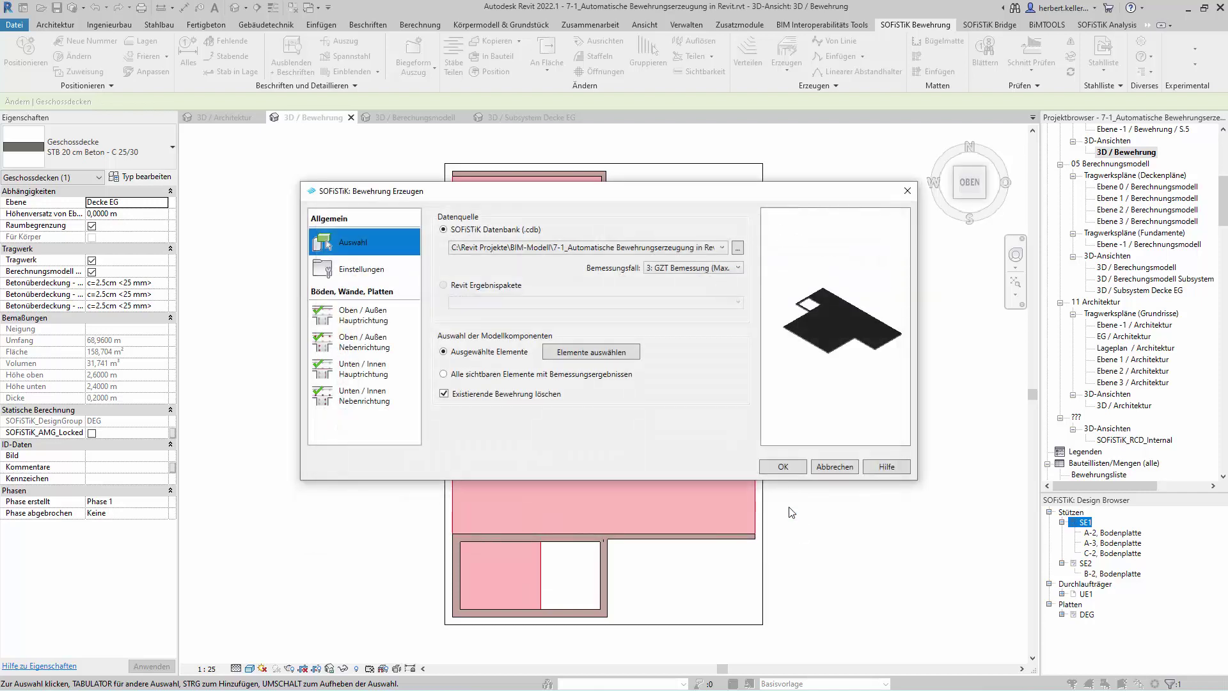
pyautogui.click(739, 267)
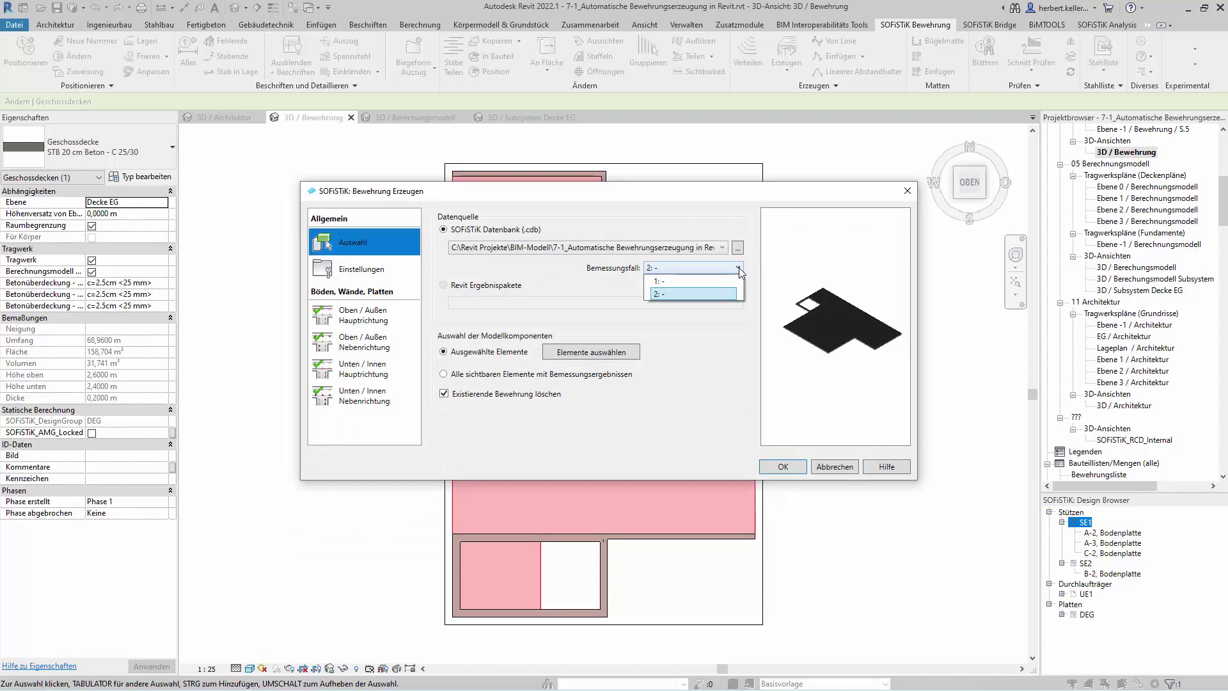
pyautogui.click(661, 295)
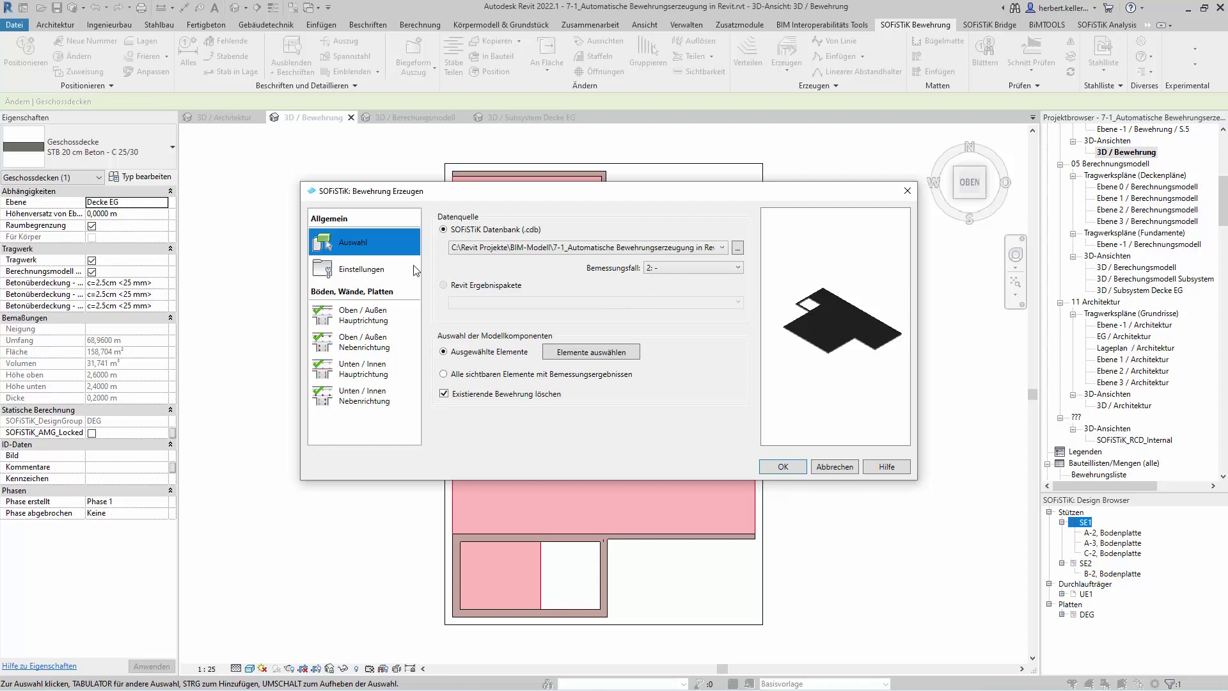
# Step: In Einstellungen, select the top main-direction layer and disable the bottom main-direction layer
pyautogui.click(346, 270)
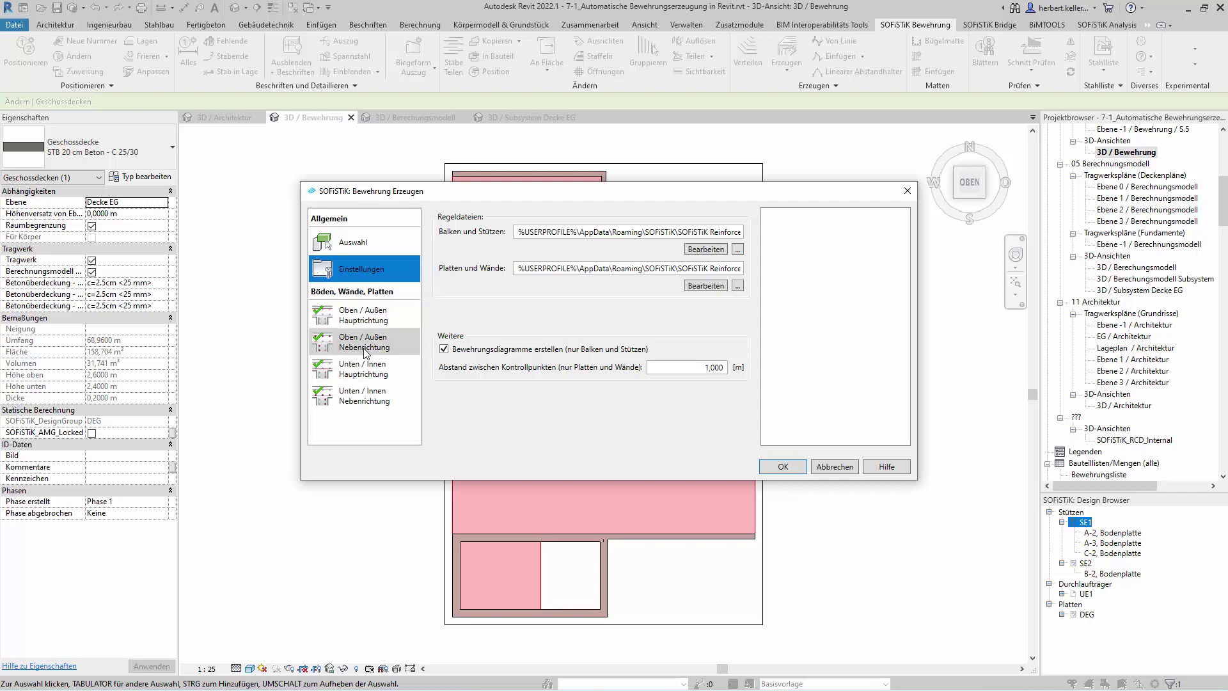
pyautogui.click(361, 314)
pyautogui.click(321, 371)
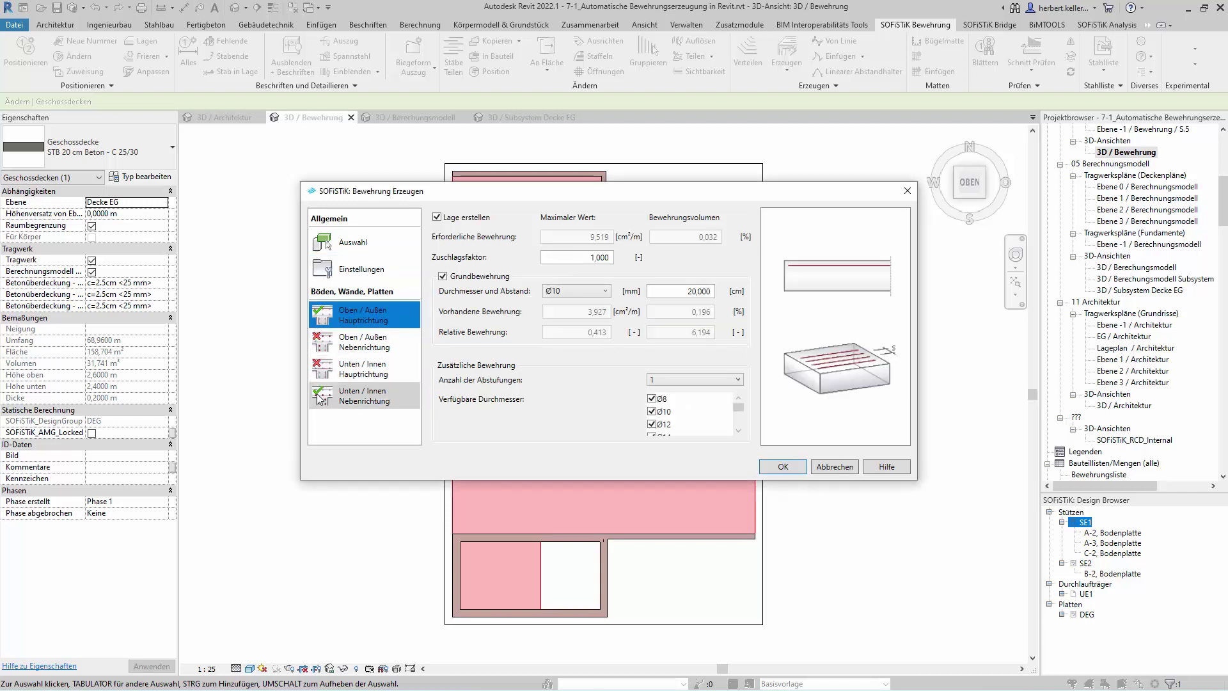
# Step: Disable the bottom secondary-direction layer and set the bar spacing to 25 cm
pyautogui.click(318, 395)
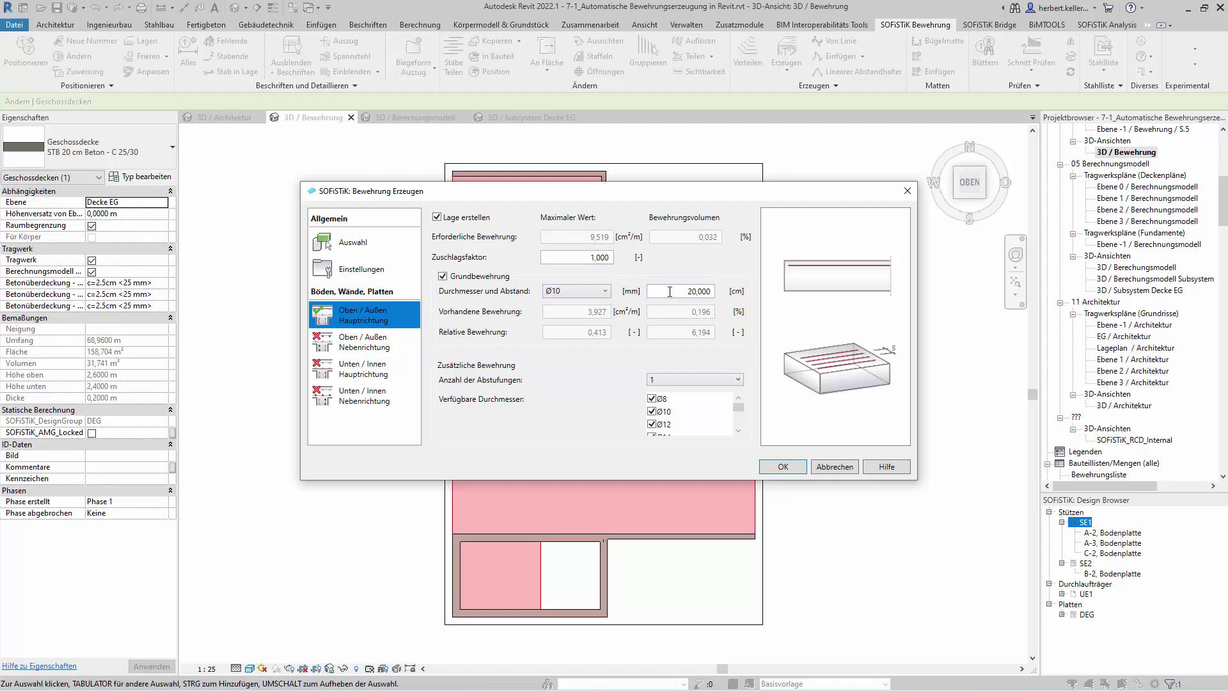
pyautogui.moveTo(670, 291); pyautogui.dragTo(813, 294)
pyautogui.write('25')
pyautogui.press('Tab')
# Step: Exclude Ø25, Ø28 and Ø32 from available diameters and generate the slab reinforcement
pyautogui.click(738, 430)
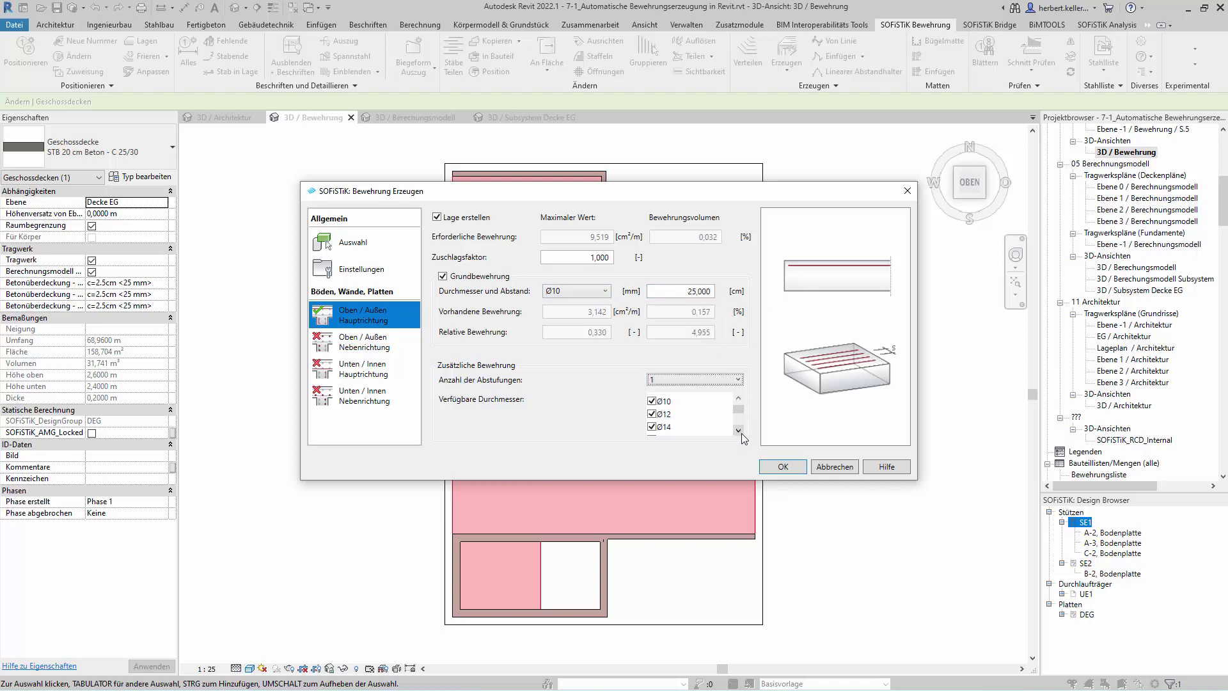
pyautogui.click(739, 431)
pyautogui.click(739, 430)
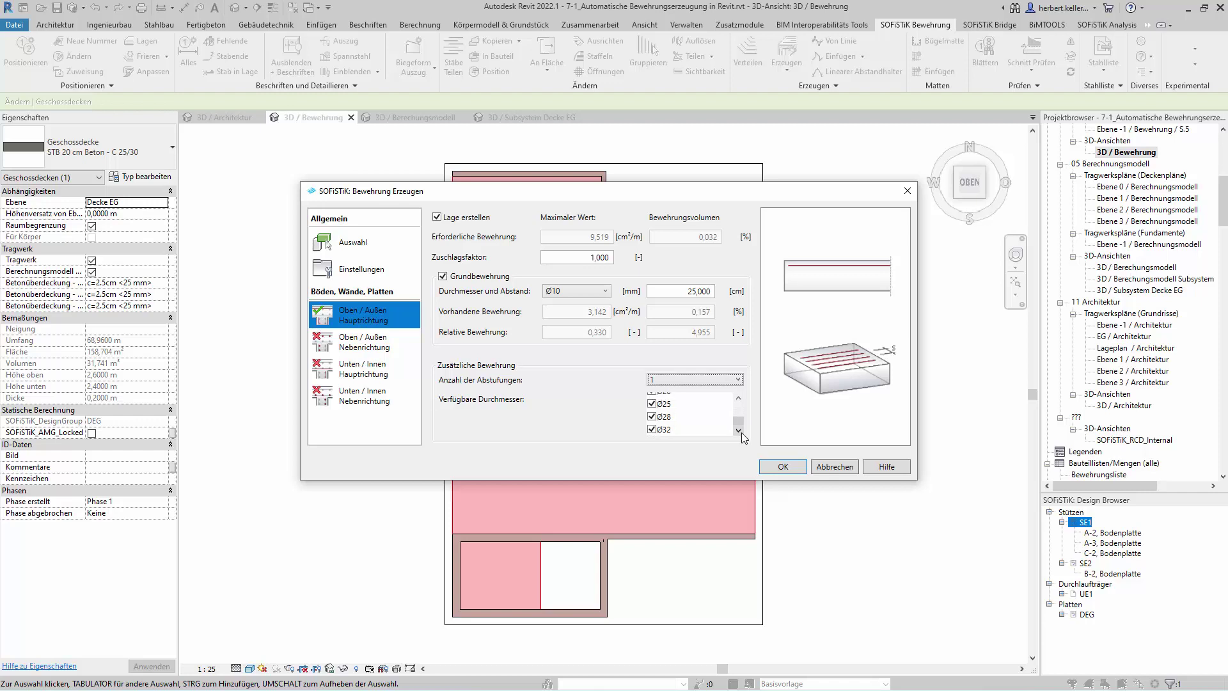
pyautogui.click(652, 428)
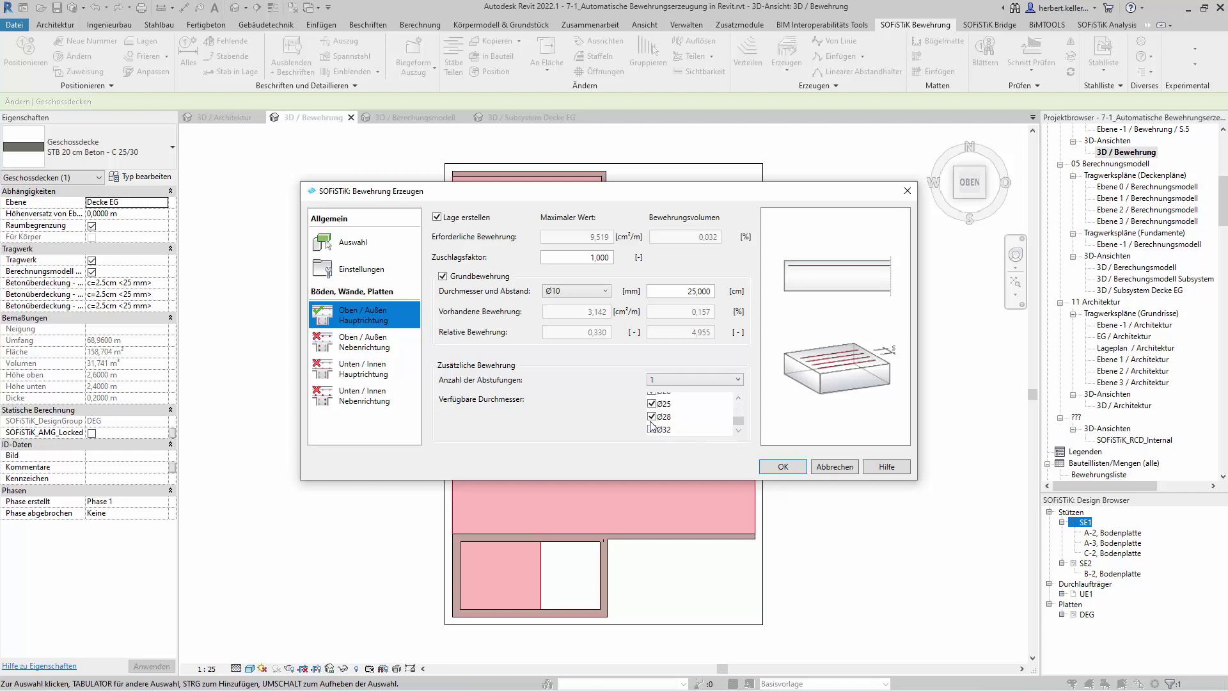
pyautogui.click(738, 397)
pyautogui.click(784, 467)
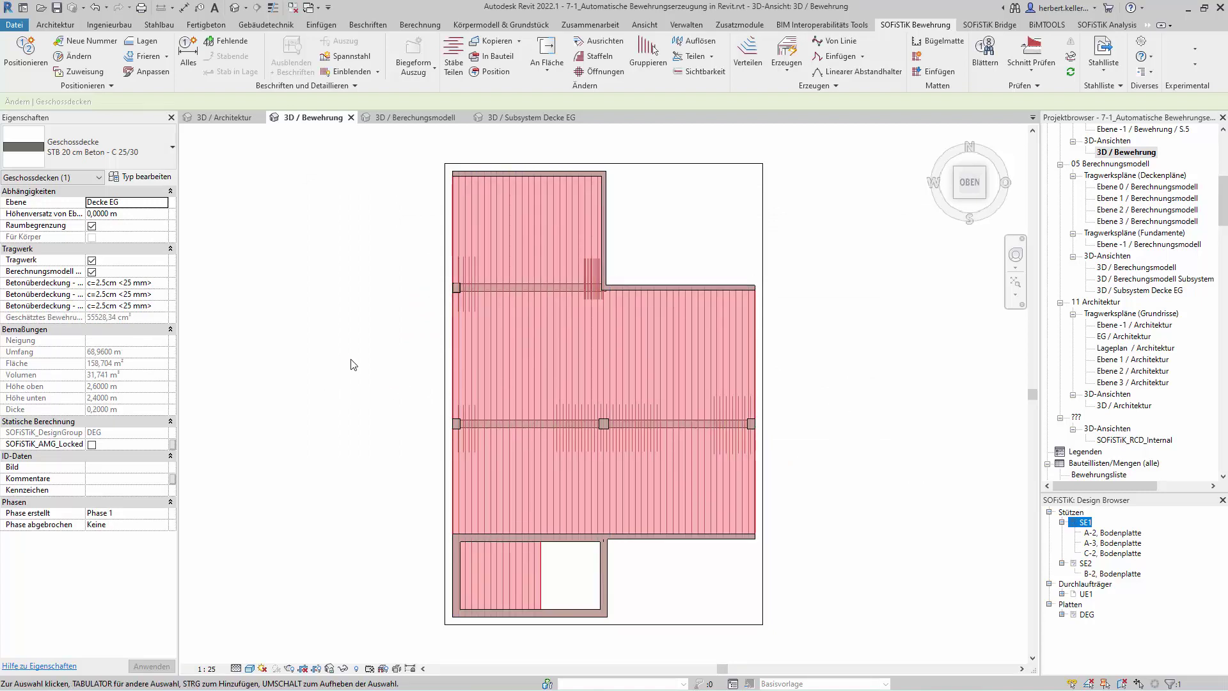
pyautogui.click(572, 356)
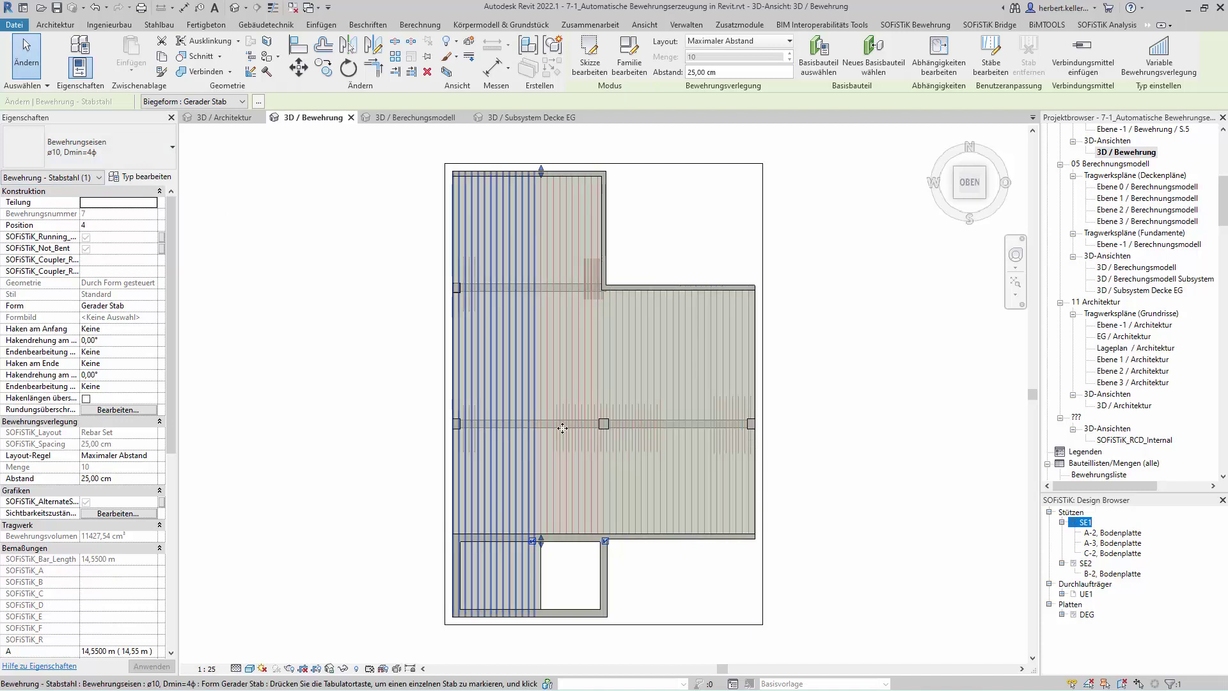
pyautogui.scroll(2, 609, 433)
pyautogui.scroll(1, 608, 427)
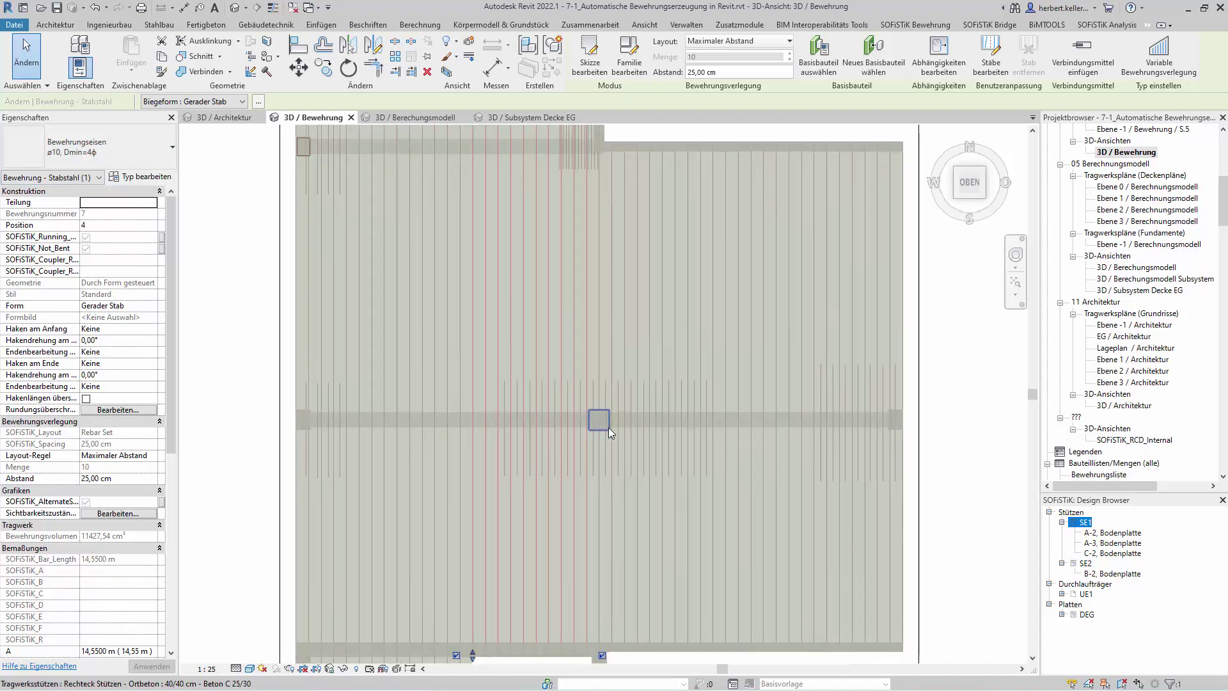
pyautogui.scroll(1, 608, 427)
pyautogui.scroll(1, 608, 427)
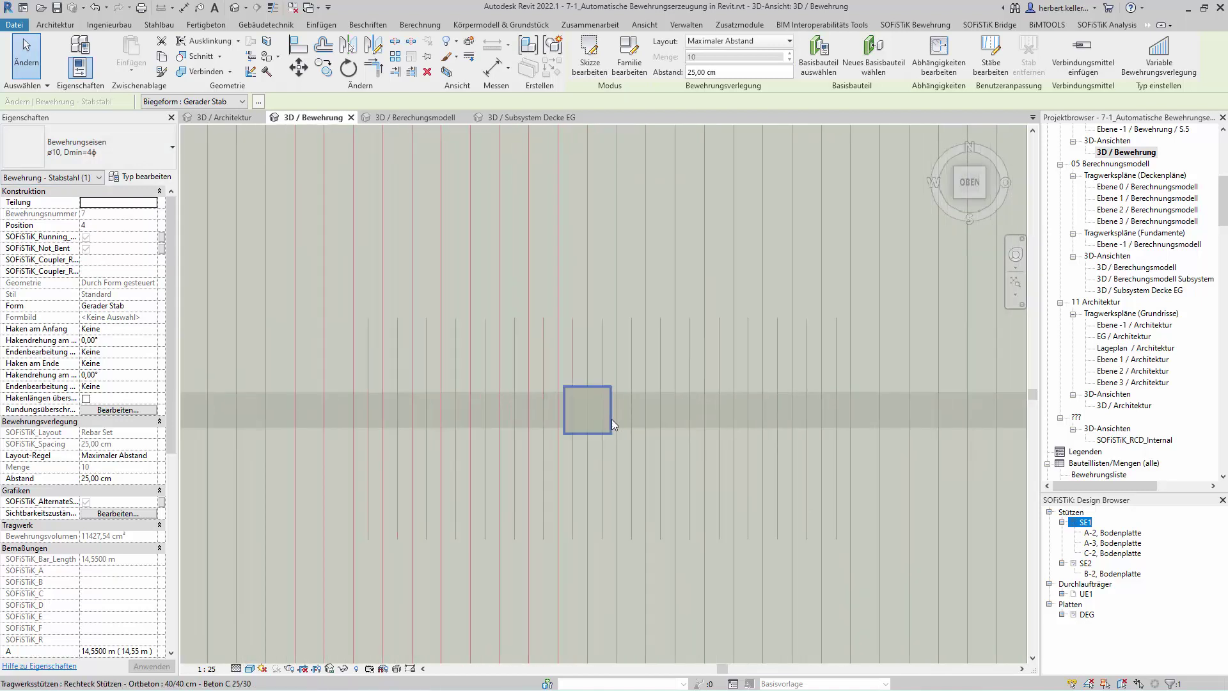
pyautogui.click(635, 370)
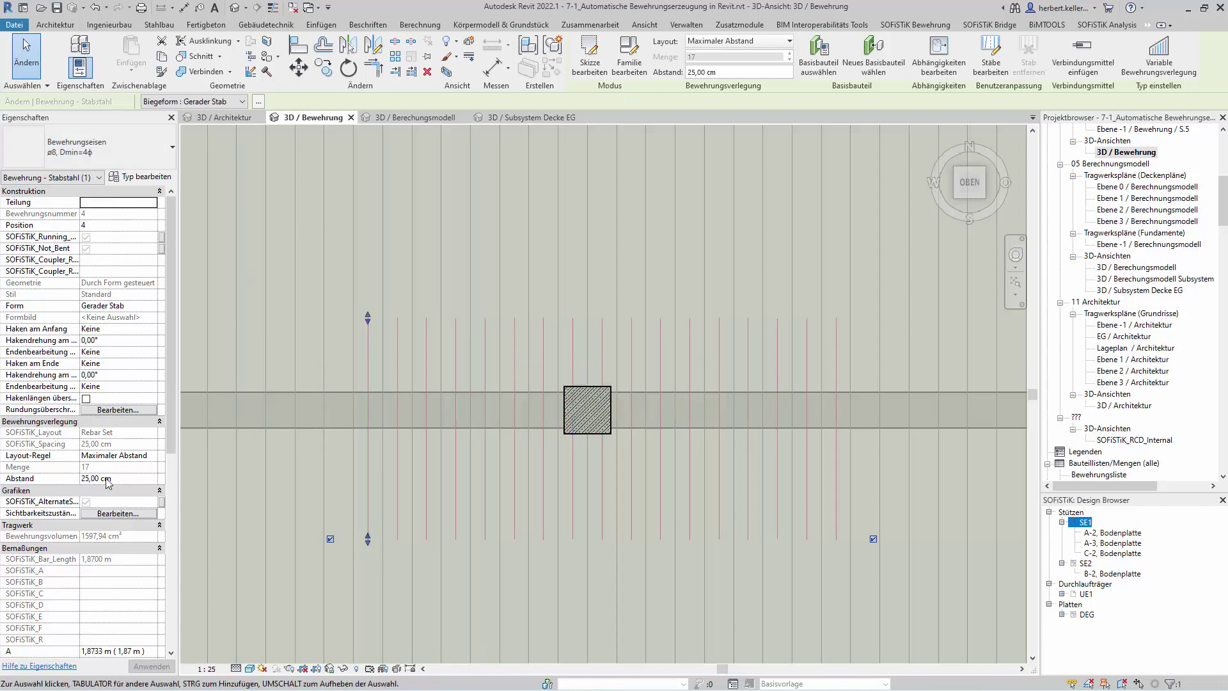
pyautogui.click(528, 228)
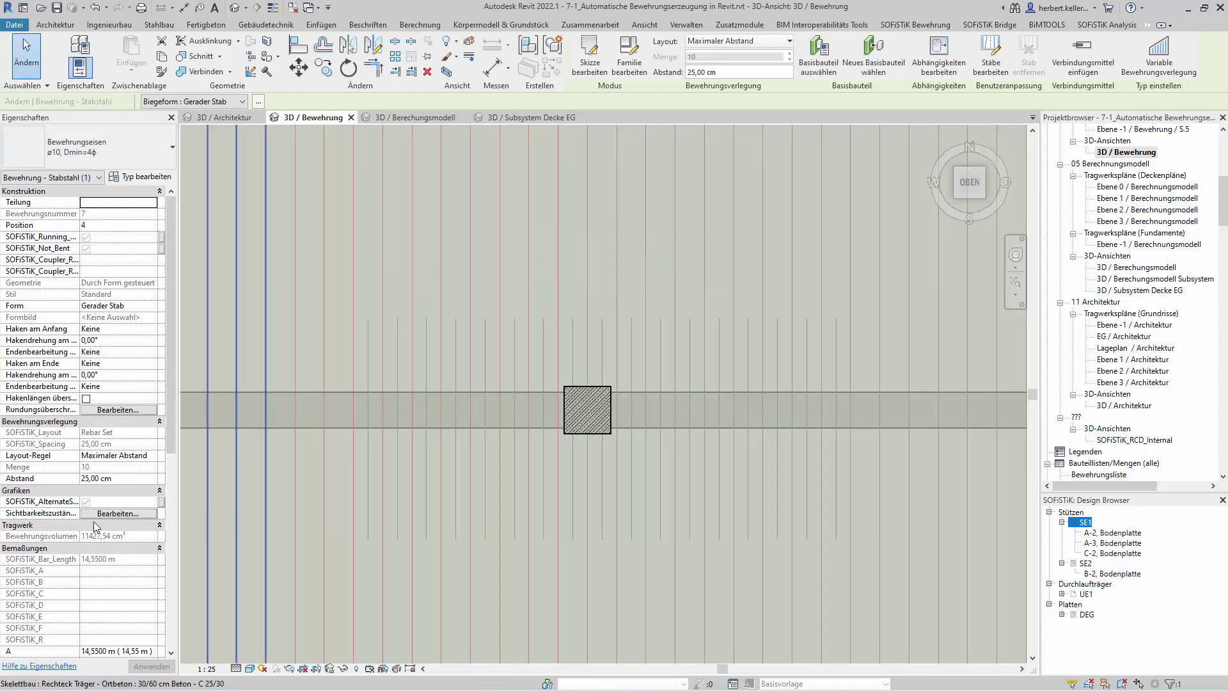
pyautogui.click(546, 337)
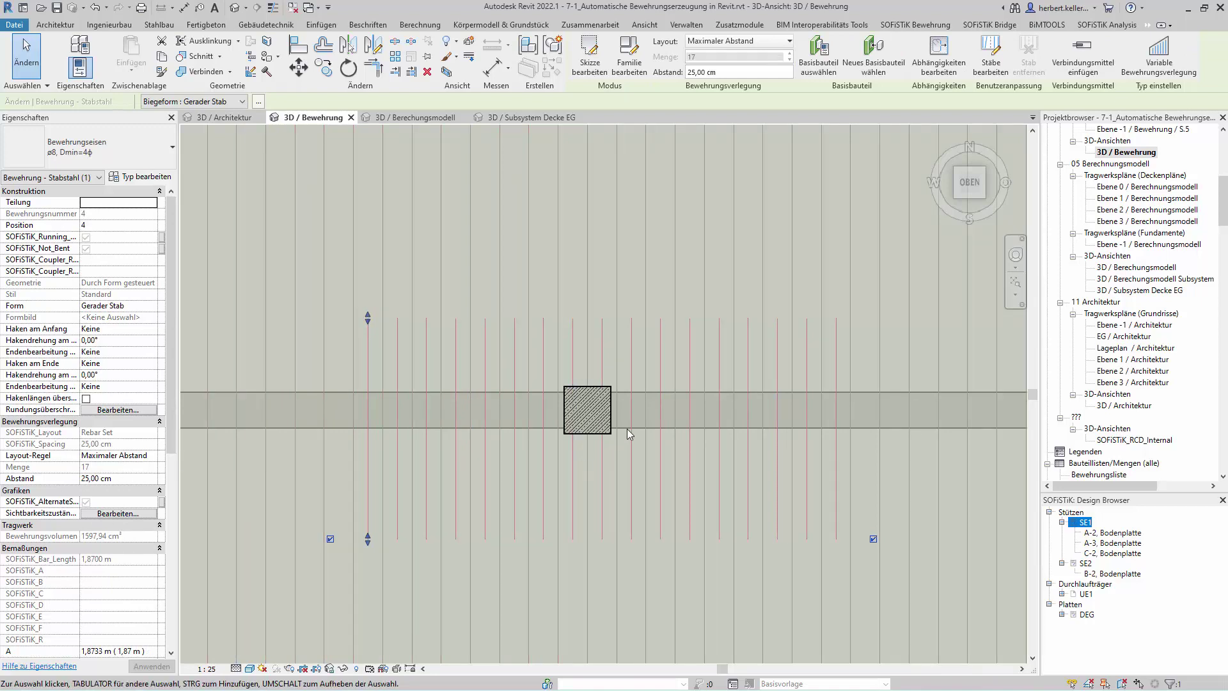
pyautogui.scroll(-2, 654, 293)
pyautogui.scroll(-3, 653, 293)
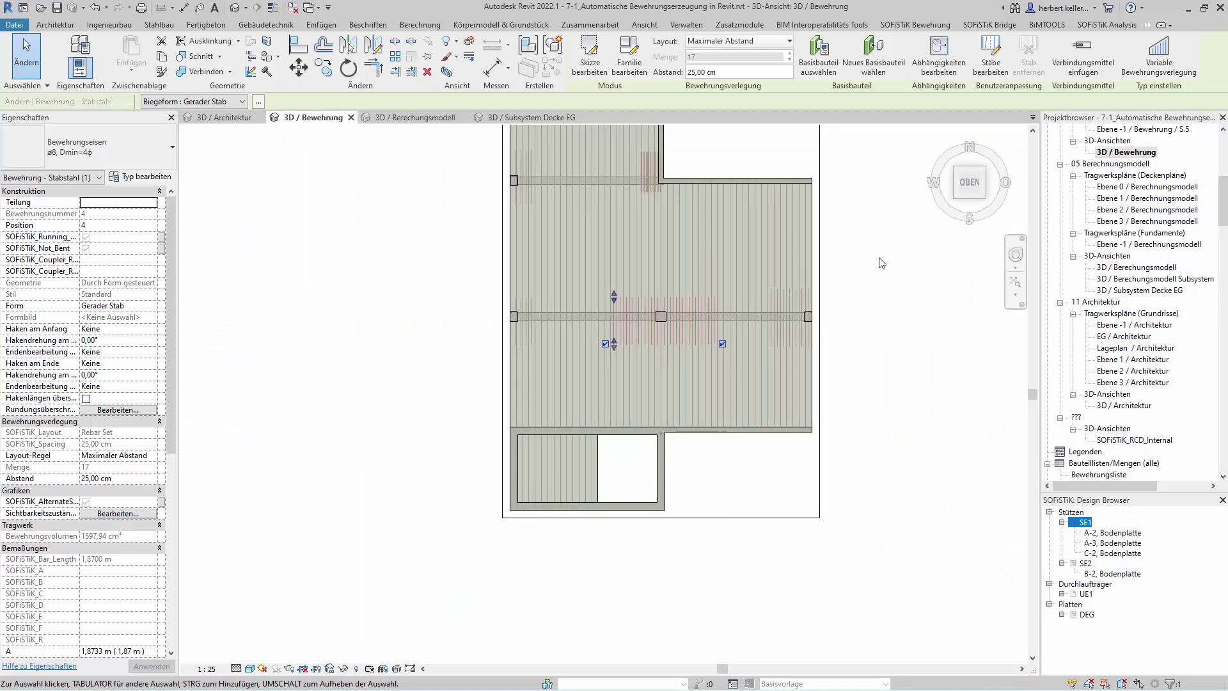
pyautogui.click(883, 265)
pyautogui.moveTo(883, 266); pyautogui.dragTo(853, 392, button='middle')
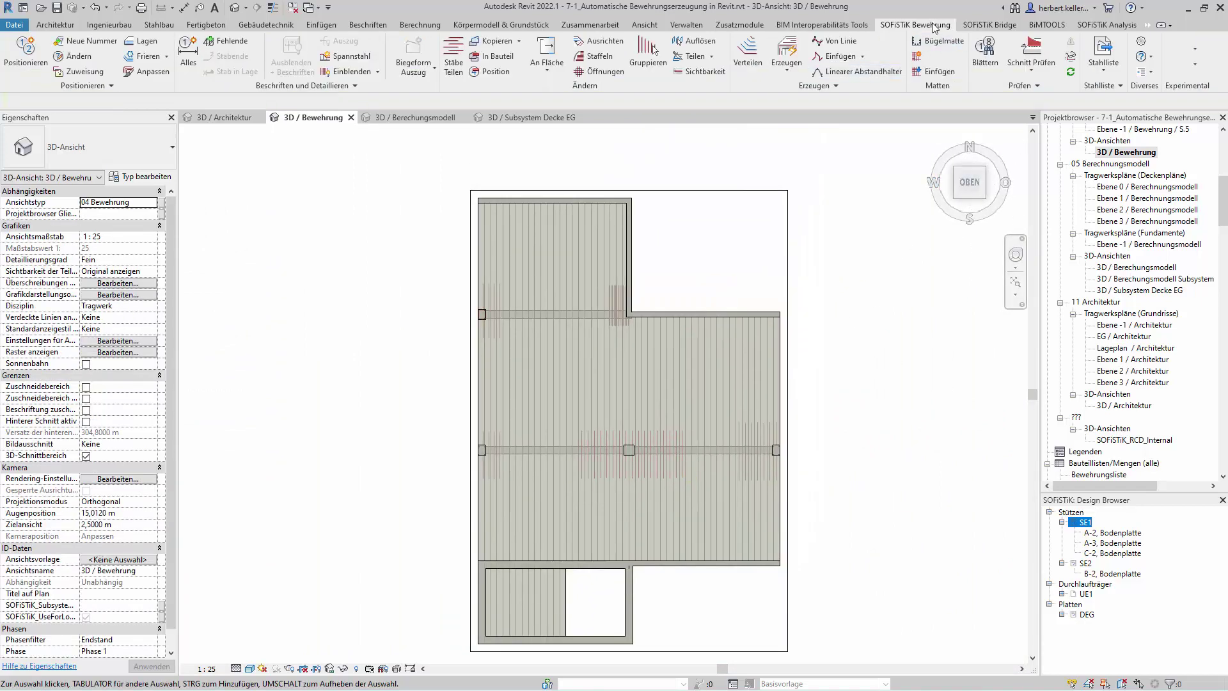
# Step: Start the reinforcement check and pick slab Decke EG as the element to check
pyautogui.click(1028, 73)
pyautogui.click(1026, 93)
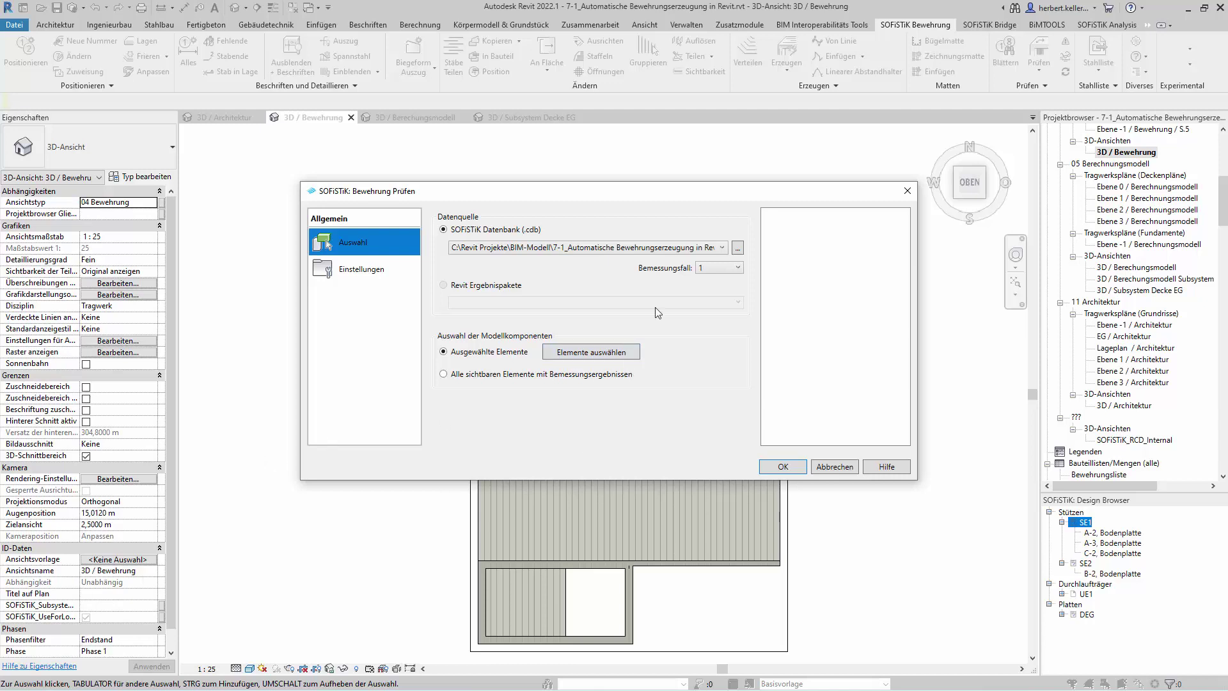
pyautogui.click(620, 349)
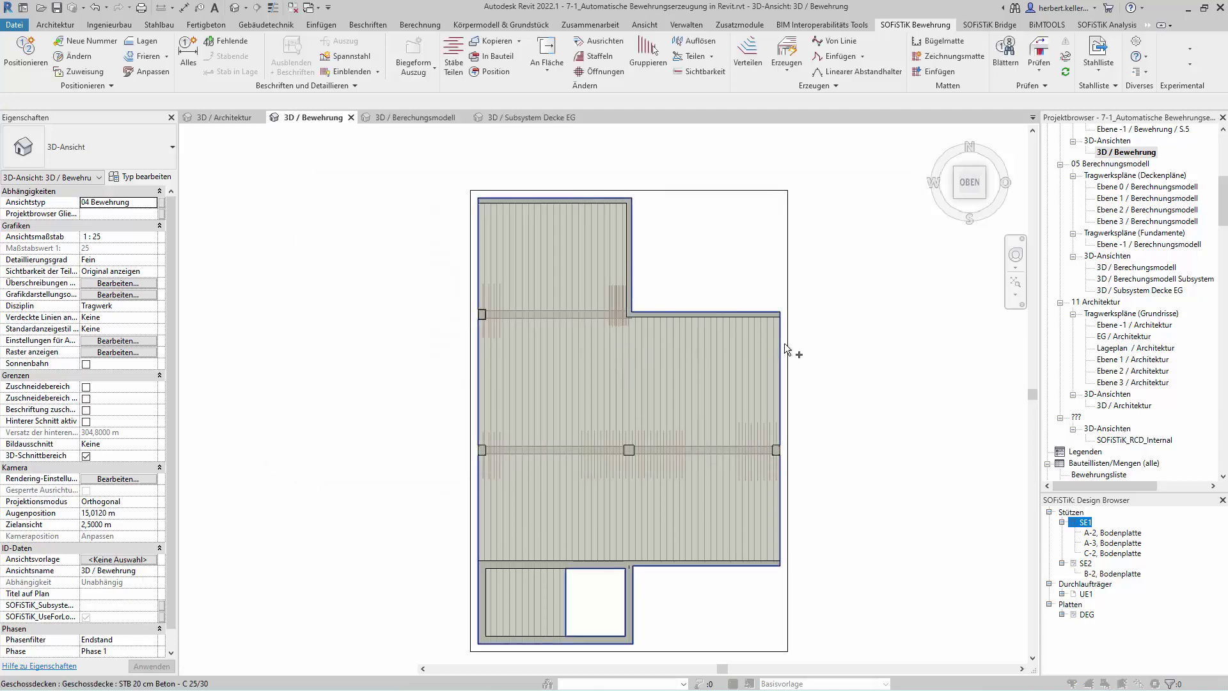
pyautogui.click(636, 241)
pyautogui.click(78, 102)
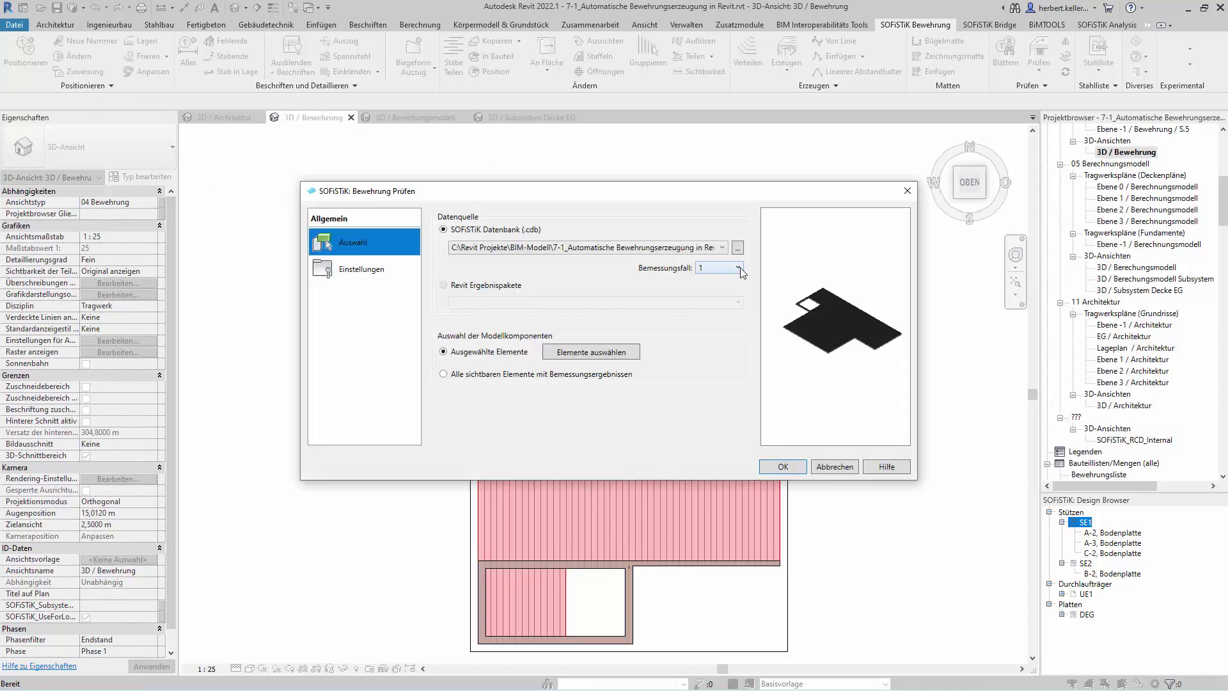
# Step: Run the check against Subsystem Decke EG.cdb using design case 2
pyautogui.click(739, 248)
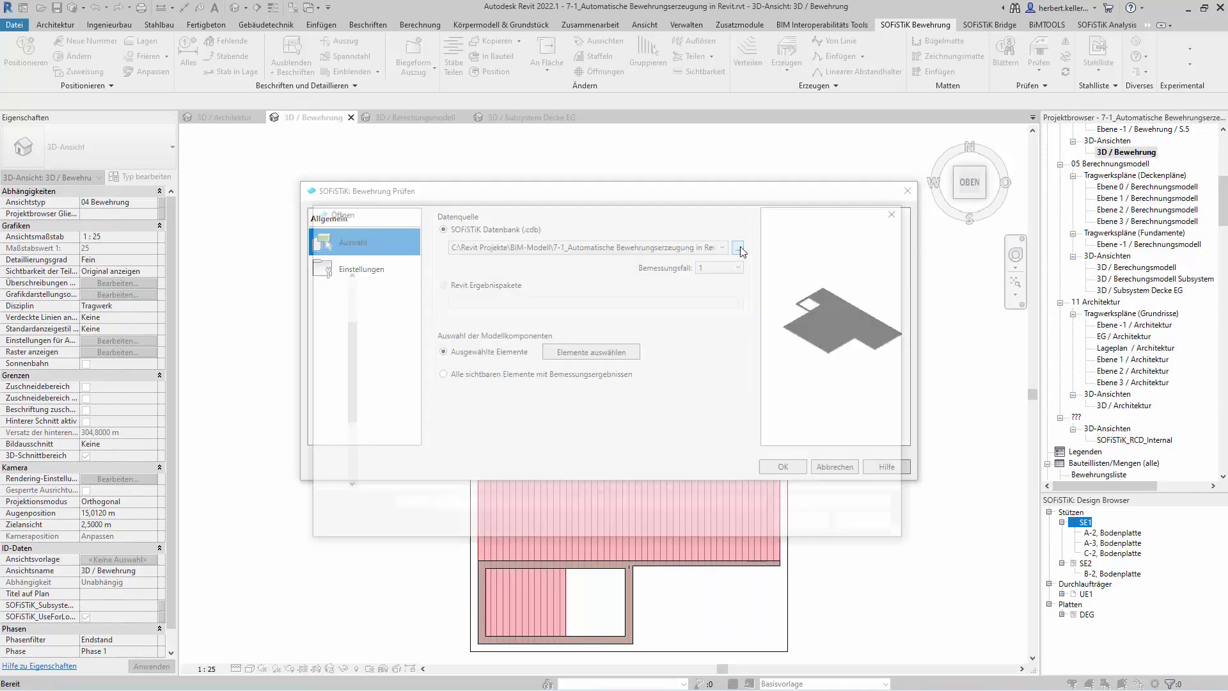
pyautogui.click(392, 297)
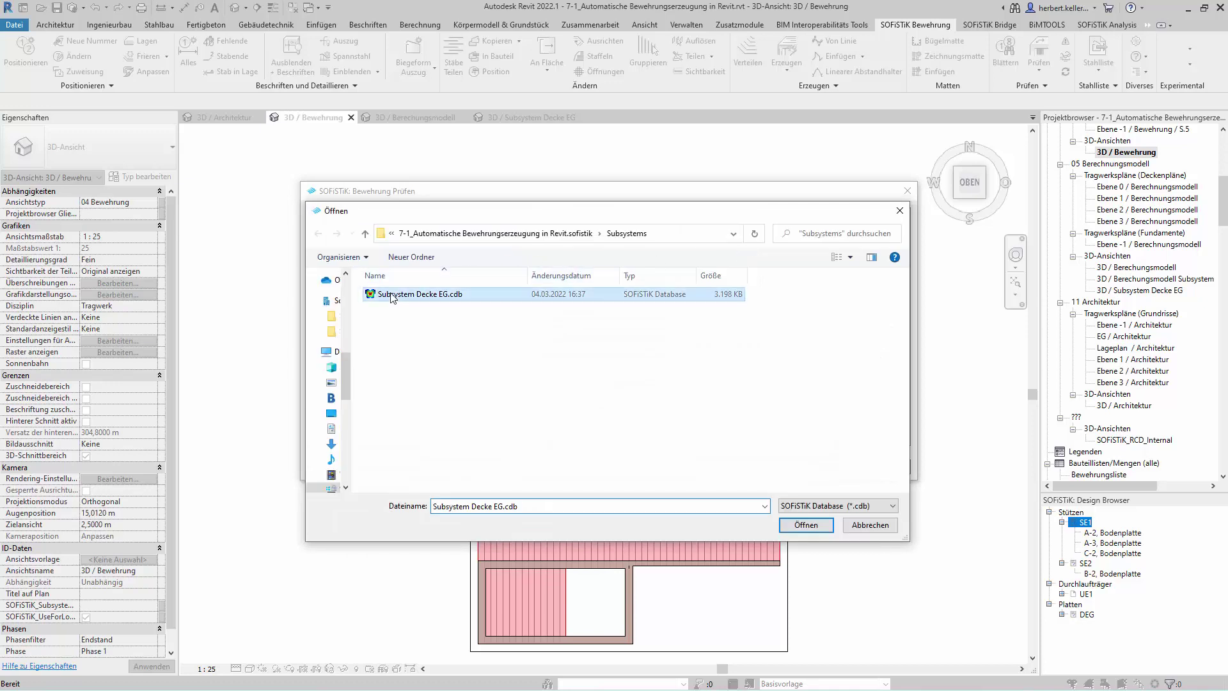
pyautogui.click(806, 525)
pyautogui.click(737, 268)
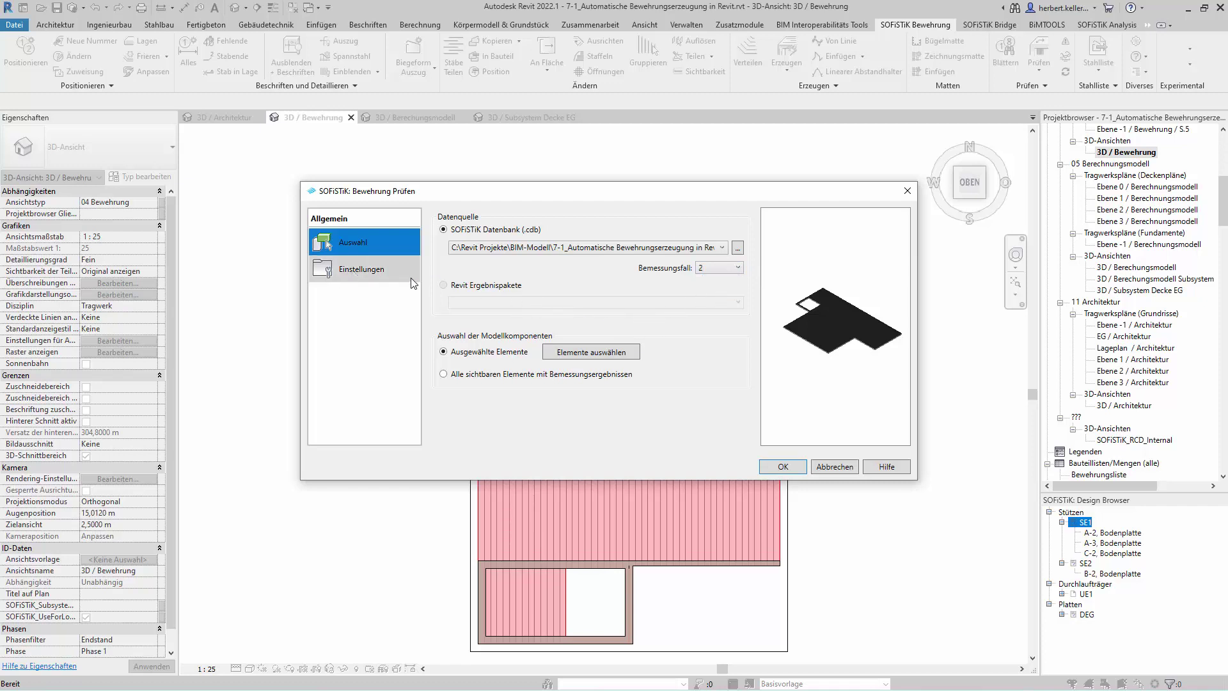
pyautogui.click(793, 468)
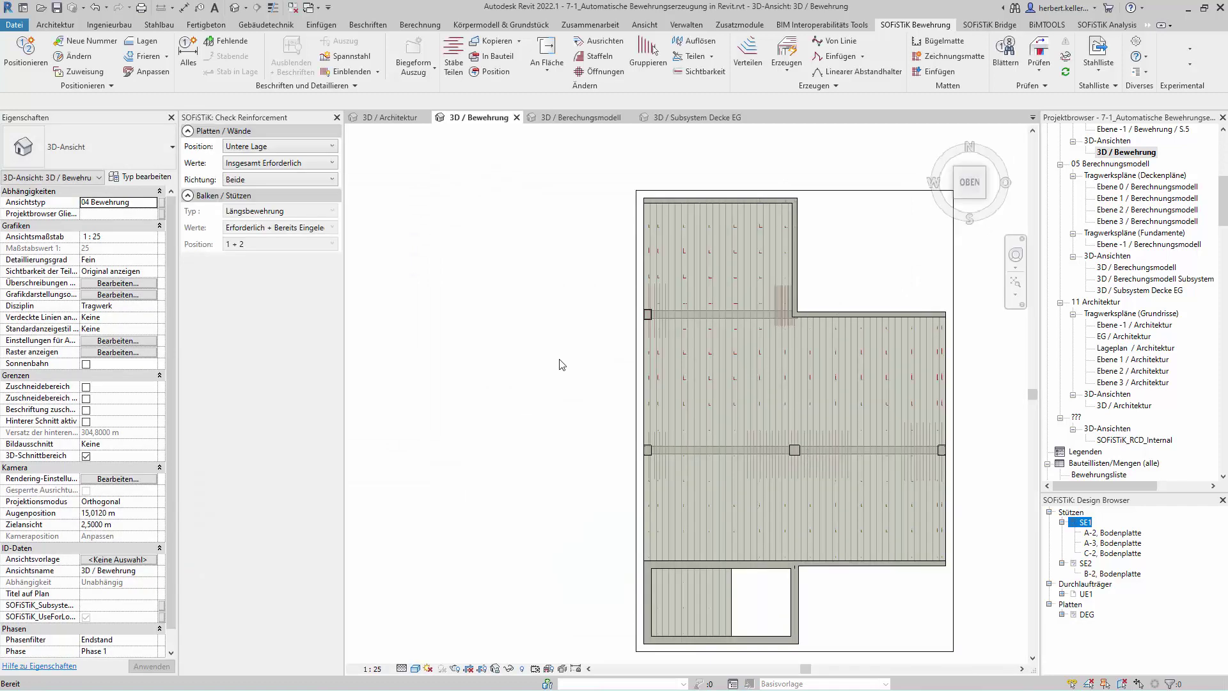
# Step: Zoom into the slab plan and show check results for the top layer
pyautogui.moveTo(592, 351); pyautogui.dragTo(418, 360, button='middle')
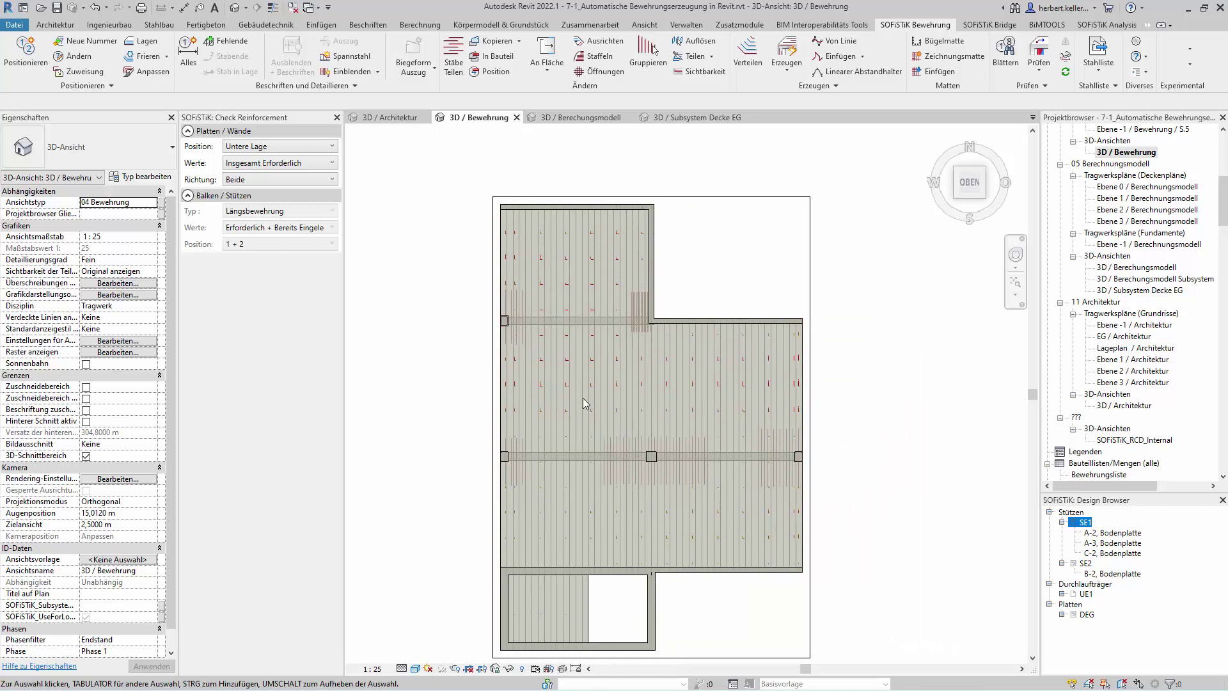
pyautogui.scroll(2, 513, 432)
pyautogui.scroll(2, 504, 388)
pyautogui.scroll(1, 546, 349)
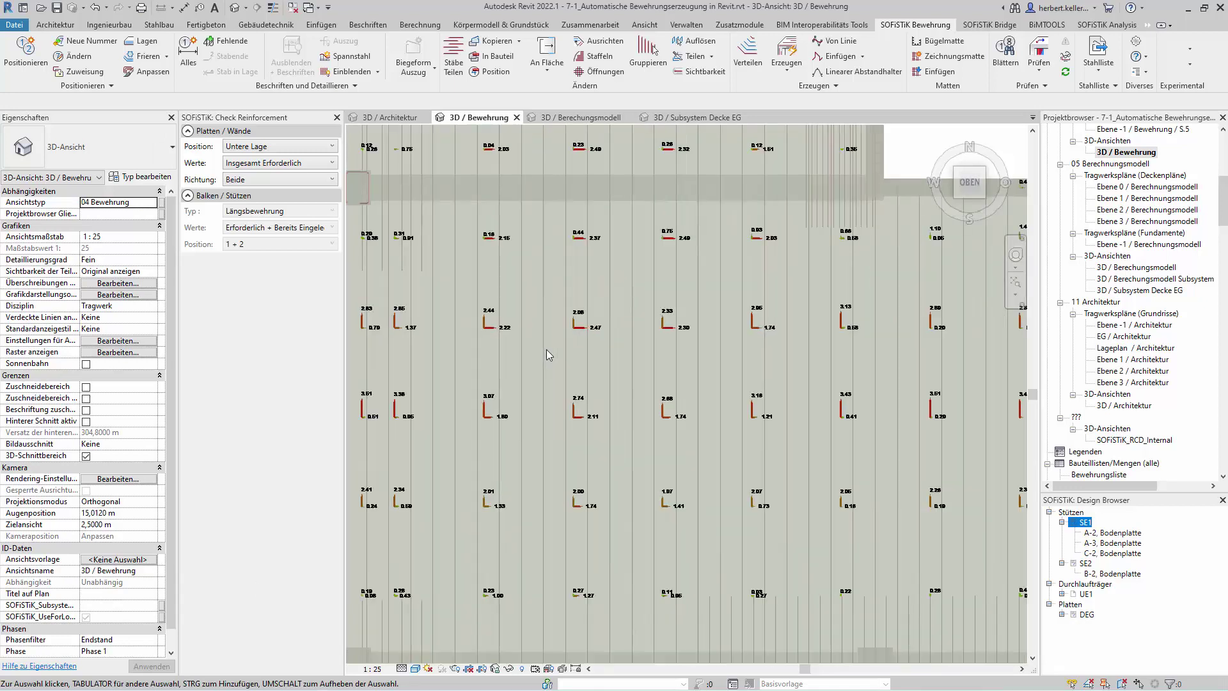
pyautogui.scroll(2, 546, 349)
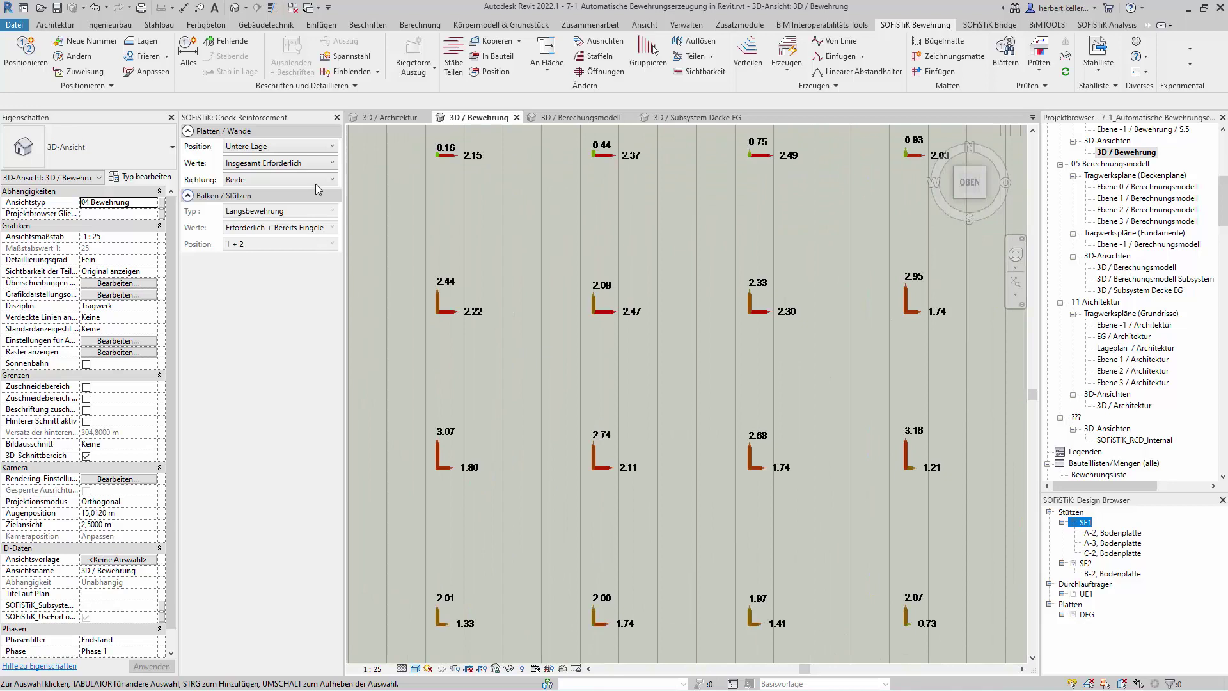
pyautogui.click(332, 146)
pyautogui.click(295, 174)
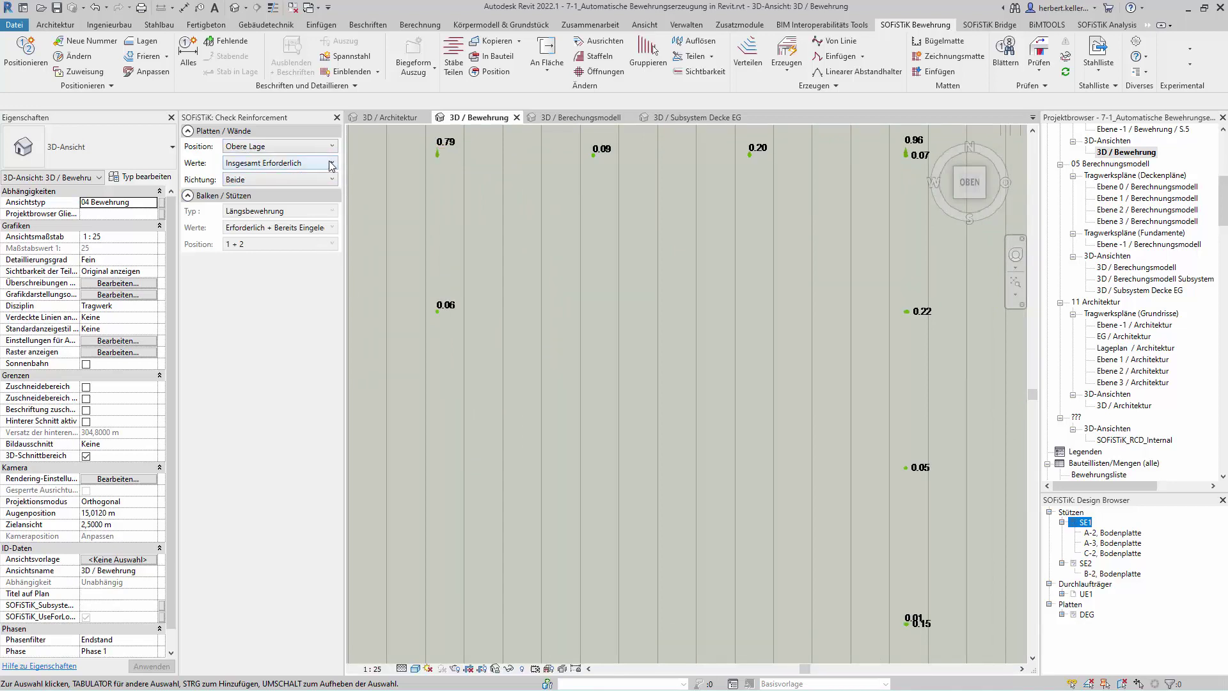
# Step: Show placed main-direction steel only, reading 3.14 in the field and 5.15 along the column strip
pyautogui.click(332, 163)
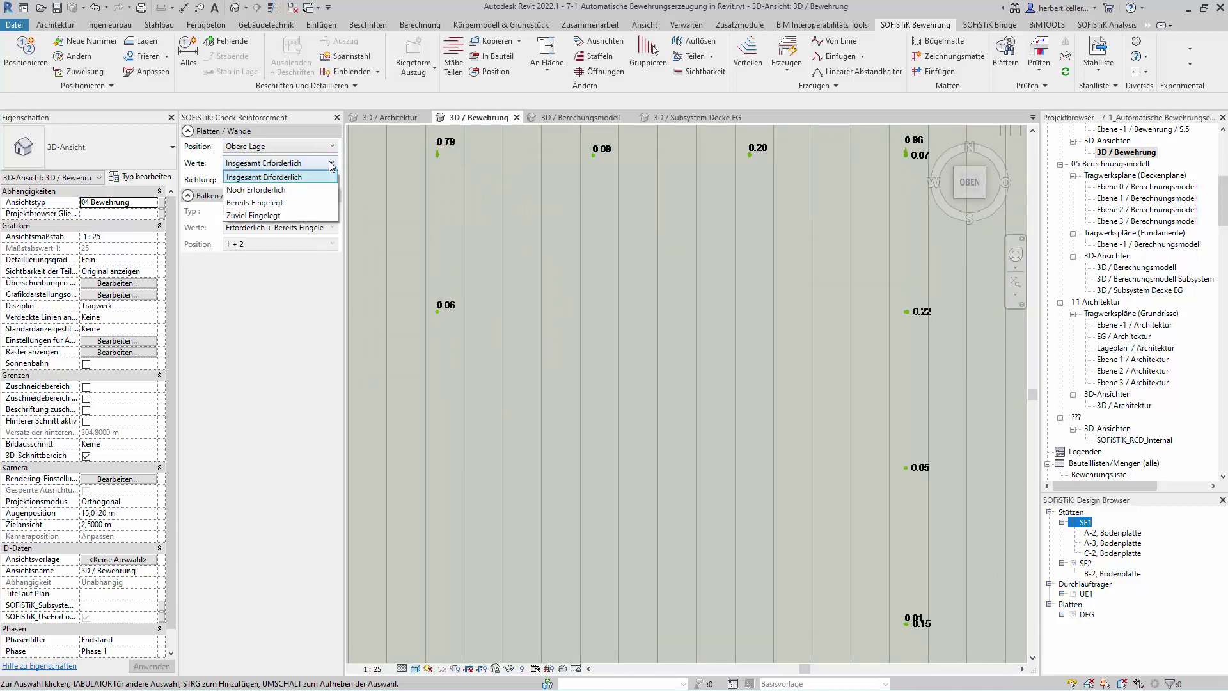
pyautogui.click(275, 202)
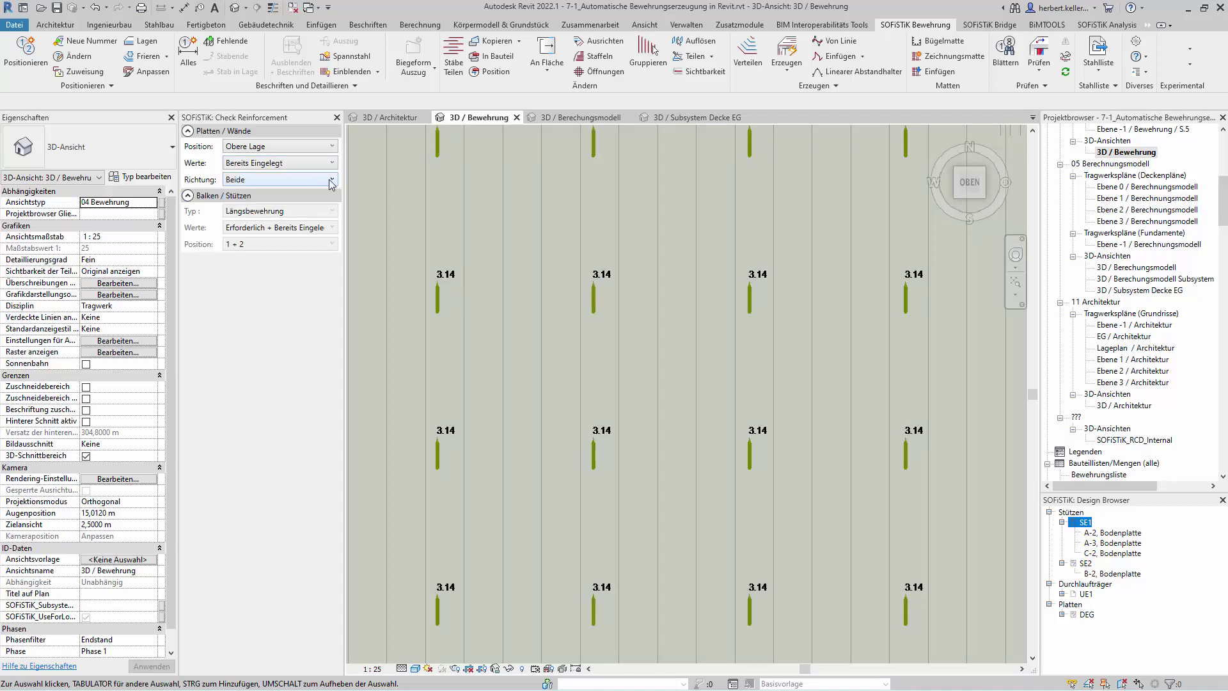
pyautogui.click(332, 180)
pyautogui.click(299, 205)
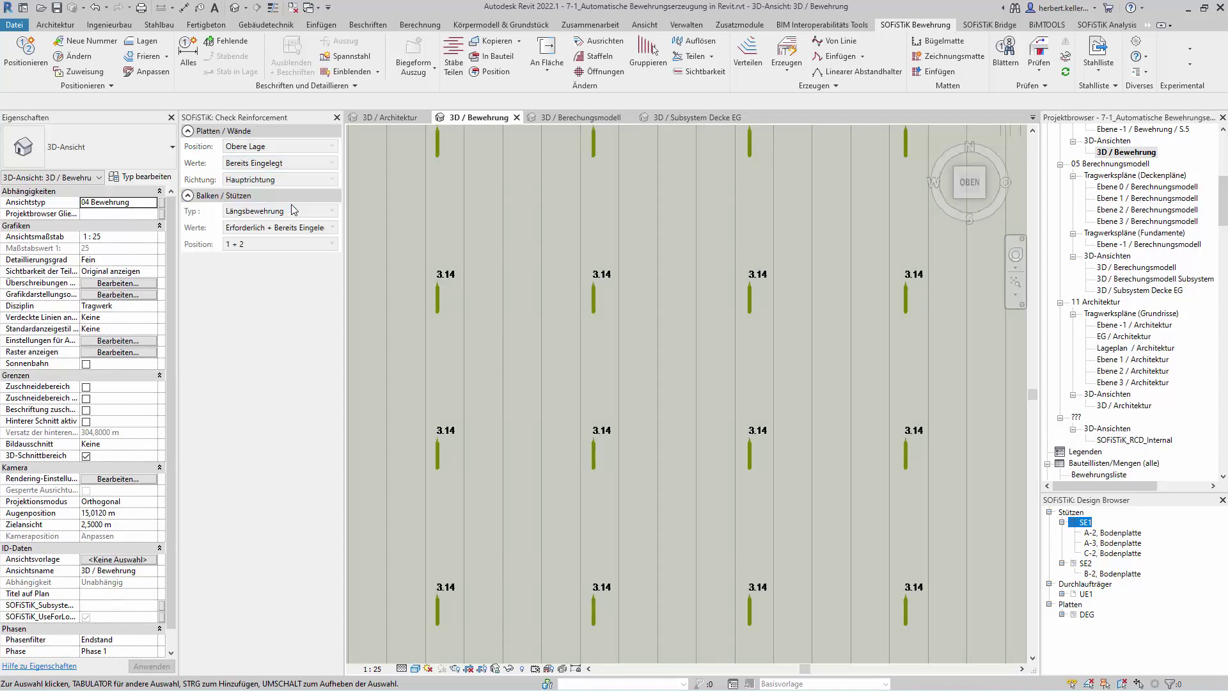
pyautogui.scroll(-3, 553, 325)
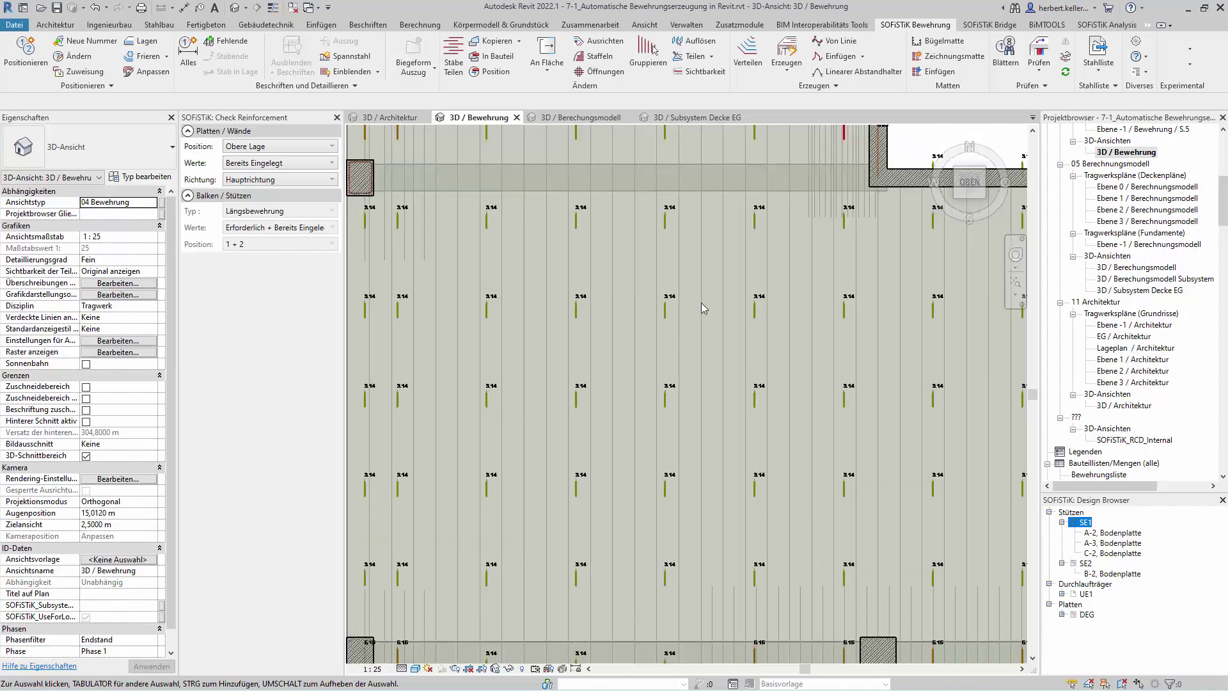
pyautogui.scroll(2, 657, 310)
pyautogui.scroll(-2, 664, 313)
pyautogui.scroll(-2, 663, 313)
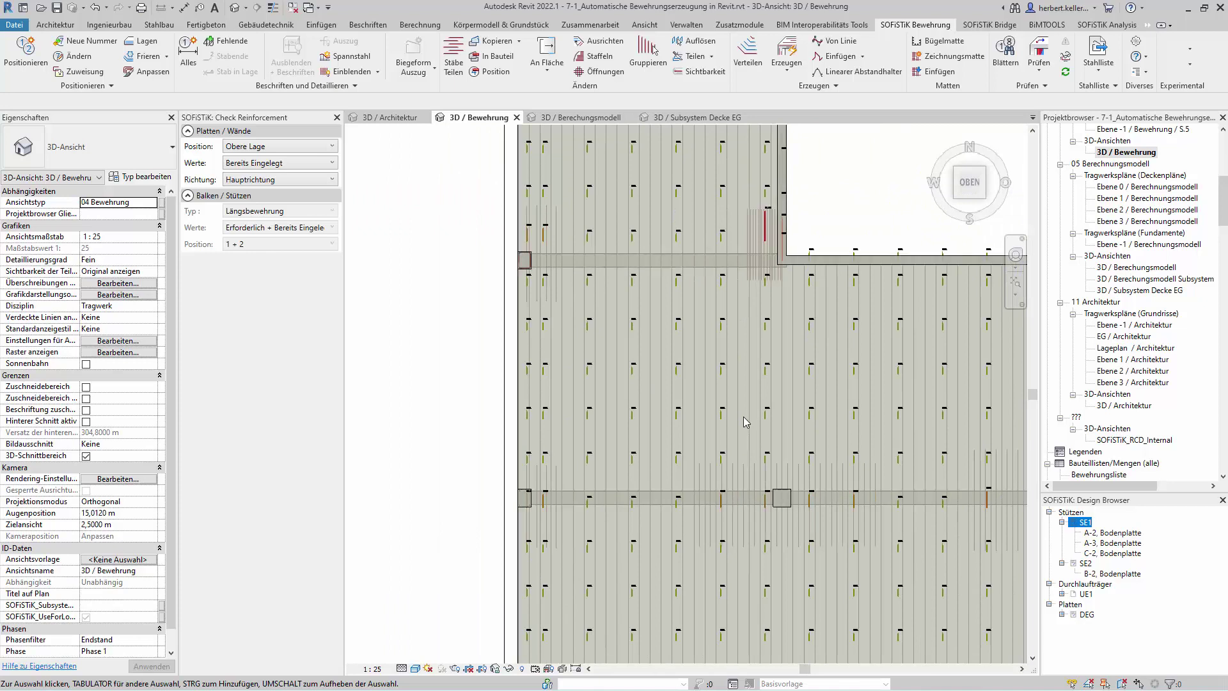
pyautogui.scroll(-1, 745, 383)
pyautogui.moveTo(666, 376); pyautogui.dragTo(642, 360, button='middle')
pyautogui.scroll(3, 706, 420)
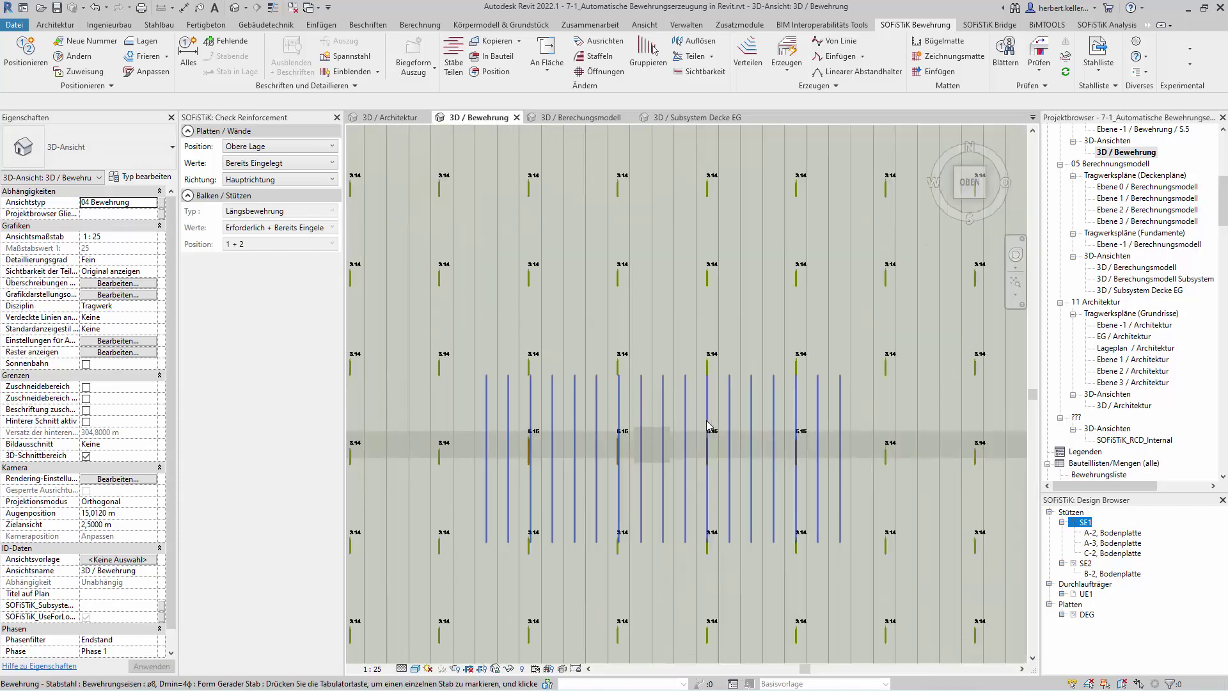
pyautogui.scroll(2, 713, 446)
pyautogui.scroll(2, 696, 419)
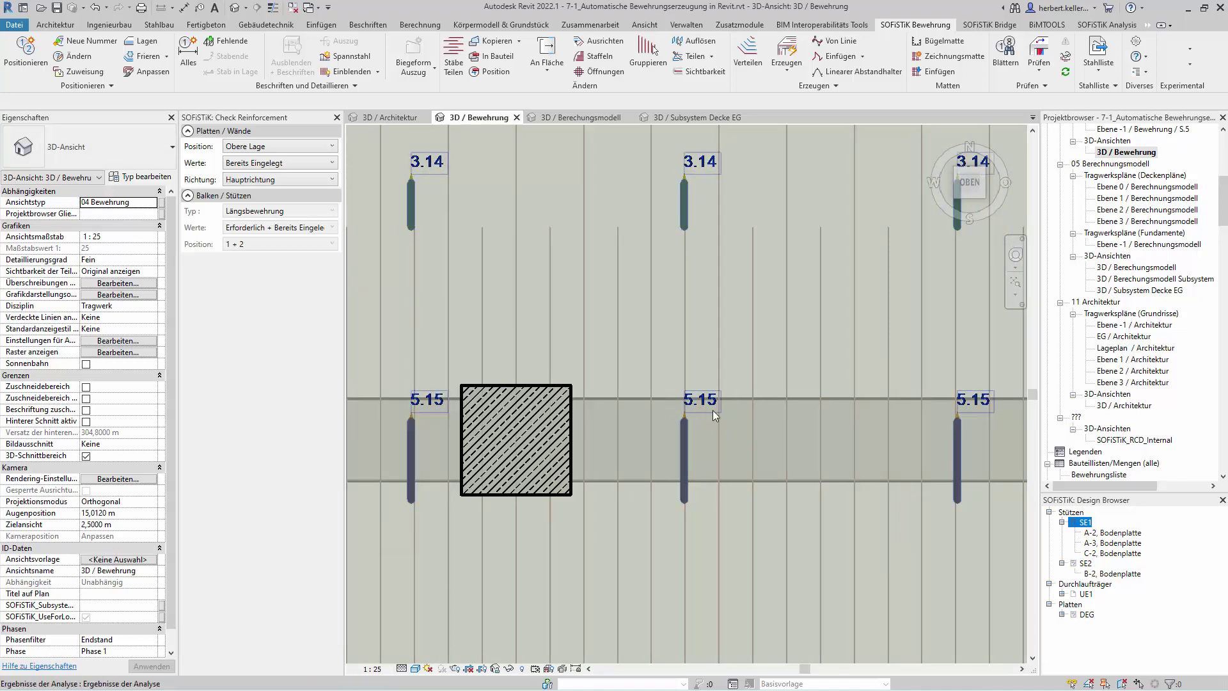
pyautogui.scroll(-4, 712, 410)
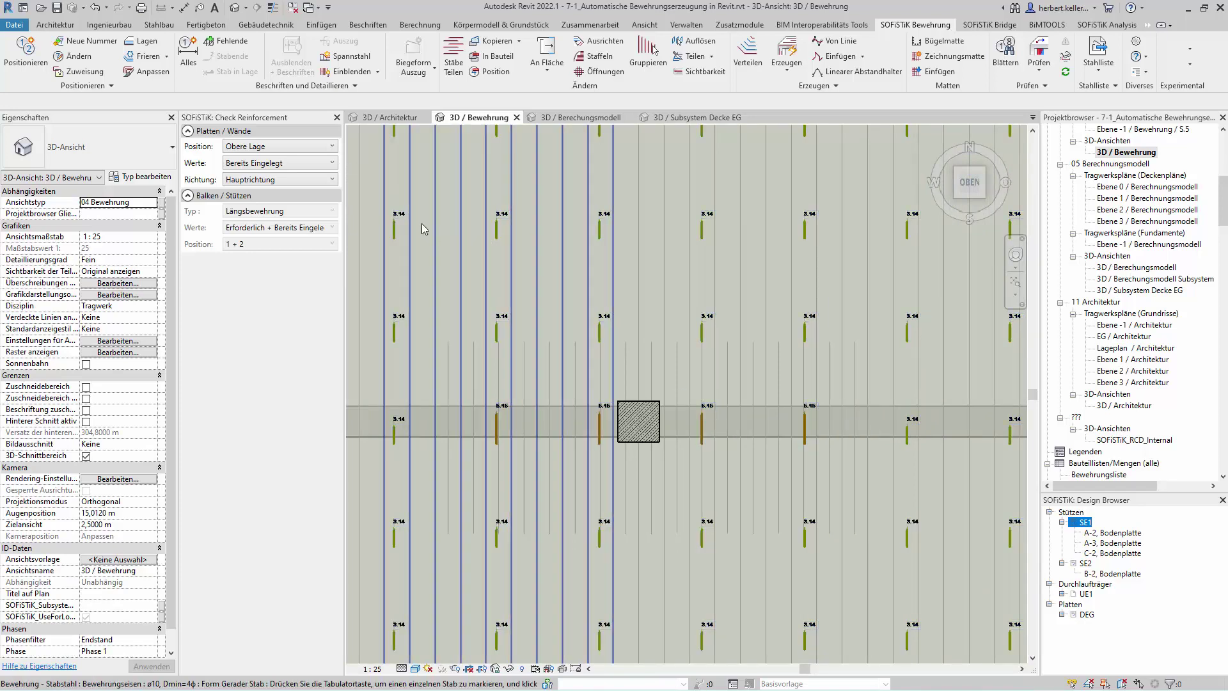
# Step: Switch the overlay values to Noch Erforderlich to show still-required top steel
pyautogui.click(333, 164)
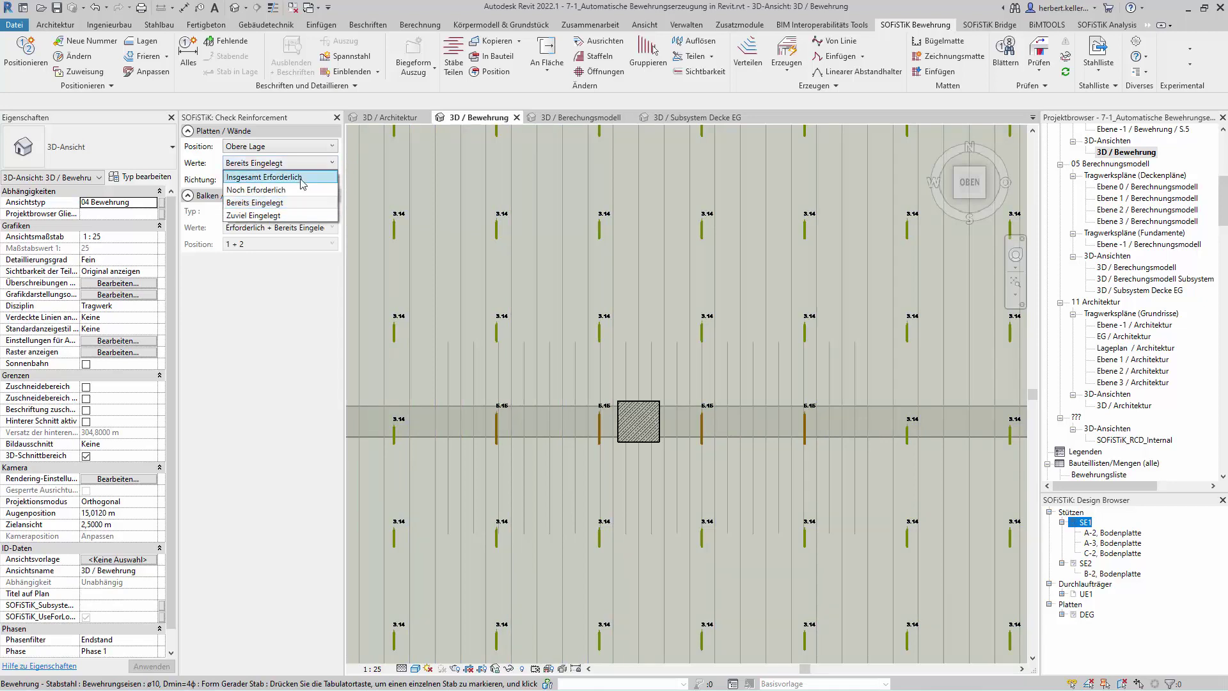
pyautogui.click(294, 191)
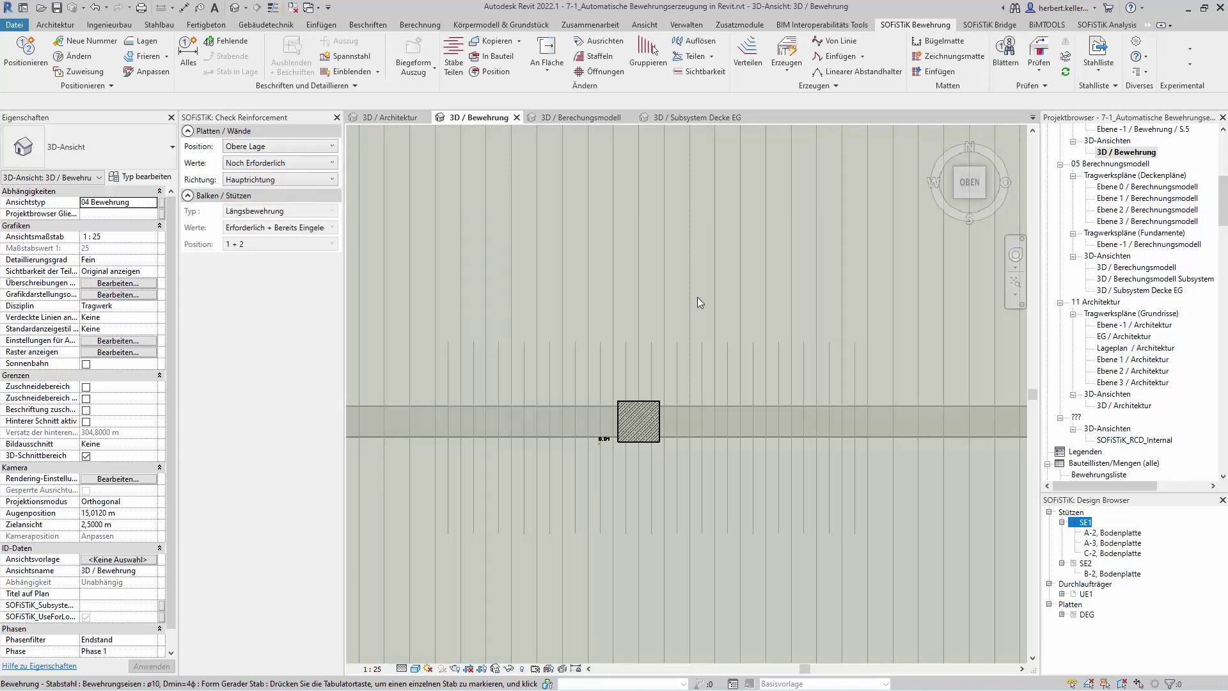
pyautogui.scroll(-2, 697, 297)
pyautogui.scroll(-2, 697, 297)
pyautogui.scroll(-1, 697, 297)
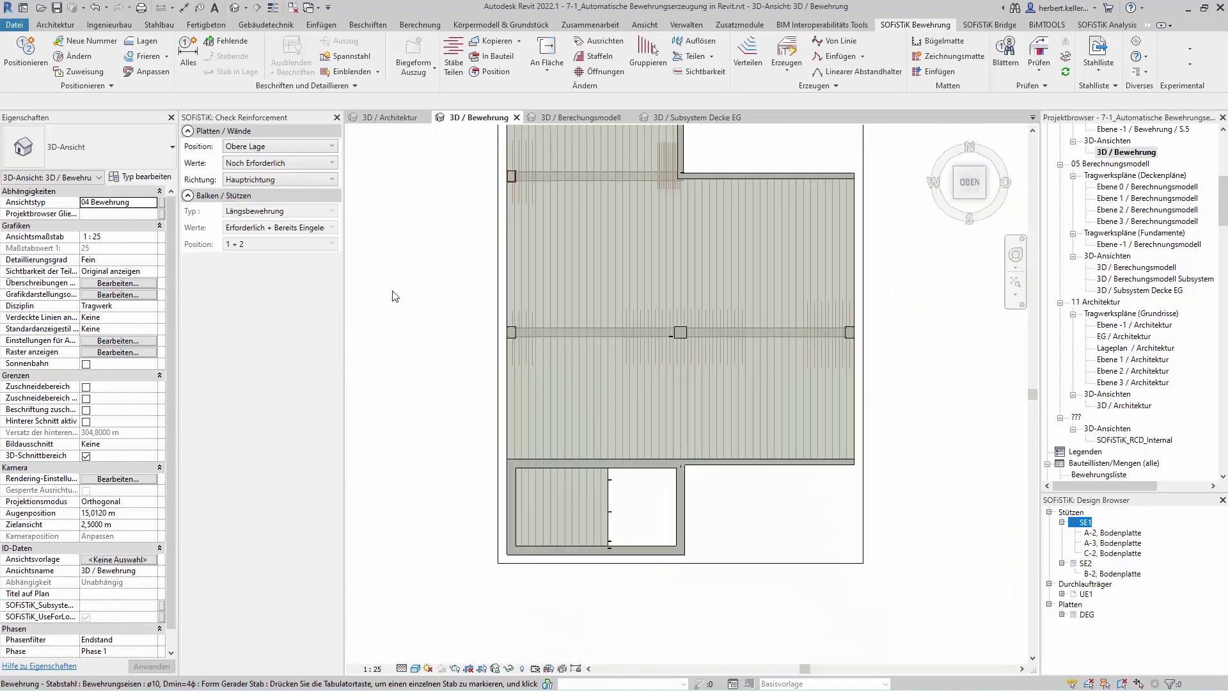
pyautogui.moveTo(458, 305); pyautogui.dragTo(434, 335, button='middle')
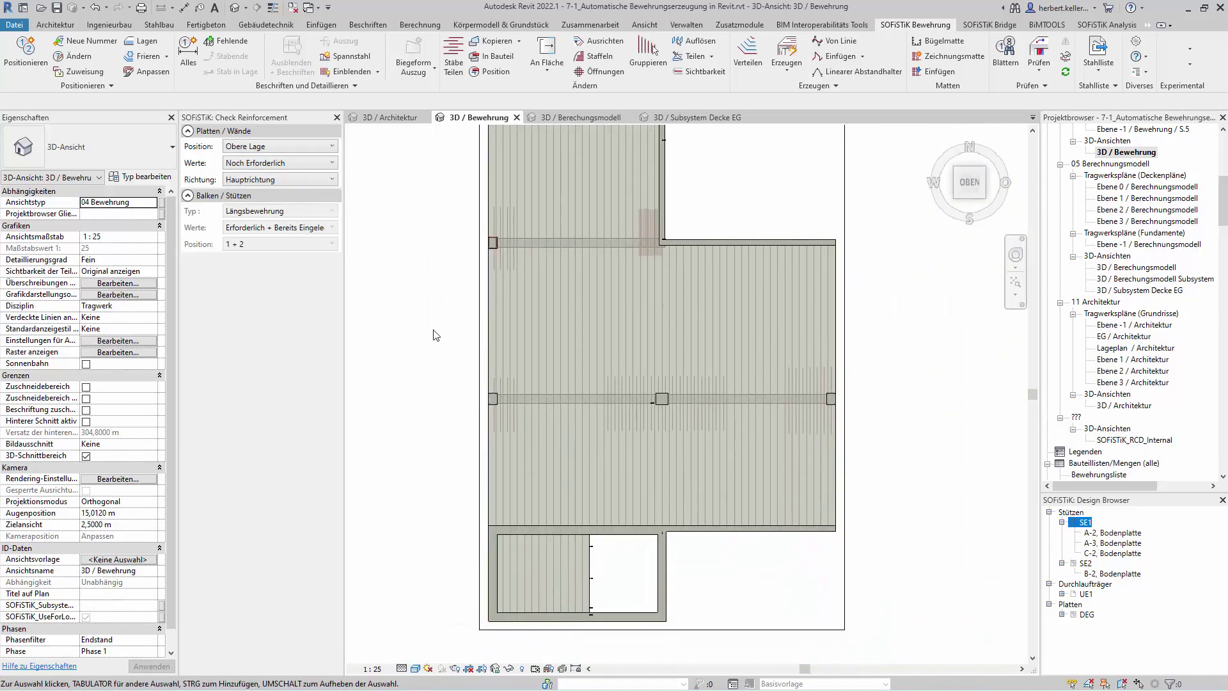
pyautogui.scroll(2, 657, 136)
pyautogui.scroll(1, 672, 147)
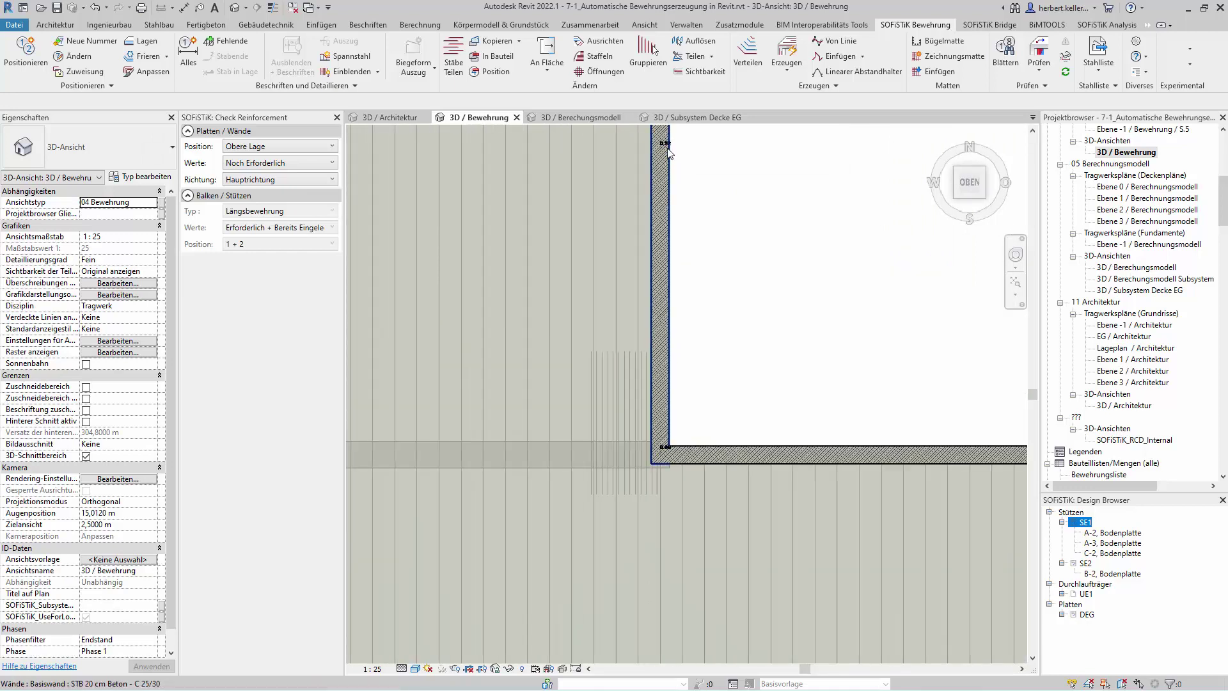
pyautogui.scroll(-1, 717, 171)
pyautogui.scroll(-1, 717, 171)
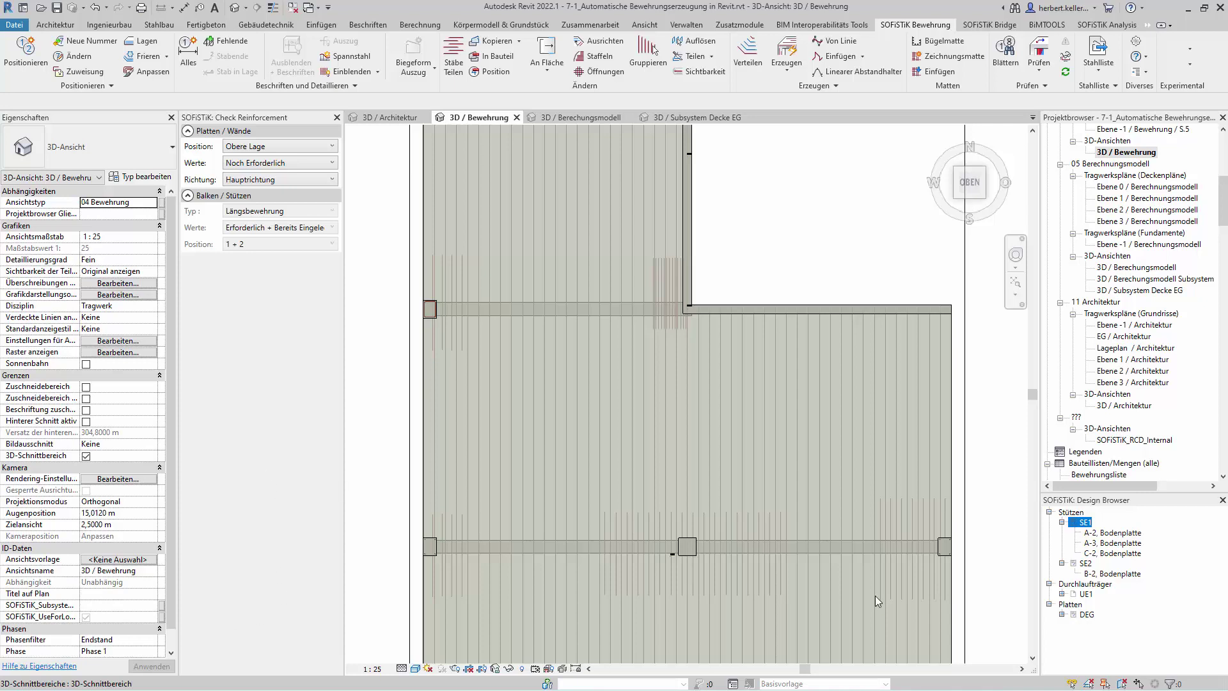
pyautogui.scroll(2, 726, 578)
pyautogui.scroll(2, 690, 582)
pyautogui.scroll(1, 682, 569)
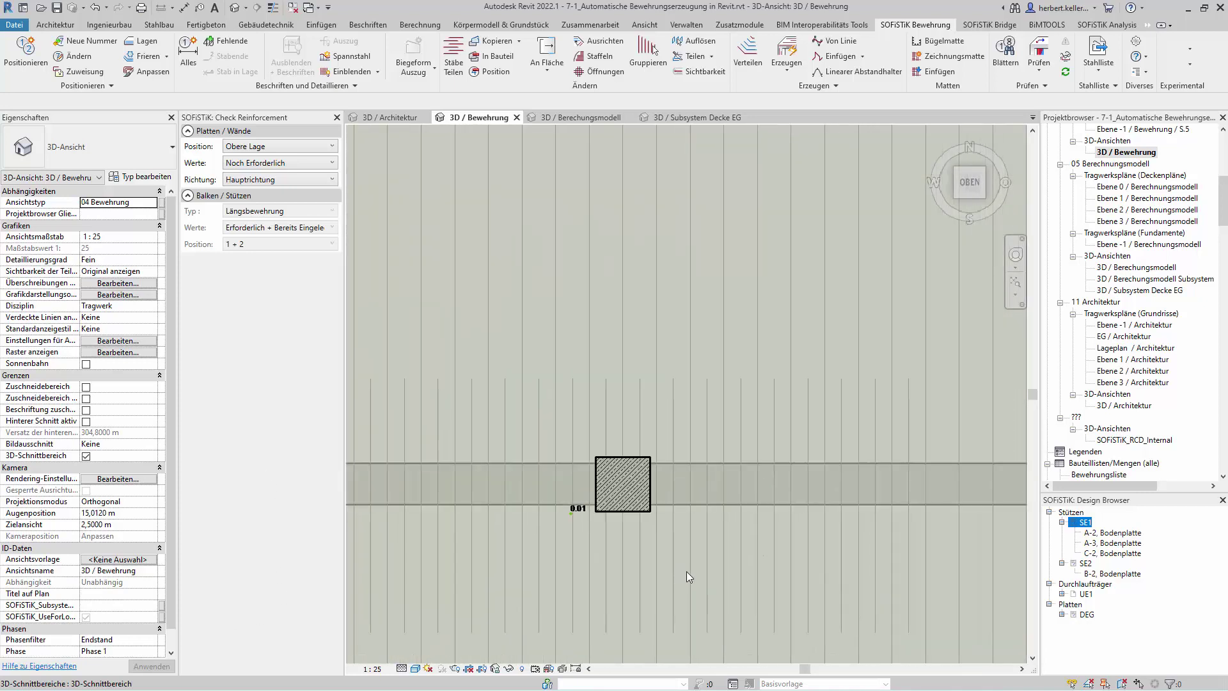
# Step: Trial-shorten the rebar set above the column to the beam, then undo it
pyautogui.moveTo(704, 563); pyautogui.dragTo(767, 483, button='middle')
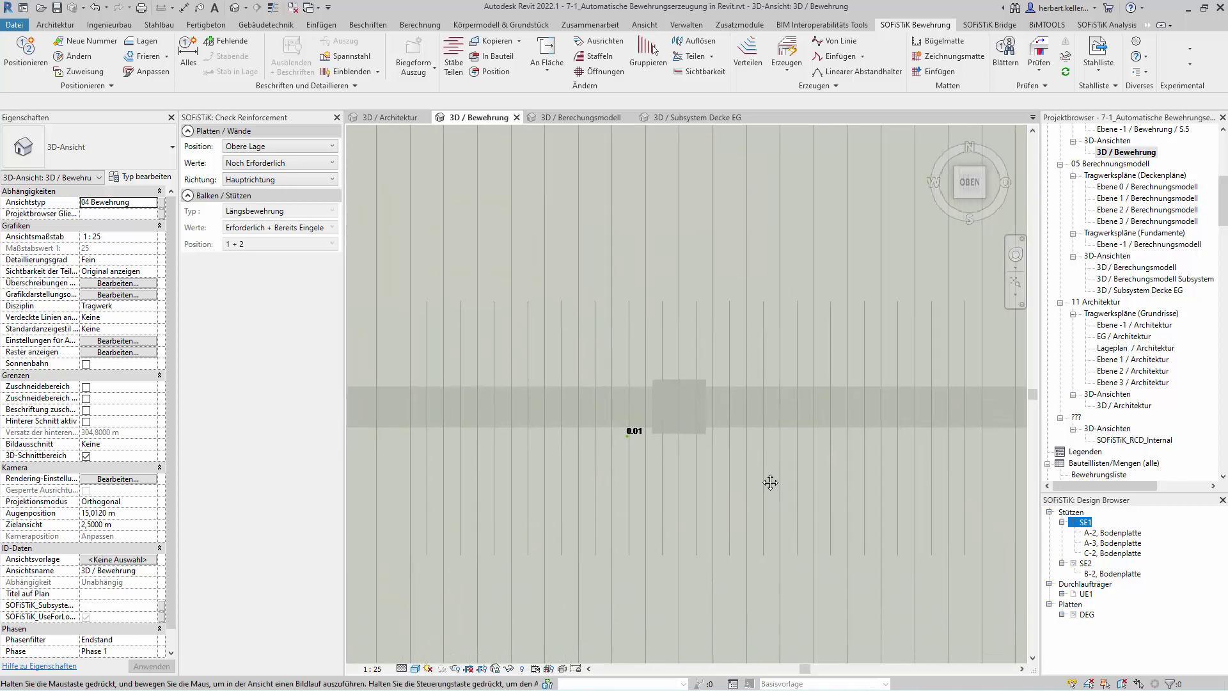
pyautogui.click(741, 335)
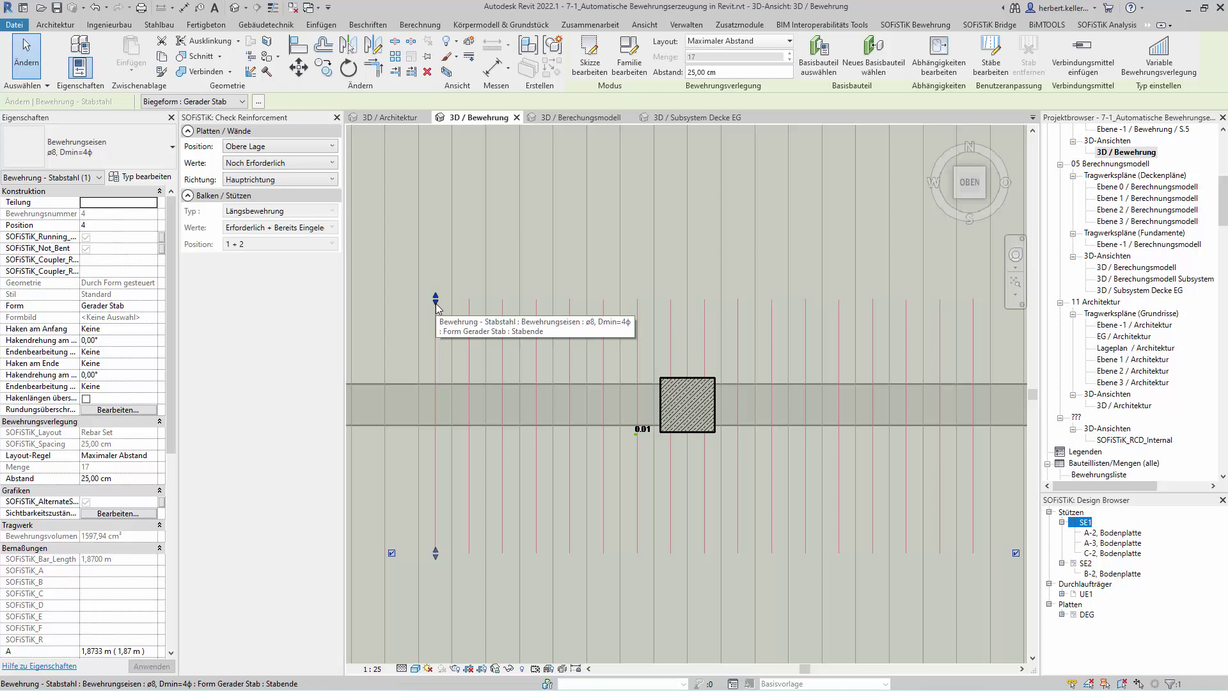
pyautogui.moveTo(438, 307); pyautogui.dragTo(435, 449)
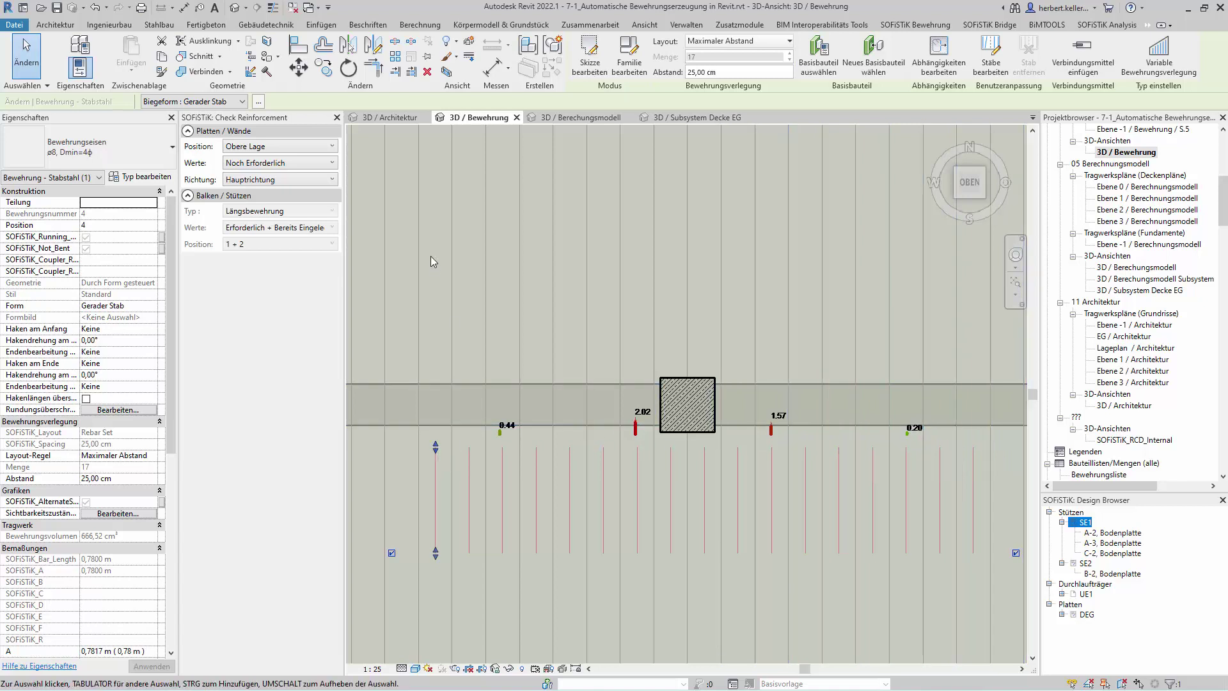
pyautogui.click(96, 8)
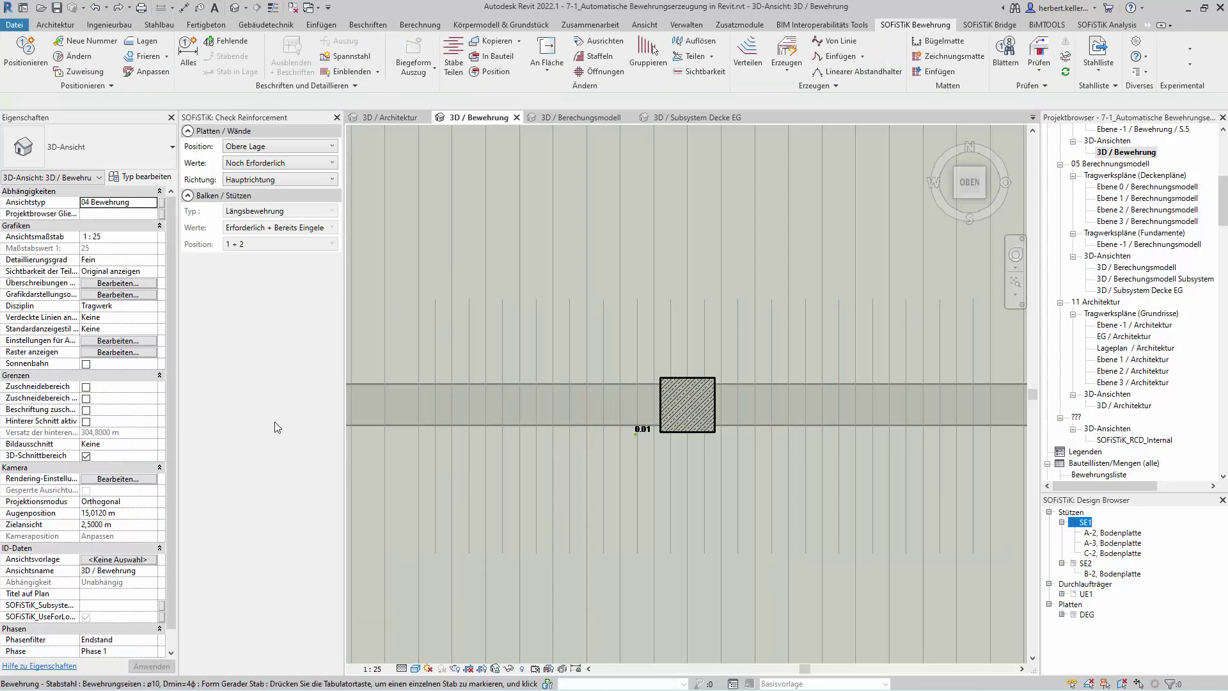
# Step: Close the Check Reinforcement palette and frame the whole reinforced Decke EG slab in 3D
pyautogui.click(337, 118)
pyautogui.scroll(-2, 608, 247)
pyautogui.scroll(-2, 608, 247)
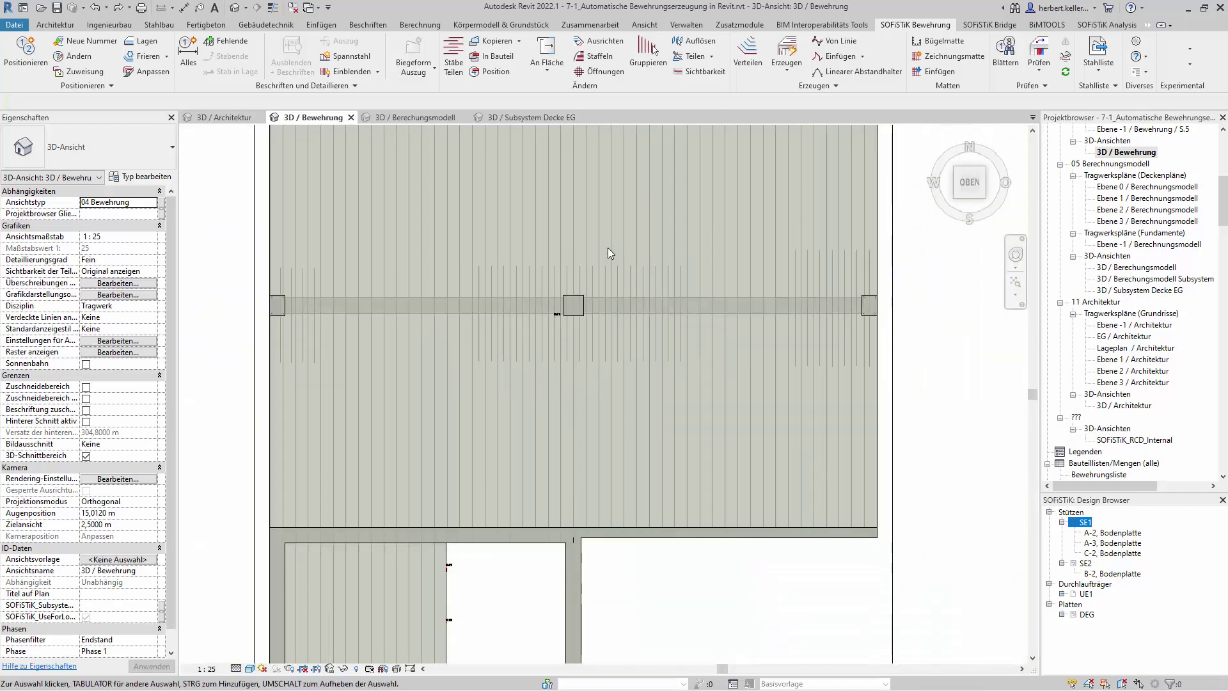
pyautogui.scroll(-1, 608, 247)
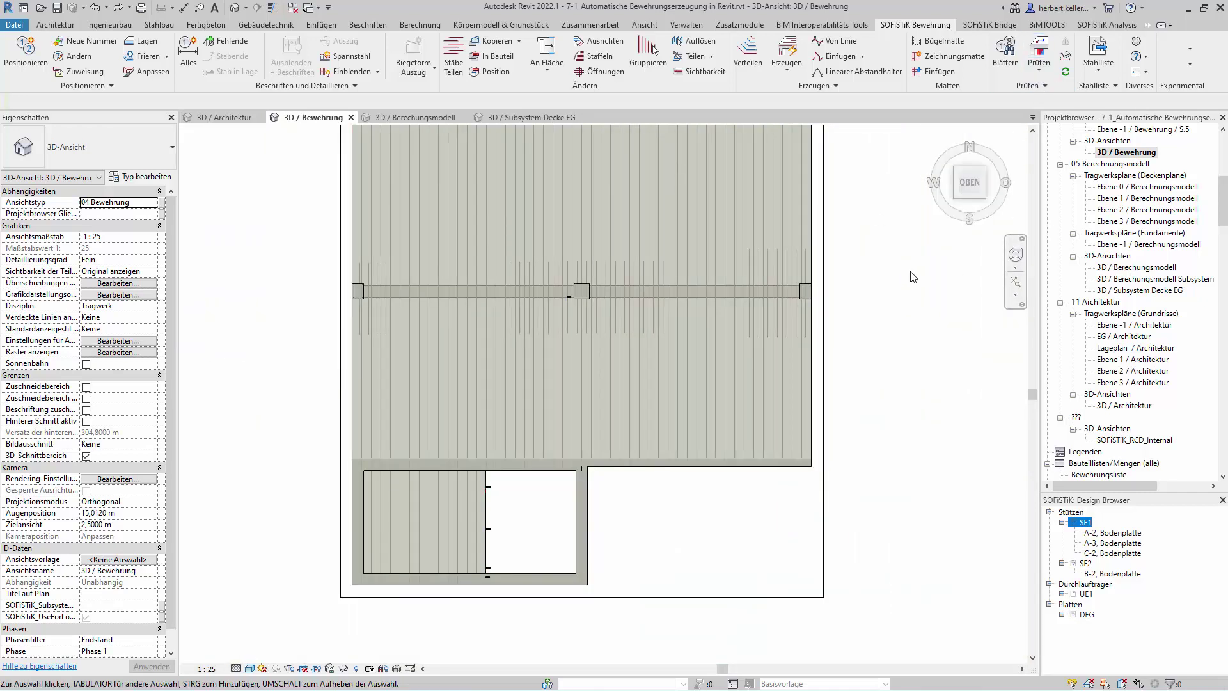
pyautogui.scroll(-1, 883, 251)
pyautogui.moveTo(883, 251); pyautogui.dragTo(817, 343, button='middle')
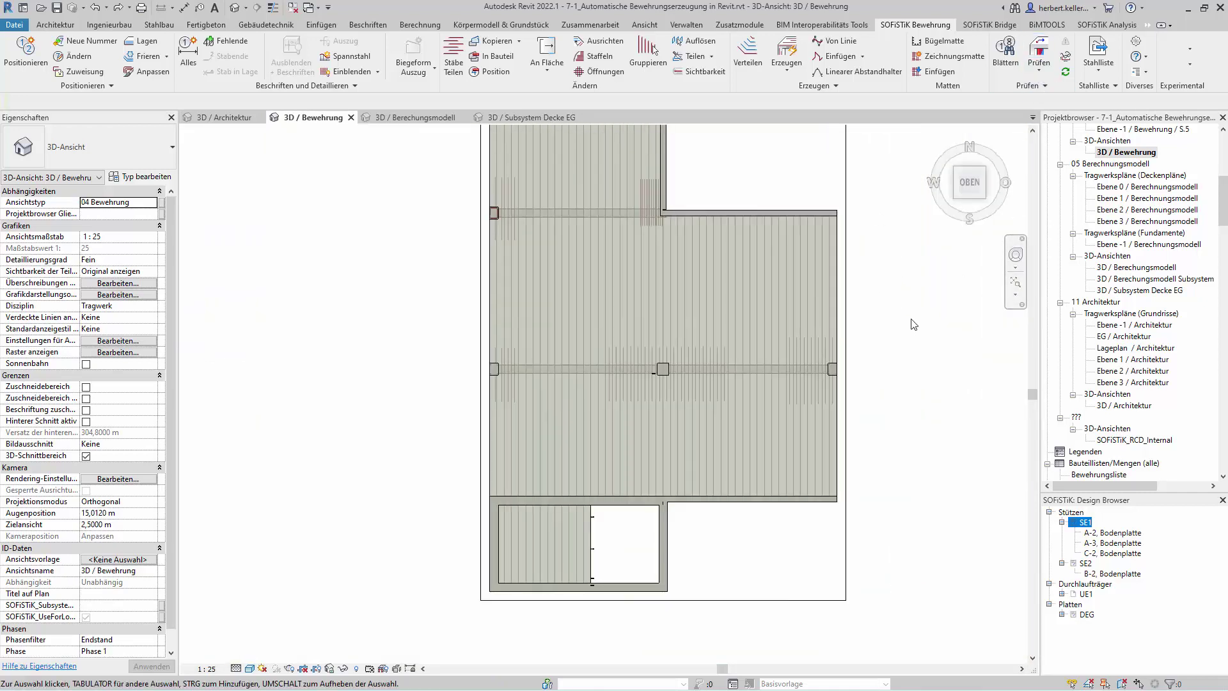
pyautogui.moveTo(913, 324); pyautogui.dragTo(882, 356, button='middle')
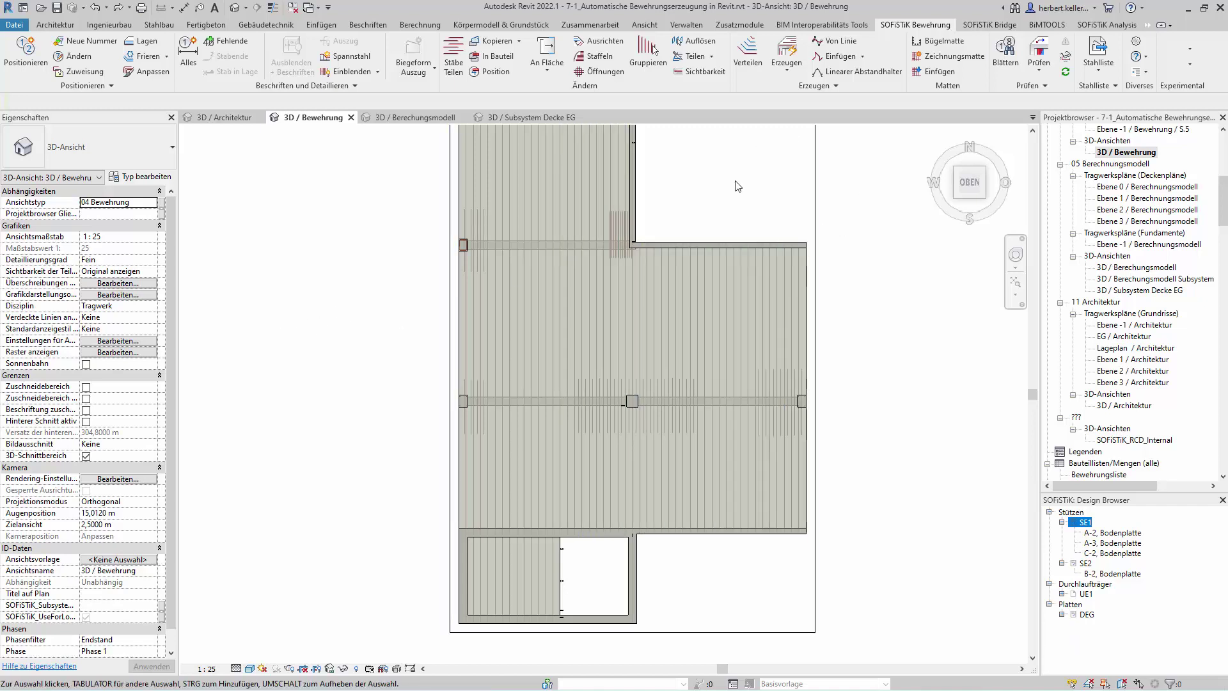
pyautogui.press('v')
pyautogui.press('g')
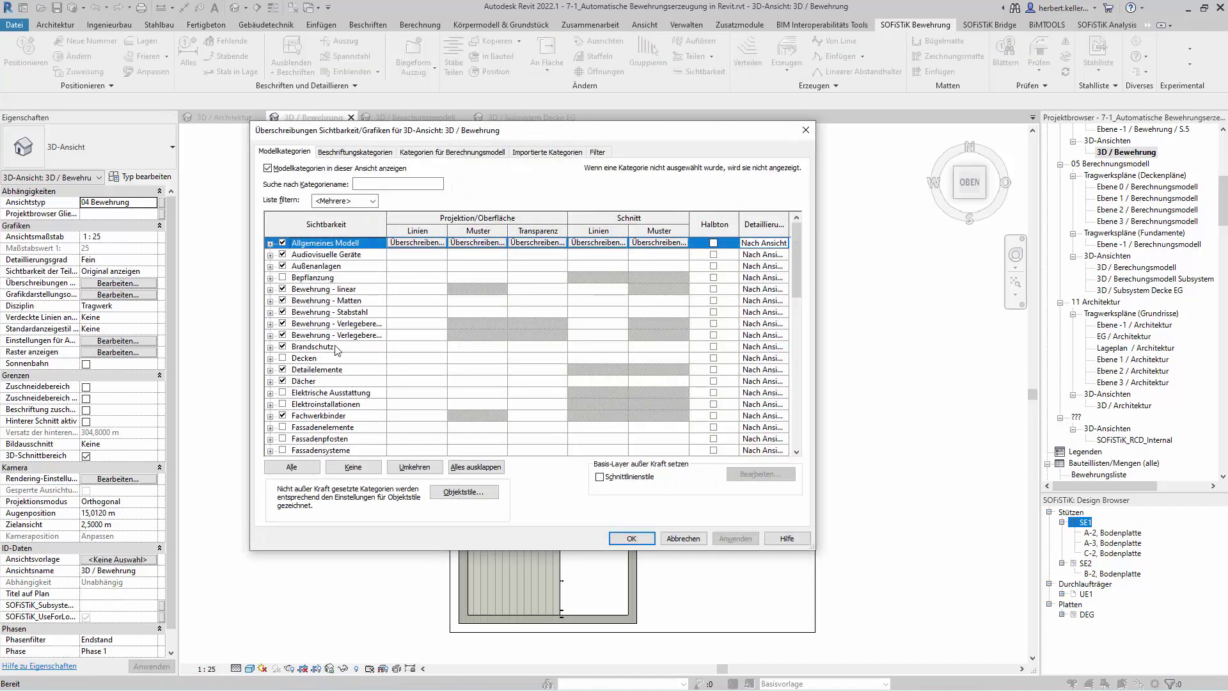
pyautogui.scroll(-3, 337, 362)
pyautogui.scroll(-3, 337, 364)
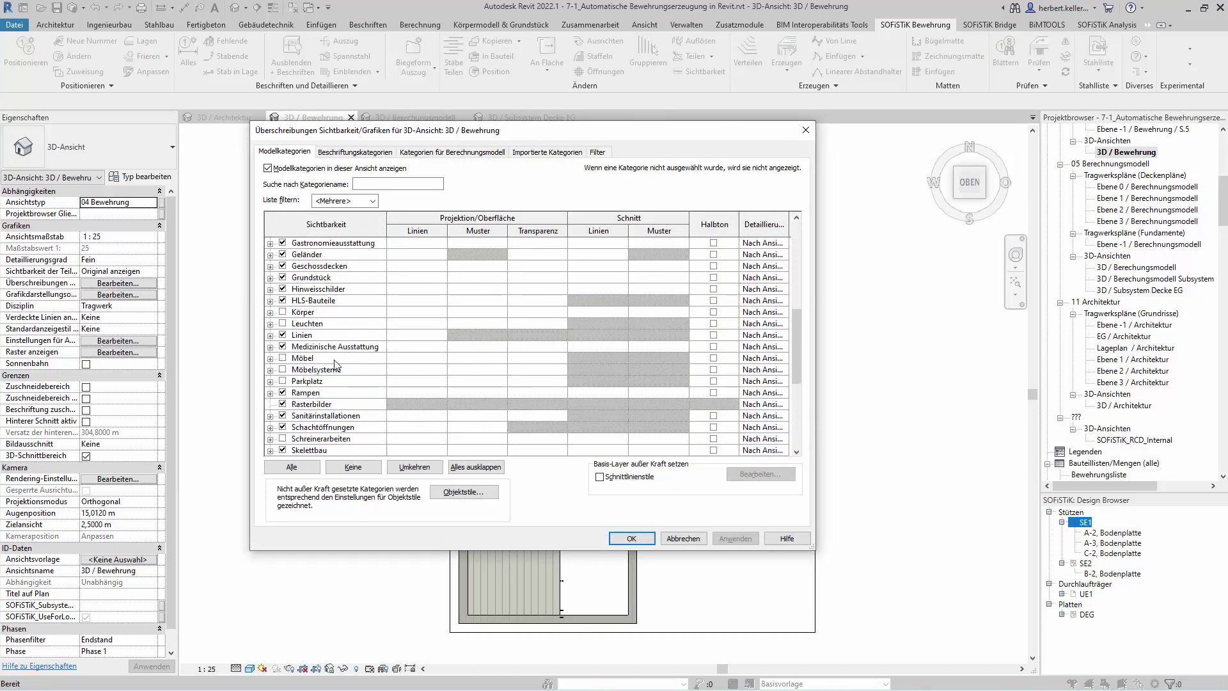
pyautogui.click(271, 336)
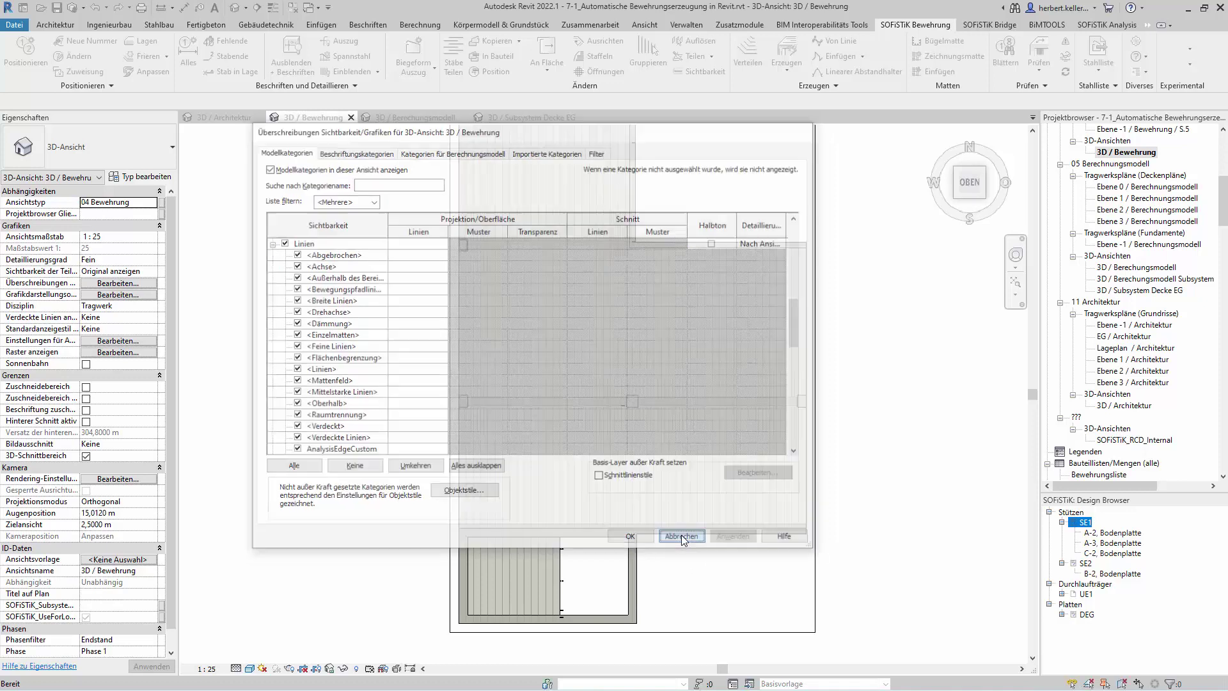
pyautogui.click(681, 537)
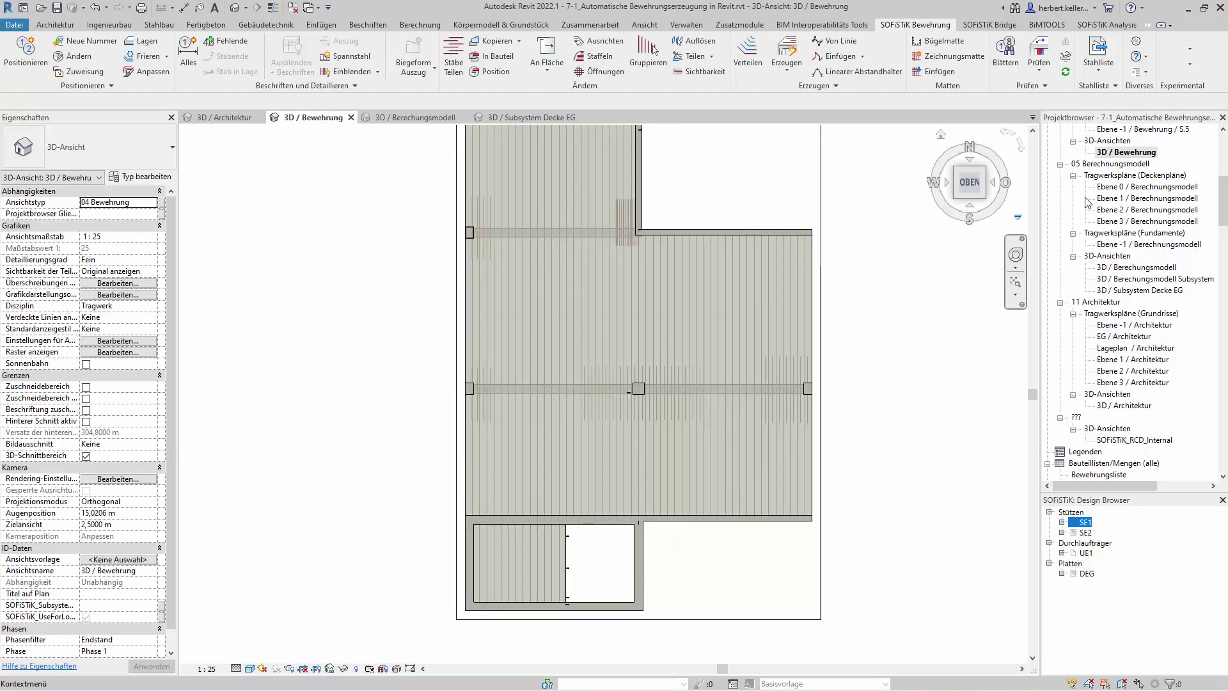
# Step: Open the Decke EG floor plan from the view list
pyautogui.click(1132, 152)
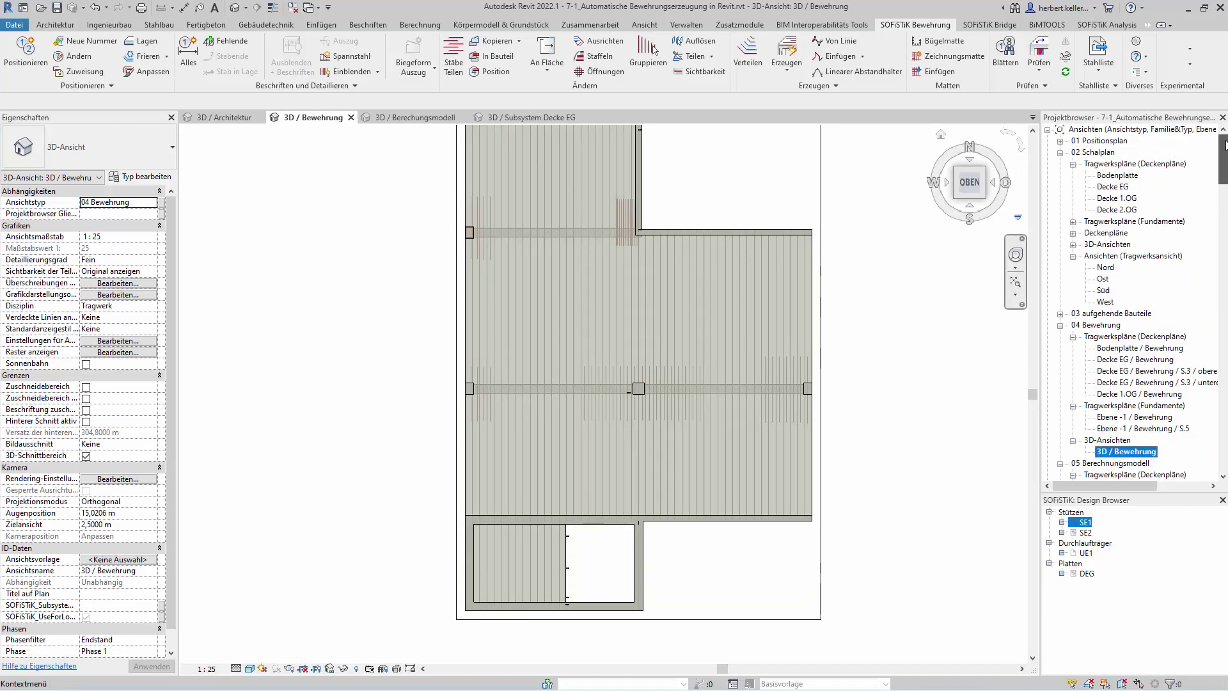
pyautogui.scroll(9, 1137, 150)
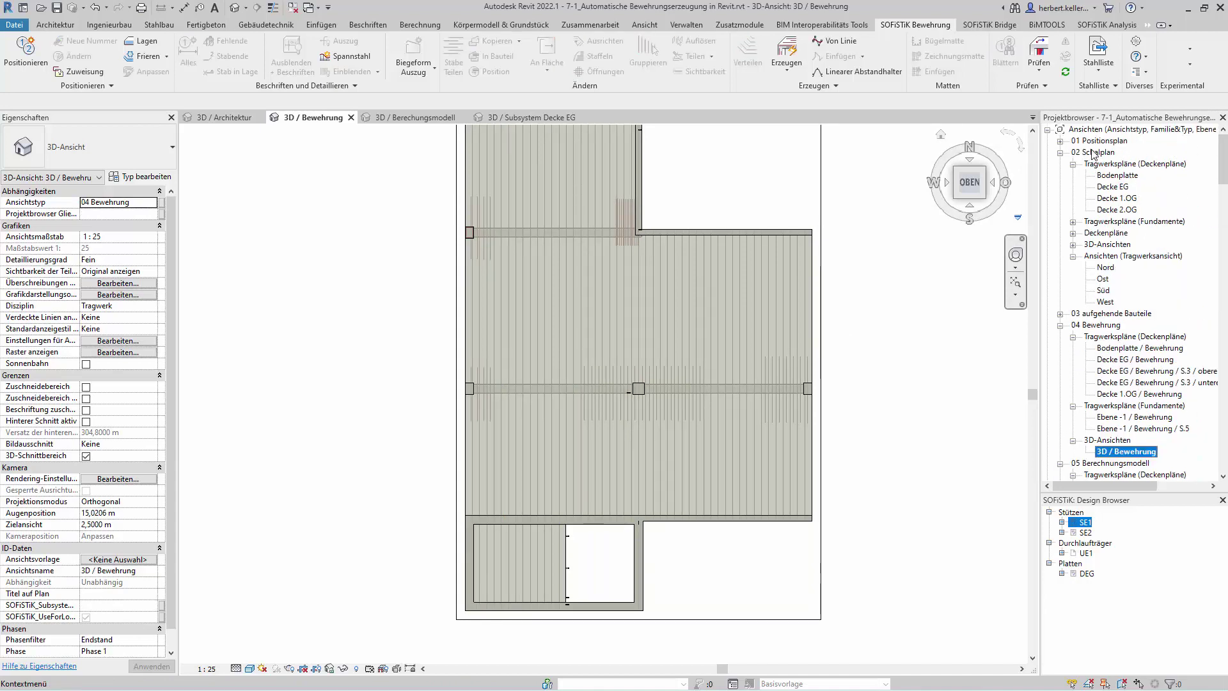
pyautogui.doubleClick(1113, 187)
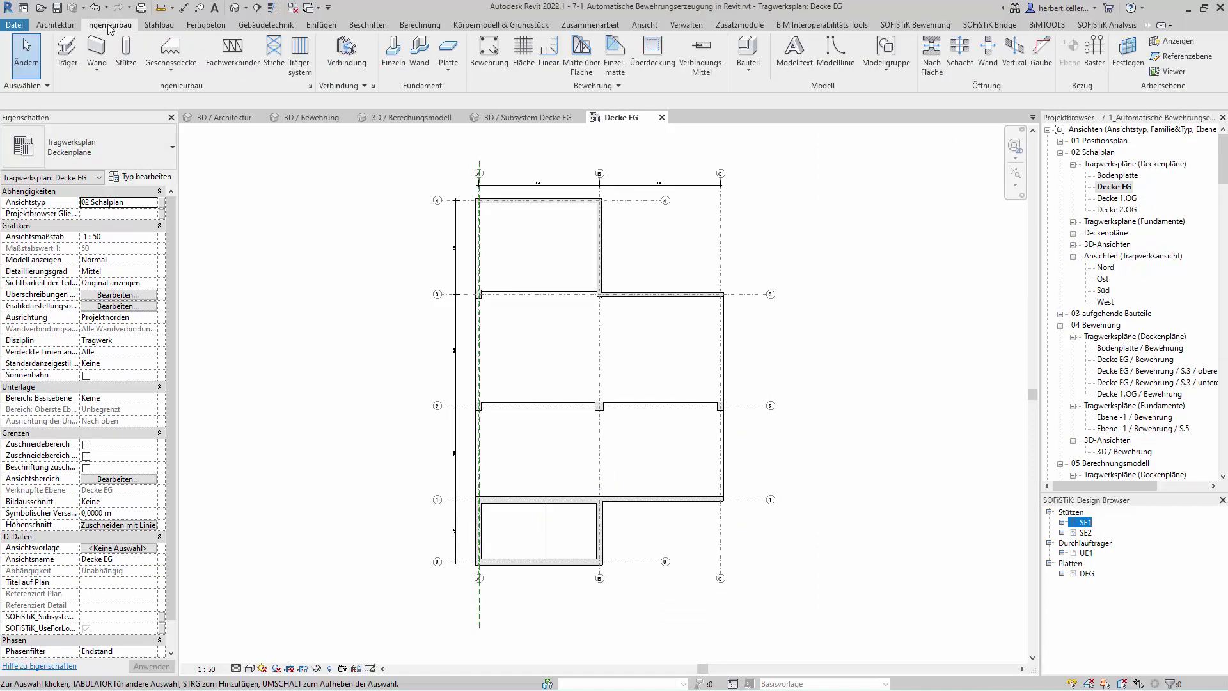
# Step: Draw a <Linien> model line along grid line 2 across the slab, then exit
pyautogui.click(842, 54)
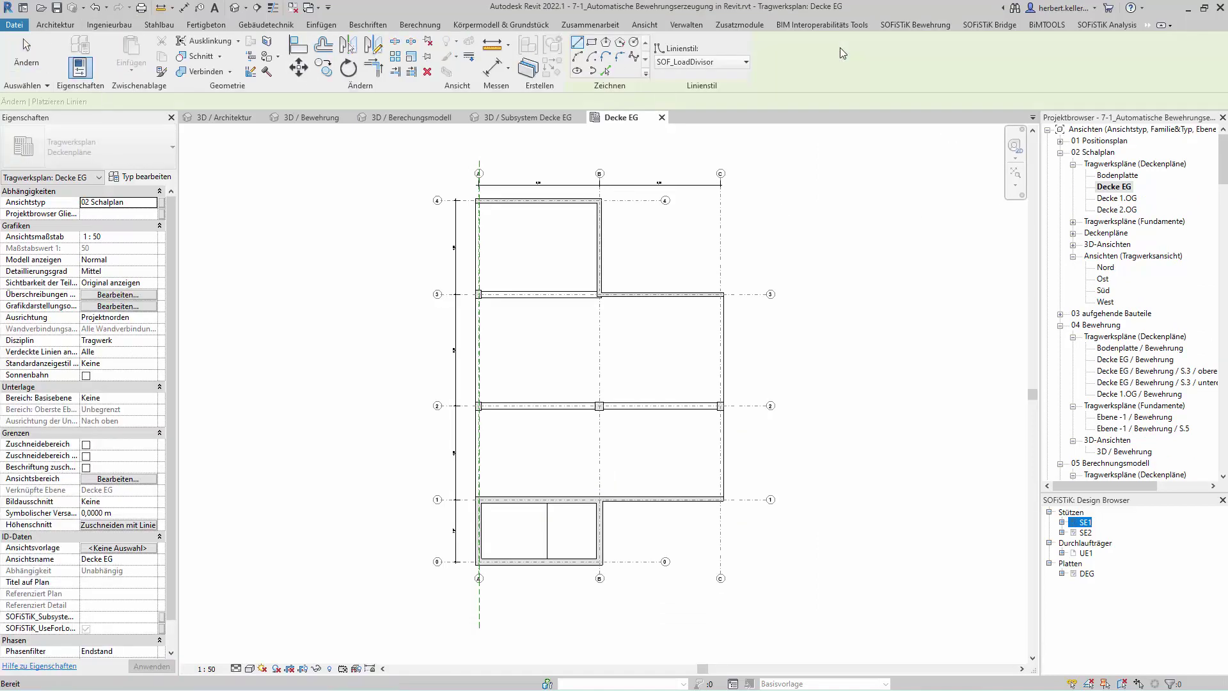
pyautogui.click(746, 62)
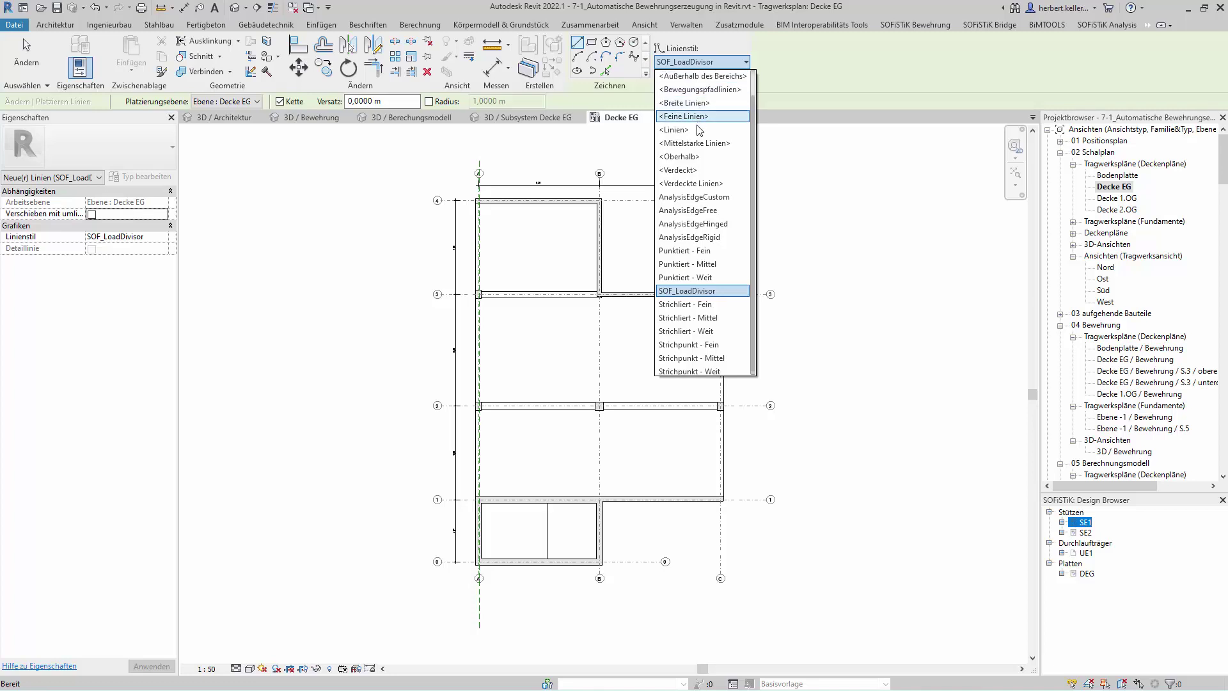
pyautogui.click(685, 126)
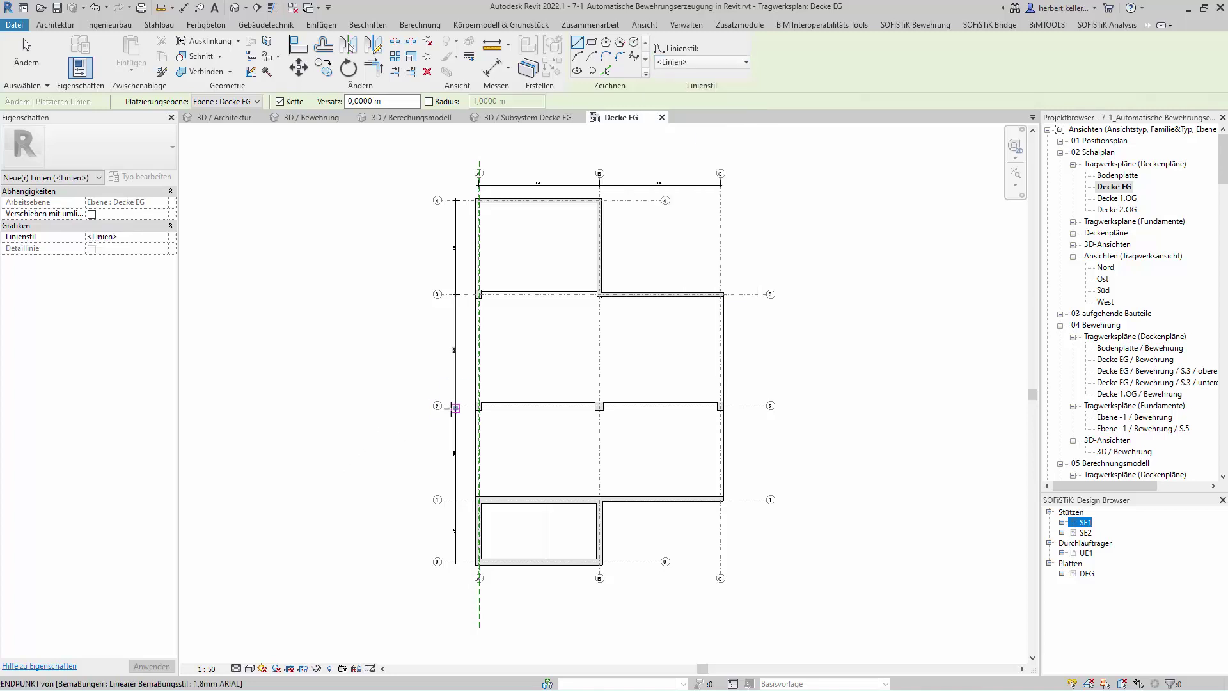
pyautogui.click(462, 403)
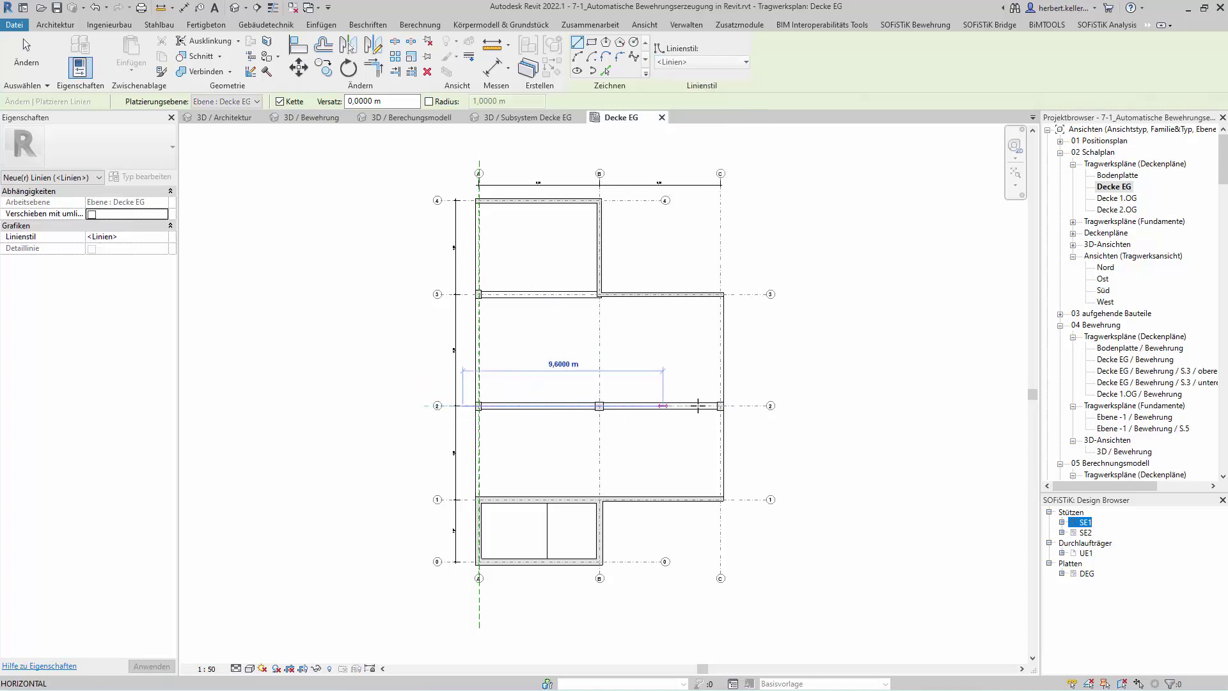
pyautogui.click(741, 405)
pyautogui.press('Escape')
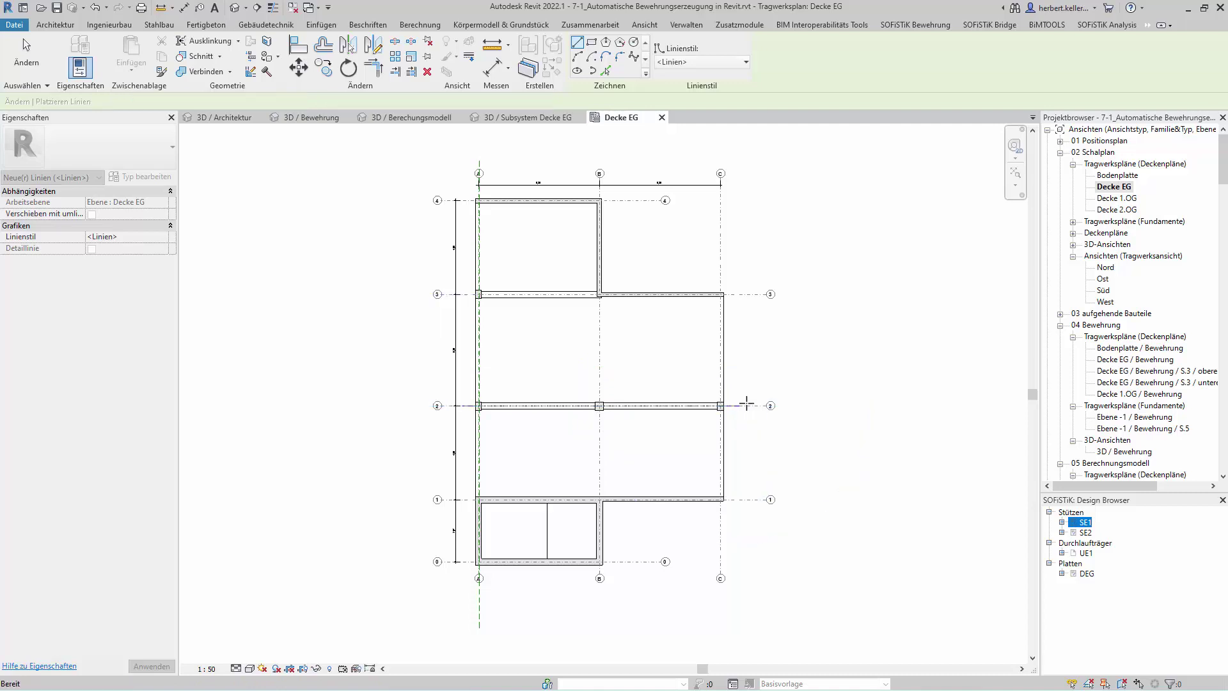
pyautogui.press('Escape')
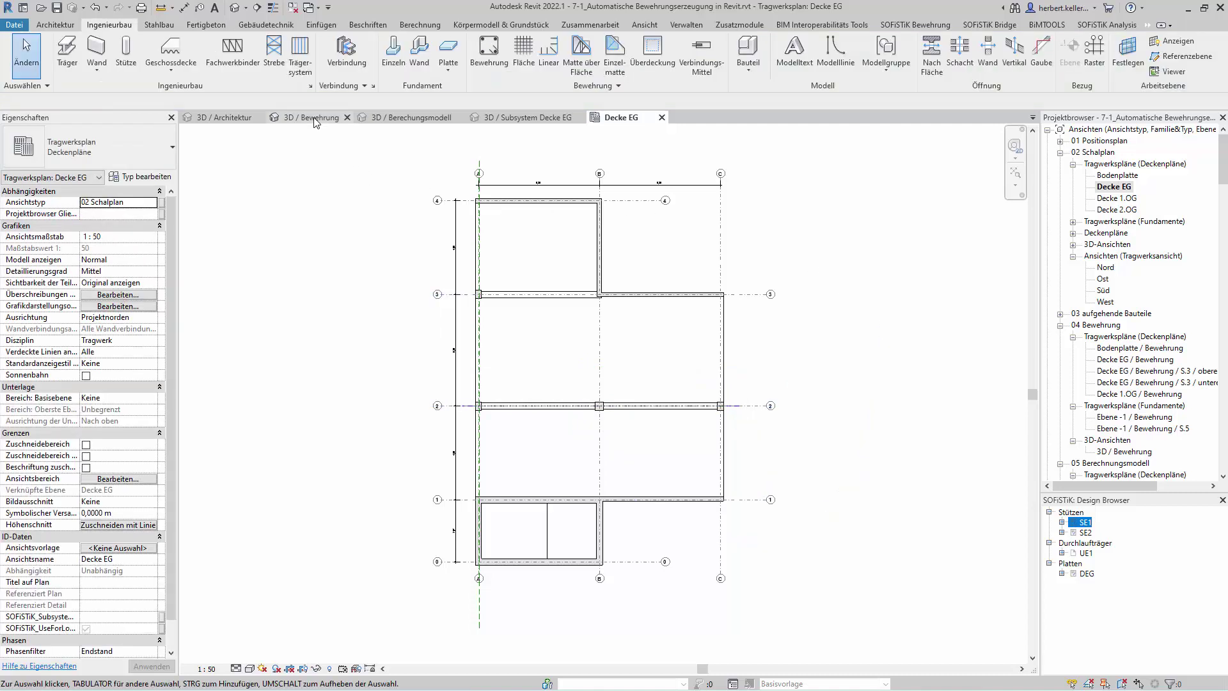
# Step: In the 3D Bewehrung view, start SOFiSTiK Schnitt Prüfen and select the Decke EG slab
pyautogui.click(311, 117)
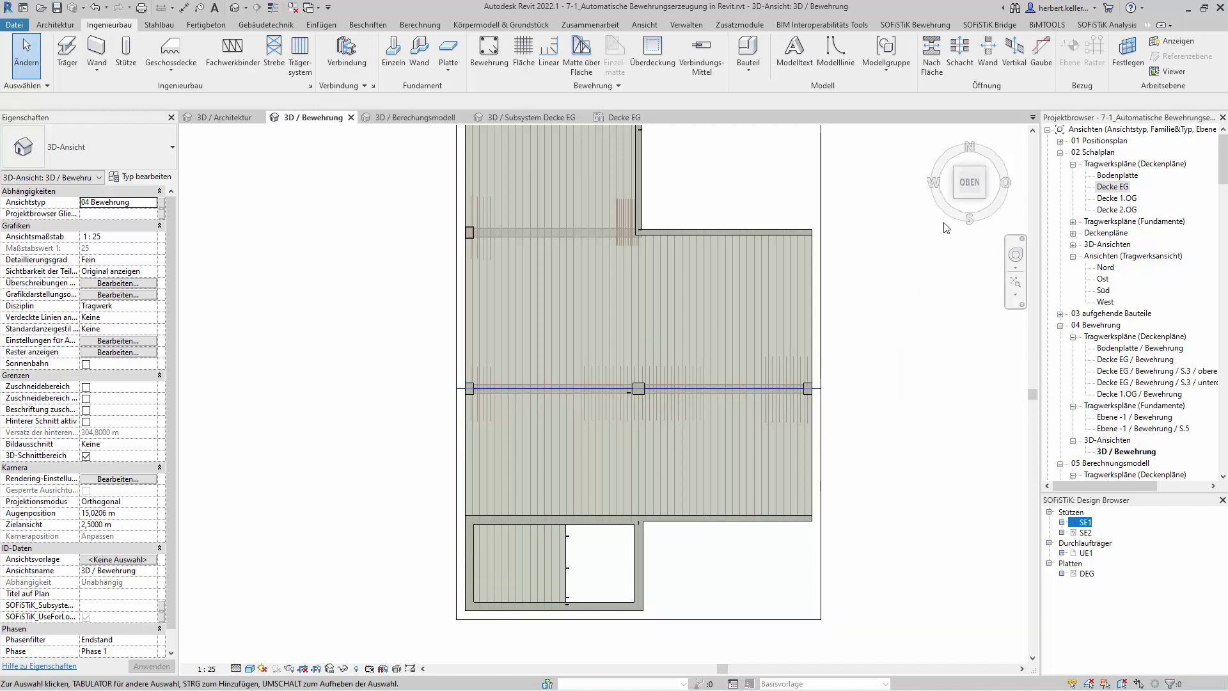
pyautogui.click(908, 27)
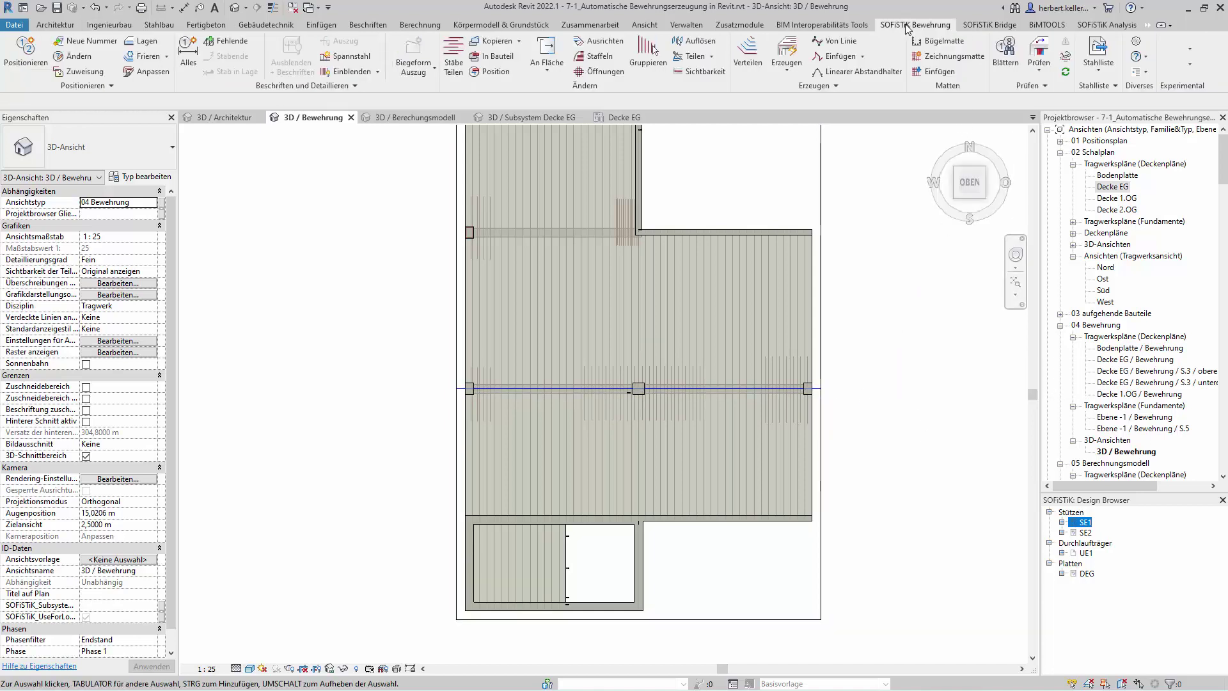
pyautogui.click(1038, 69)
pyautogui.click(1052, 119)
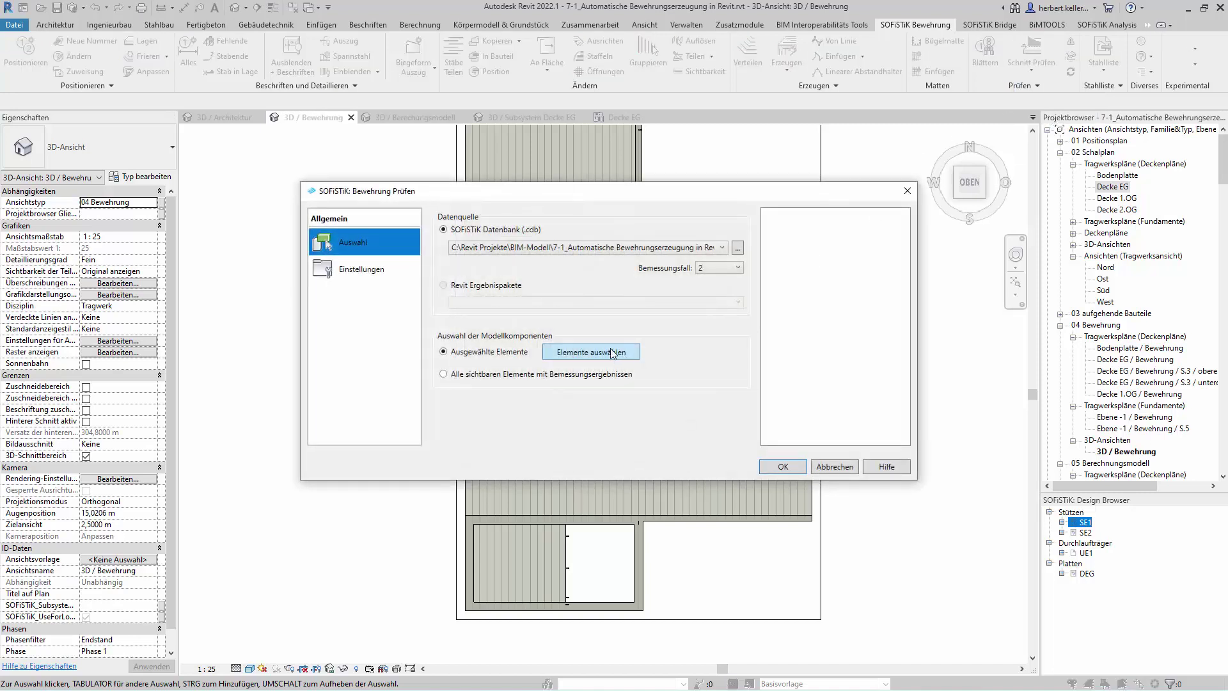
pyautogui.click(613, 352)
pyautogui.click(813, 270)
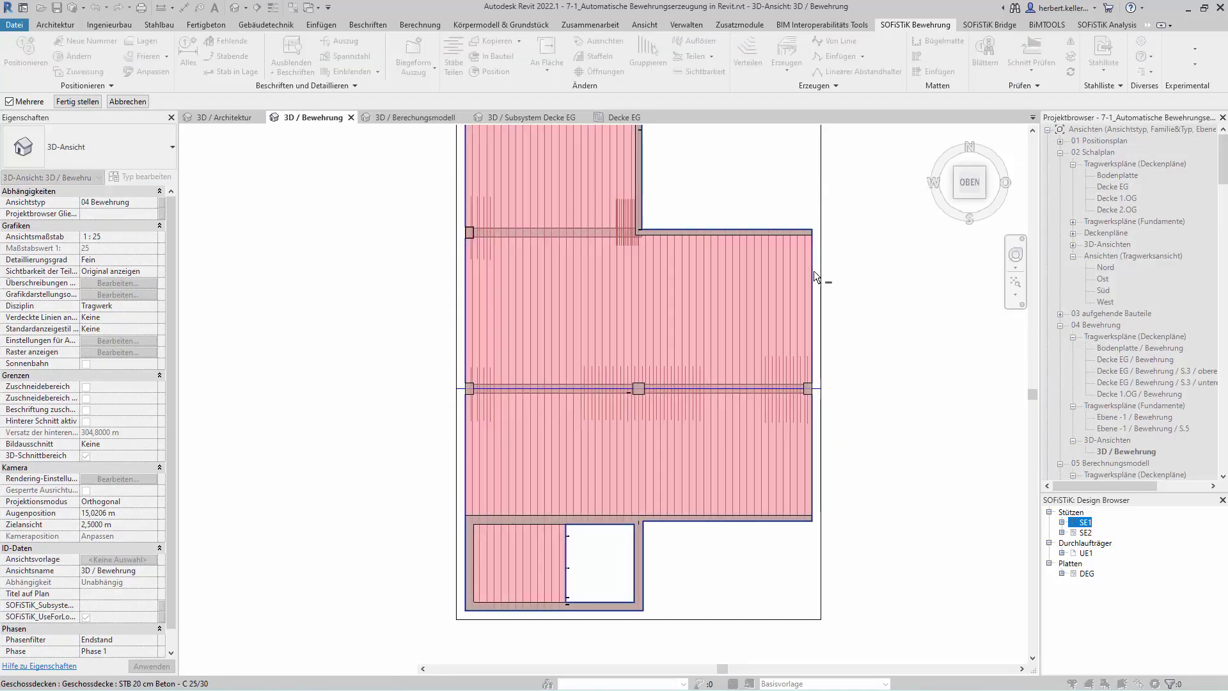
pyautogui.click(86, 105)
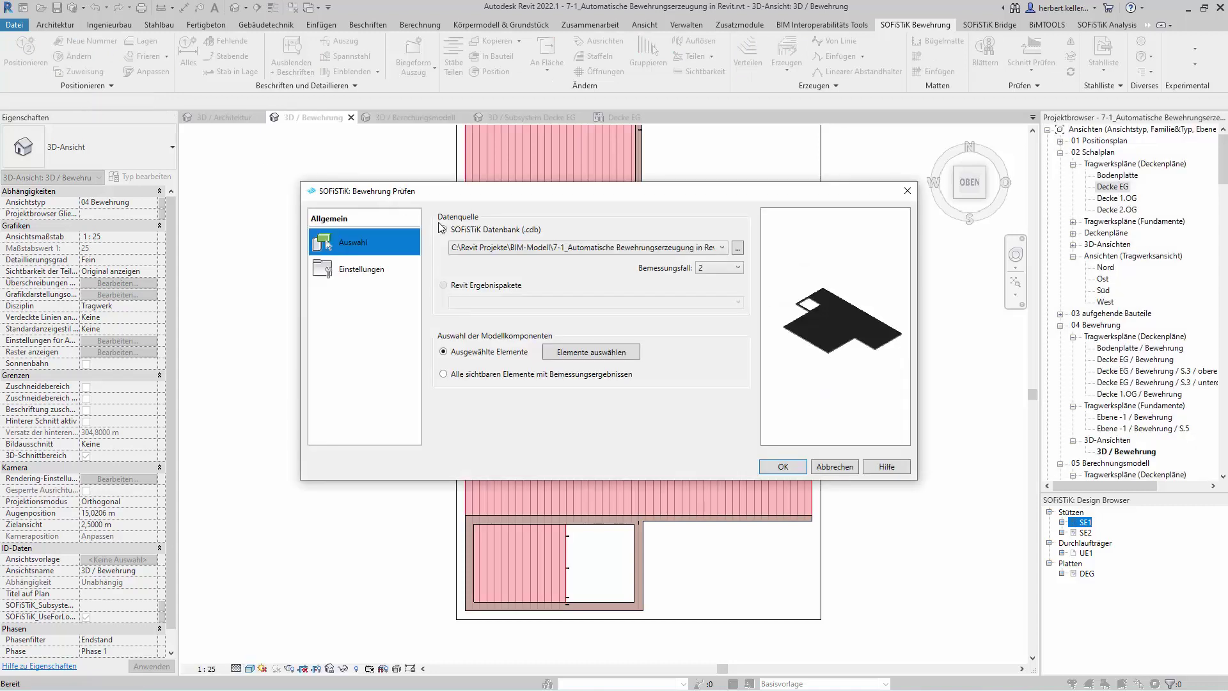
# Step: Use Subsystem Decke EG.cdb with Bemessungsfall 2 and pick the grid-2 line as cut
pyautogui.click(738, 247)
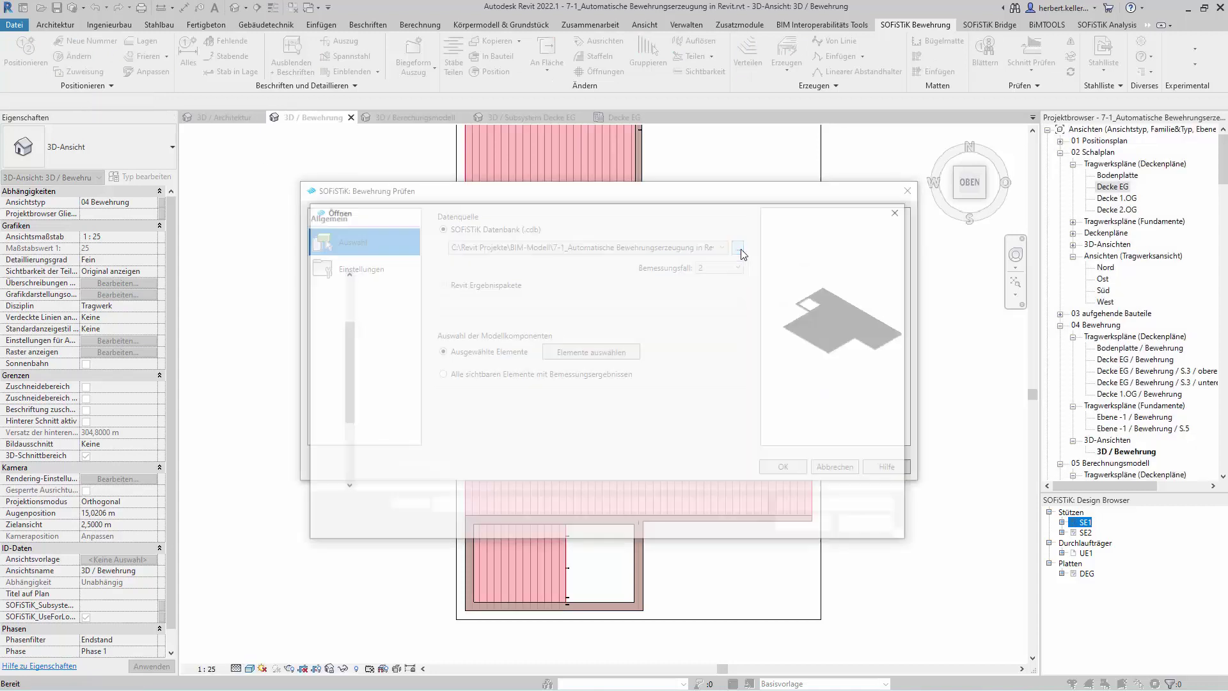
pyautogui.click(423, 294)
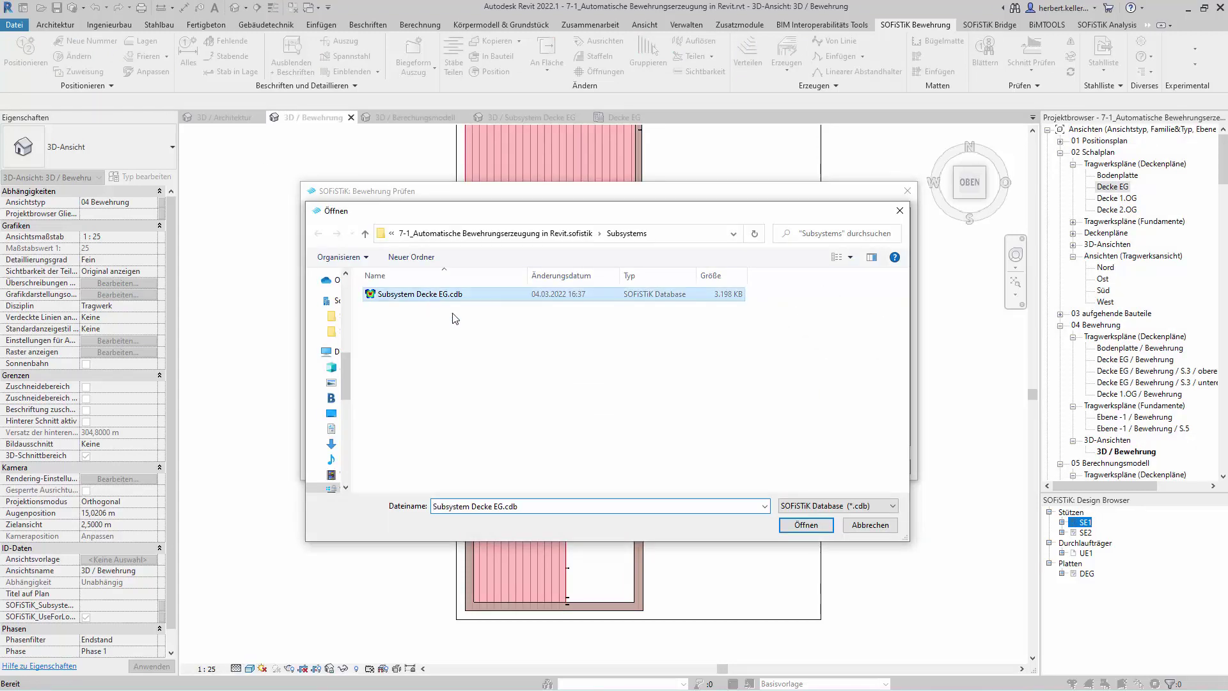
pyautogui.click(805, 524)
pyautogui.click(735, 268)
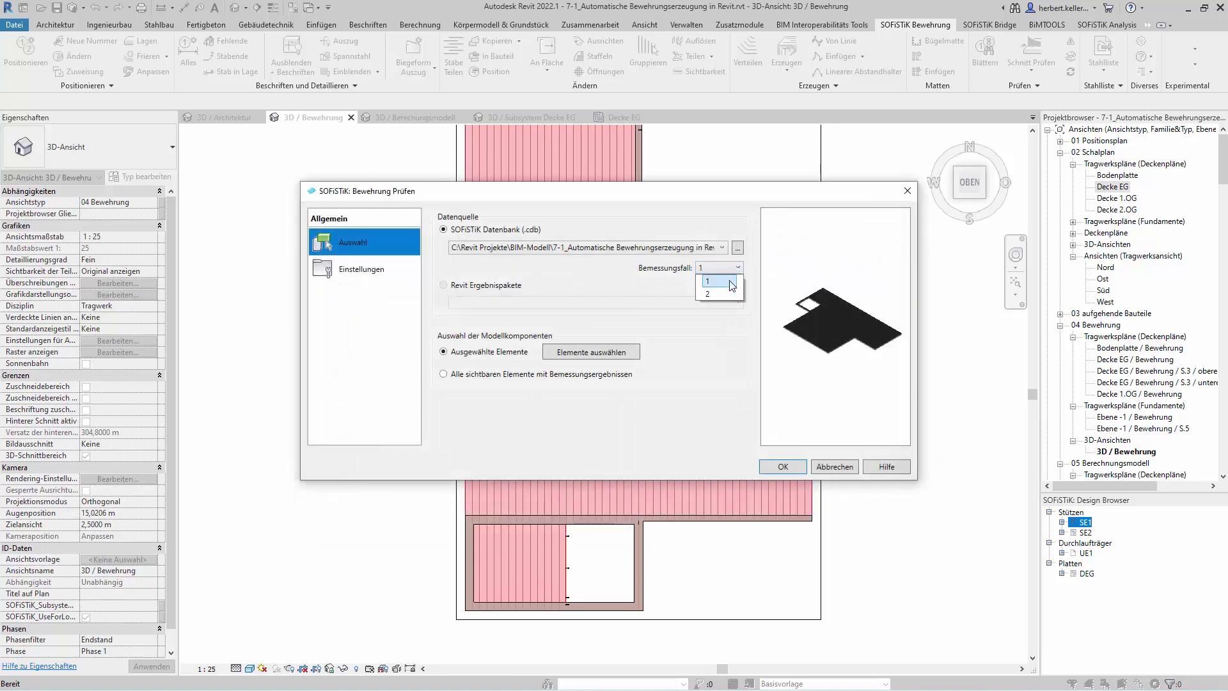
pyautogui.click(726, 289)
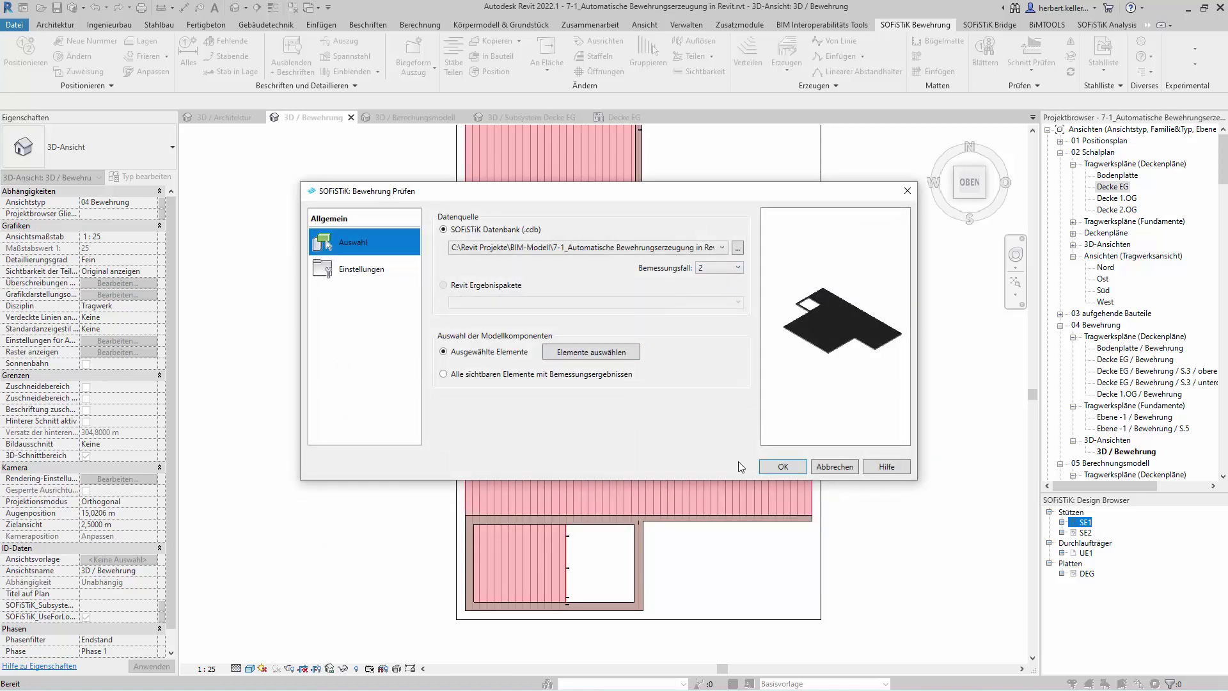
pyautogui.click(775, 467)
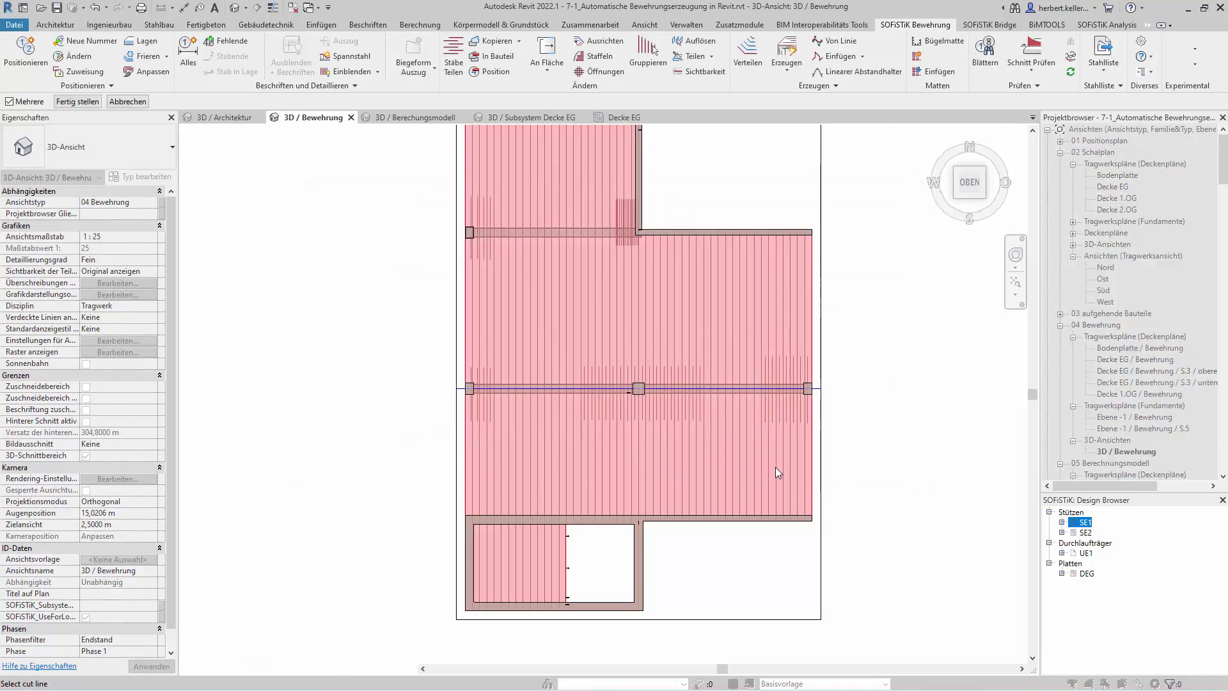
pyautogui.click(464, 389)
# Step: Finish the cut selection and orbit to an isometric view of slab and beam
pyautogui.click(77, 101)
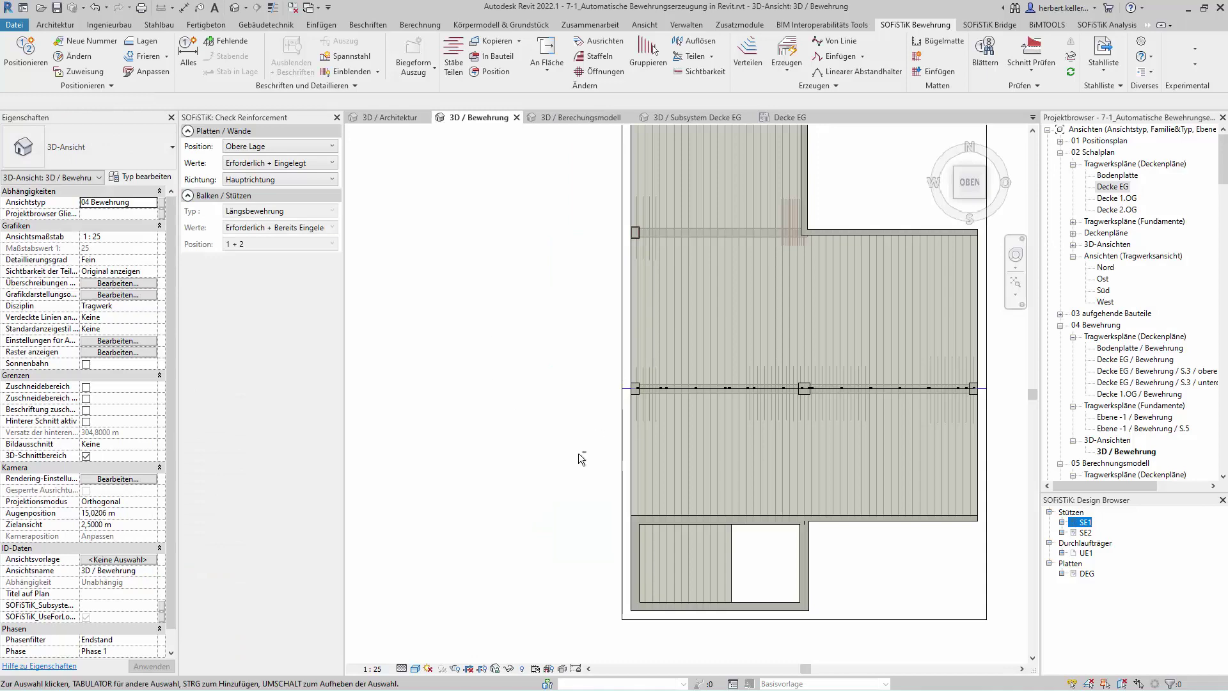
pyautogui.moveTo(579, 454)
pyautogui.keyDown('shift'); pyautogui.mouseDown(button='middle')
pyautogui.moveTo(644, 322)
pyautogui.moveTo(690, 377)
pyautogui.mouseUp(button='middle'); pyautogui.keyUp('shift')
pyautogui.scroll(2, 710, 398)
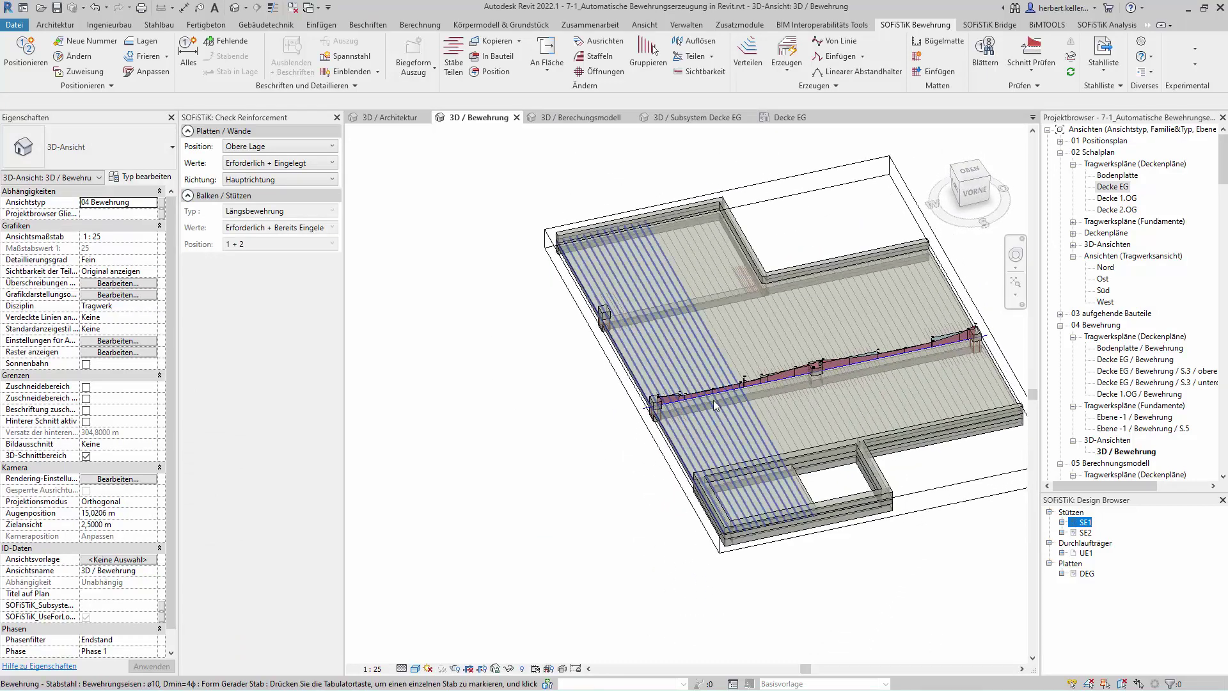
pyautogui.scroll(2, 786, 390)
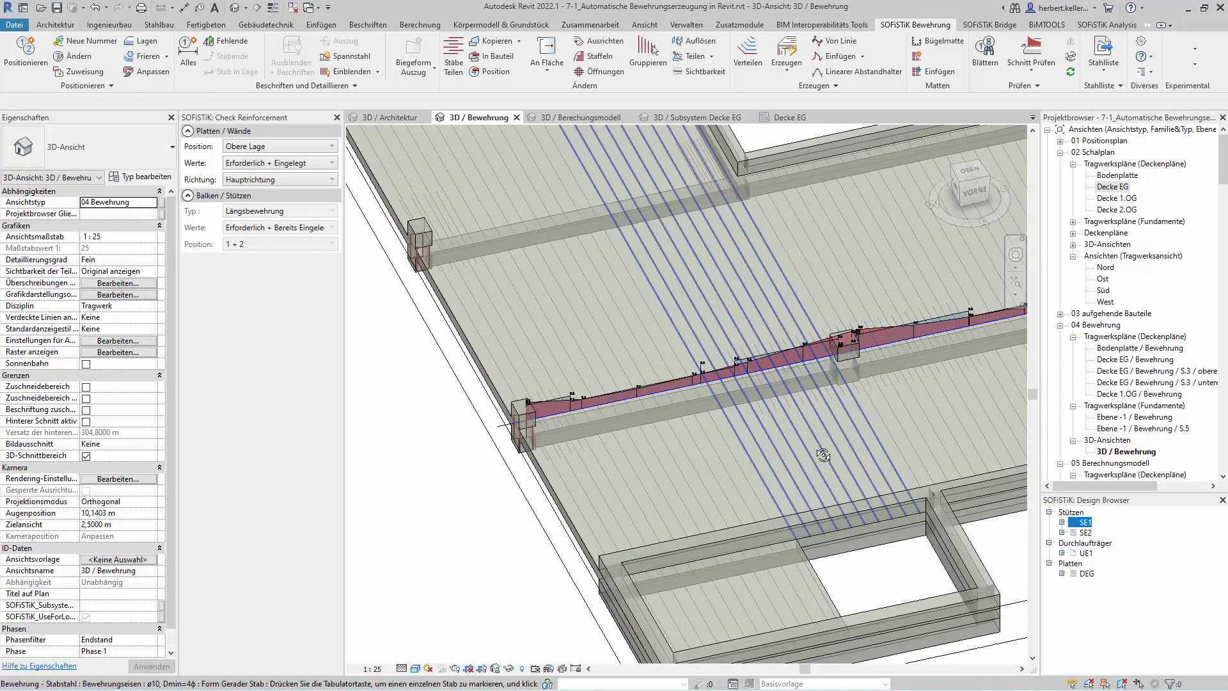
pyautogui.keyDown('shift'); pyautogui.moveTo(781, 404); pyautogui.dragTo(575, 287, button='middle'); pyautogui.keyUp('shift')
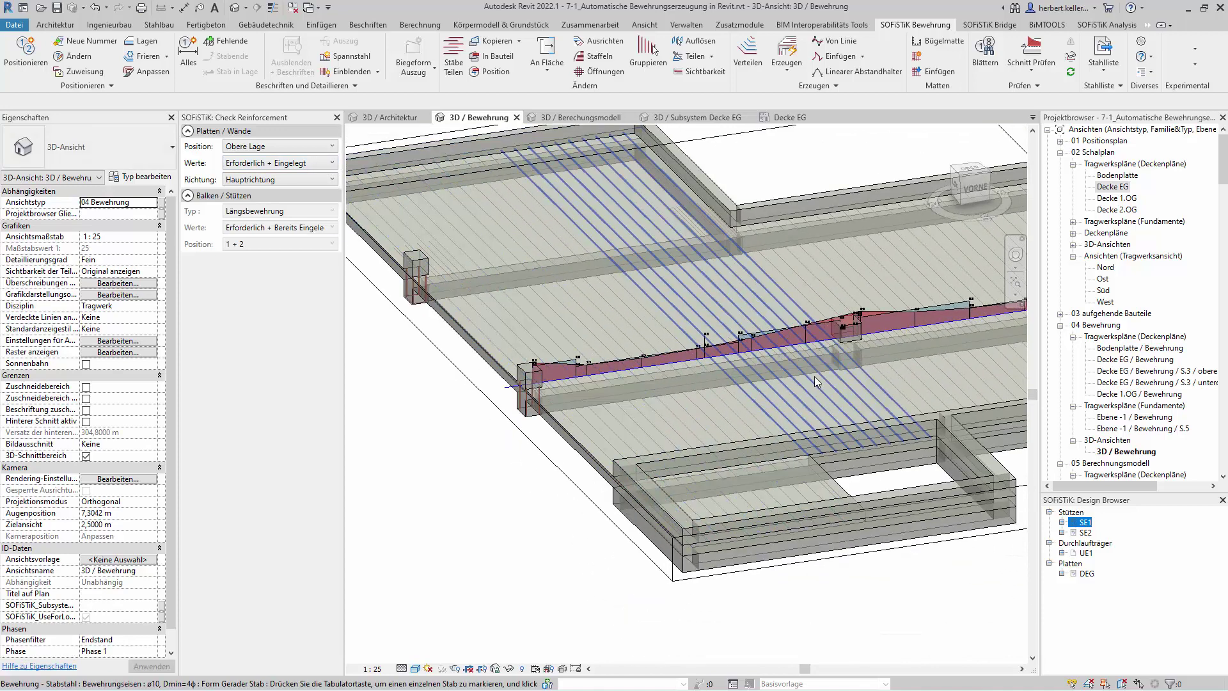
# Step: Set Werte to Insgesamt Erforderlich, showing required top steel peaking at 6.9 over the column
pyautogui.click(333, 163)
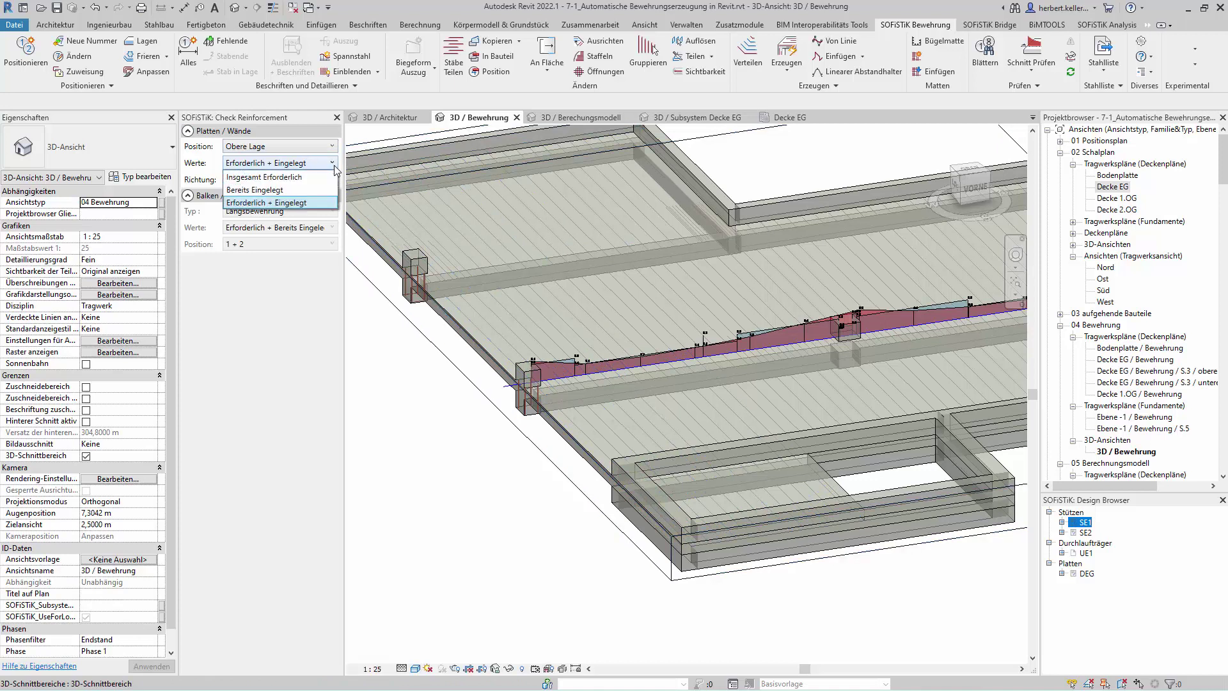
pyautogui.click(288, 188)
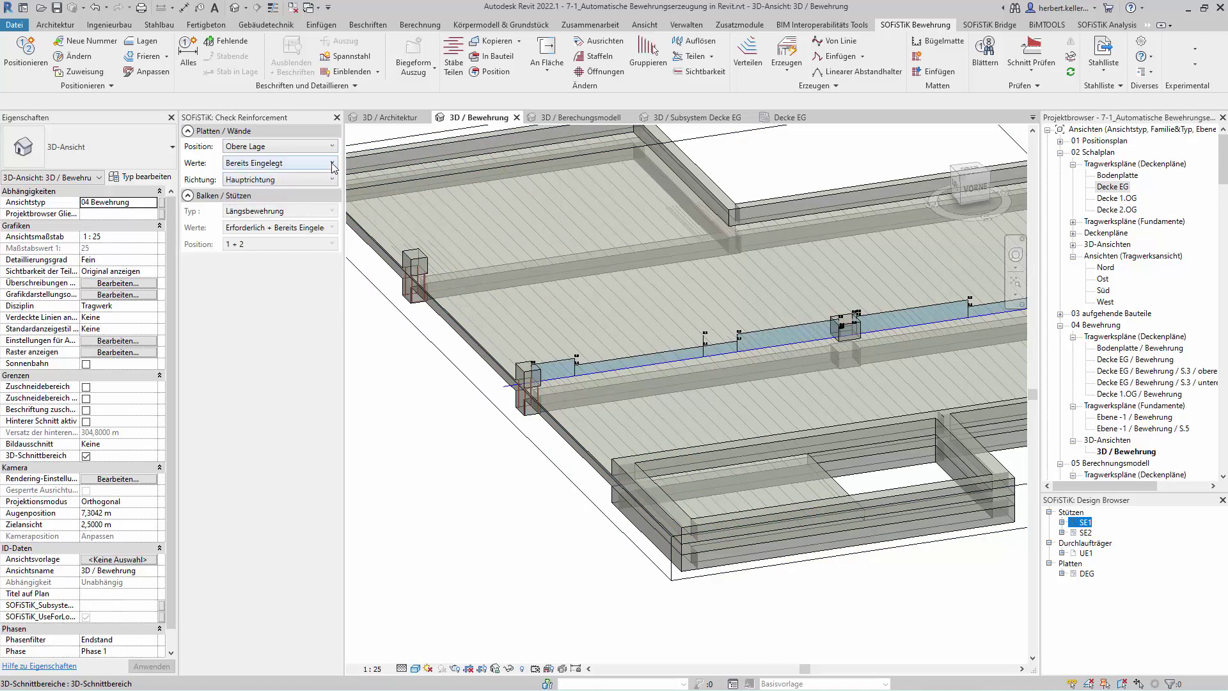
pyautogui.click(333, 163)
pyautogui.click(310, 177)
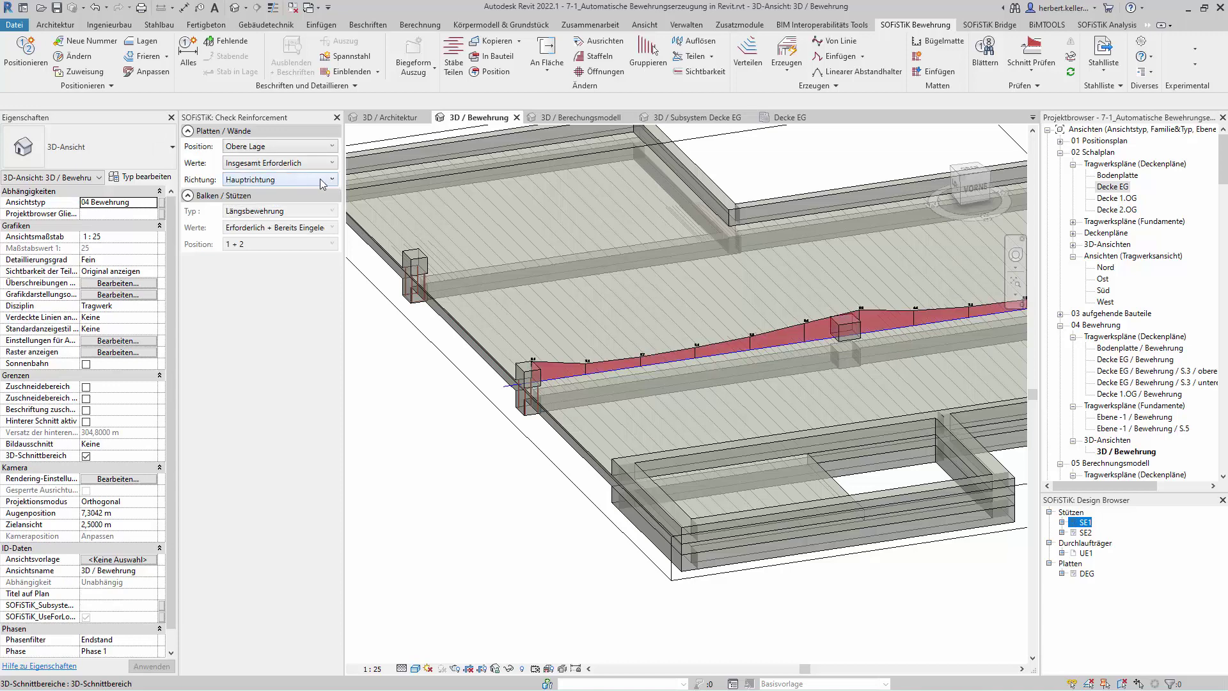
pyautogui.scroll(3, 896, 354)
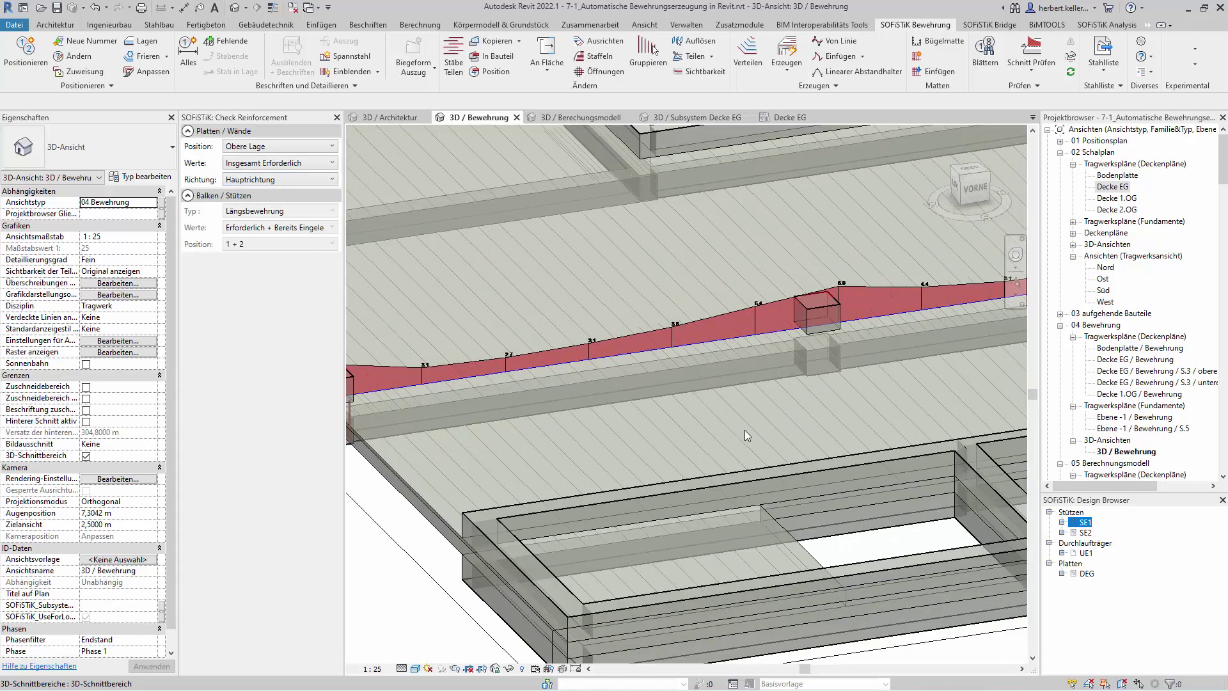
pyautogui.scroll(1, 663, 419)
pyautogui.scroll(1, 605, 447)
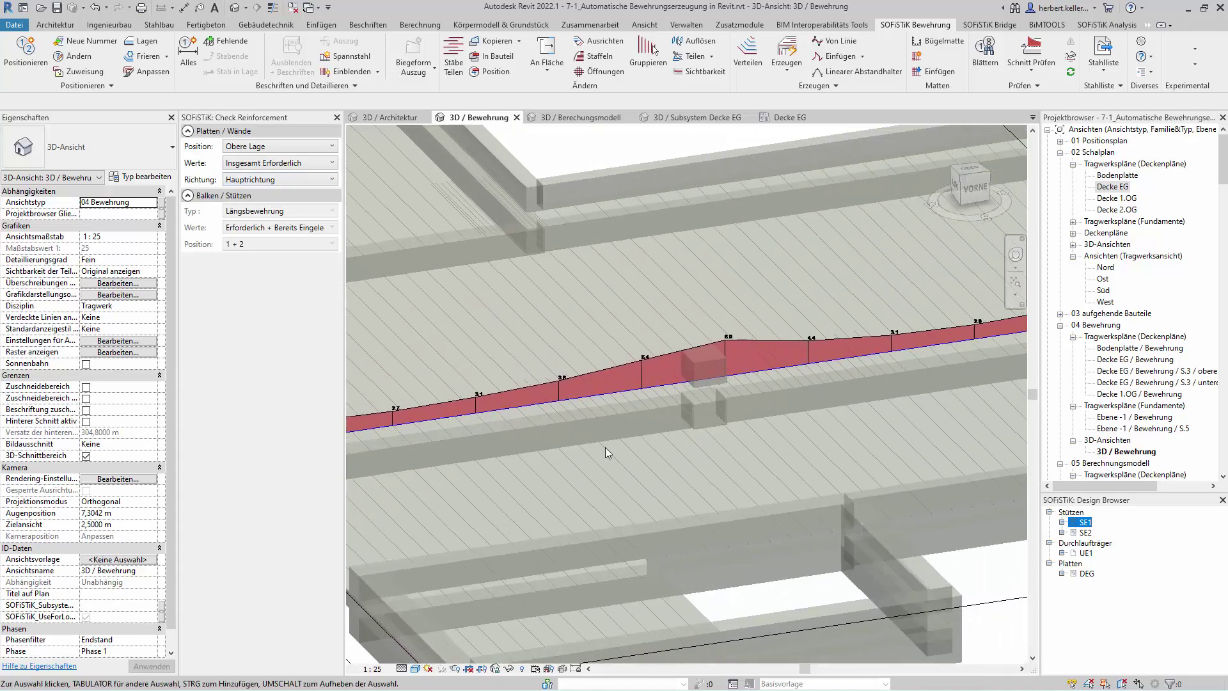
pyautogui.scroll(1, 708, 325)
pyautogui.scroll(1, 740, 377)
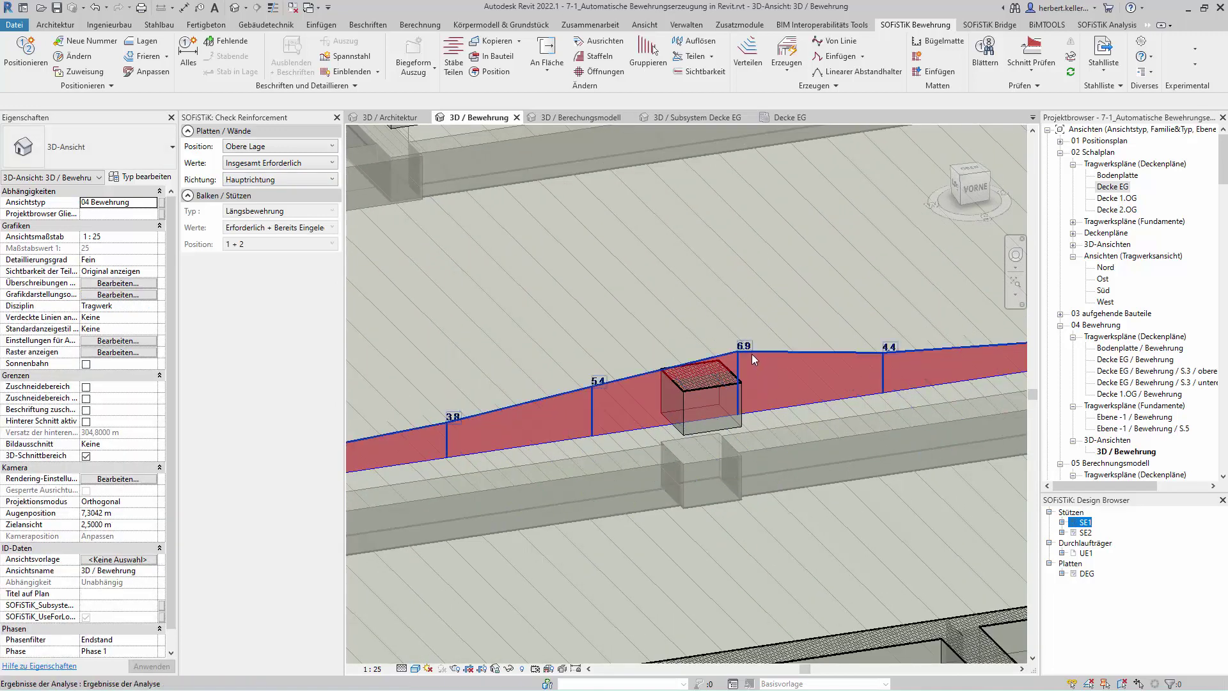
pyautogui.scroll(-2, 751, 354)
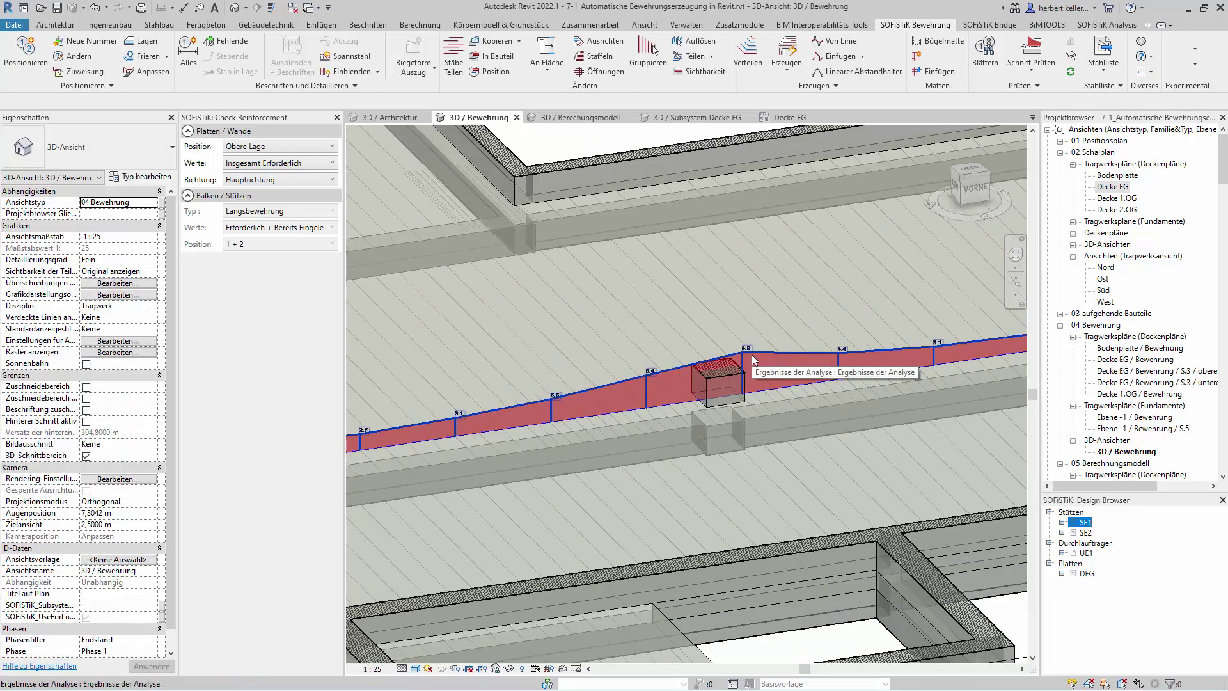
# Step: Set Werte to Erforderlich + Eingelegt and inspect the 6.1, 5.2, 3.1, 6.3 diagram values
pyautogui.click(333, 163)
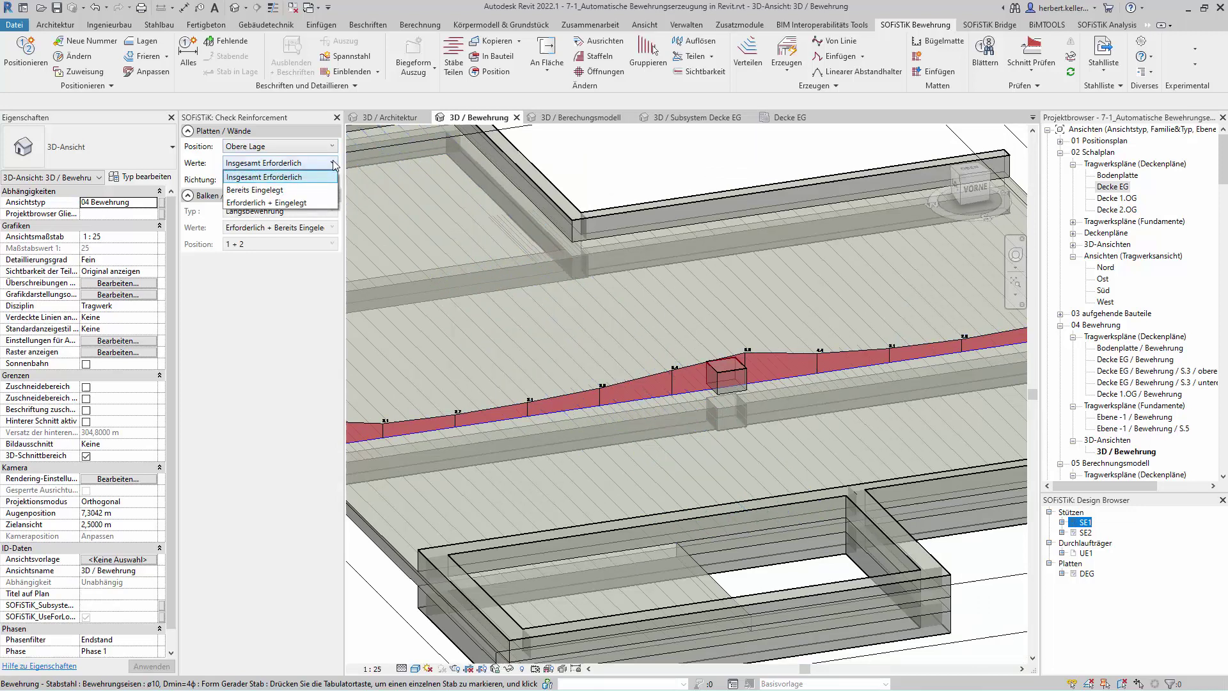
pyautogui.click(301, 203)
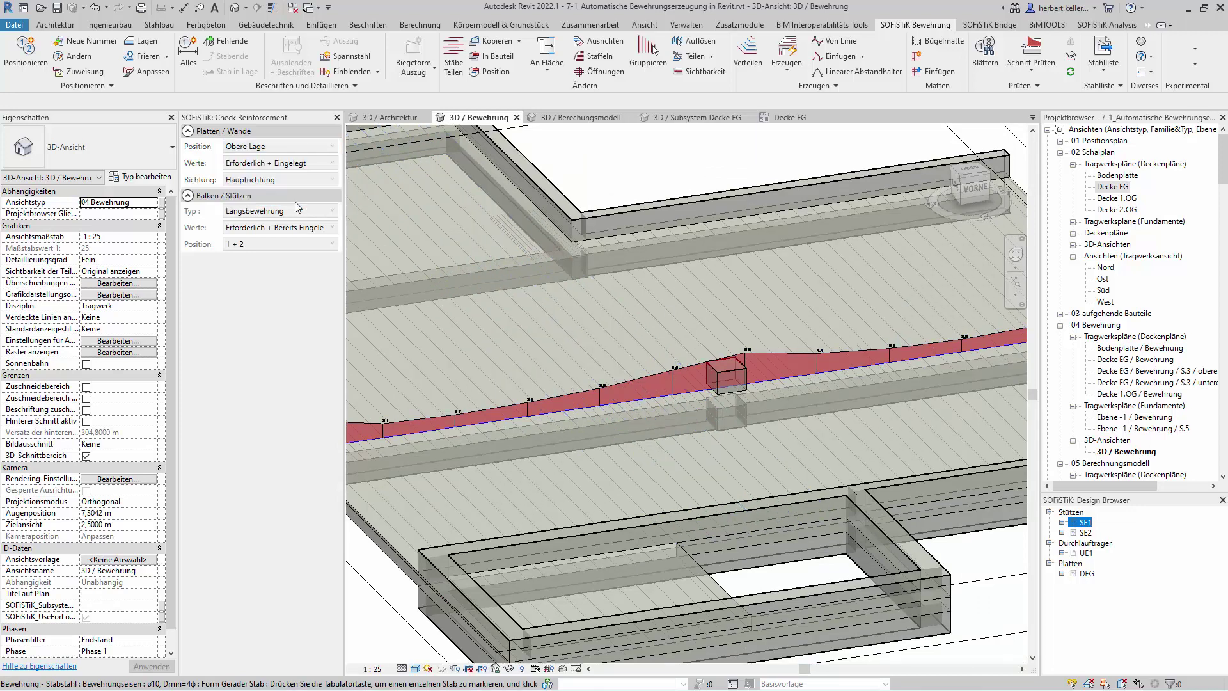
pyautogui.scroll(2, 494, 438)
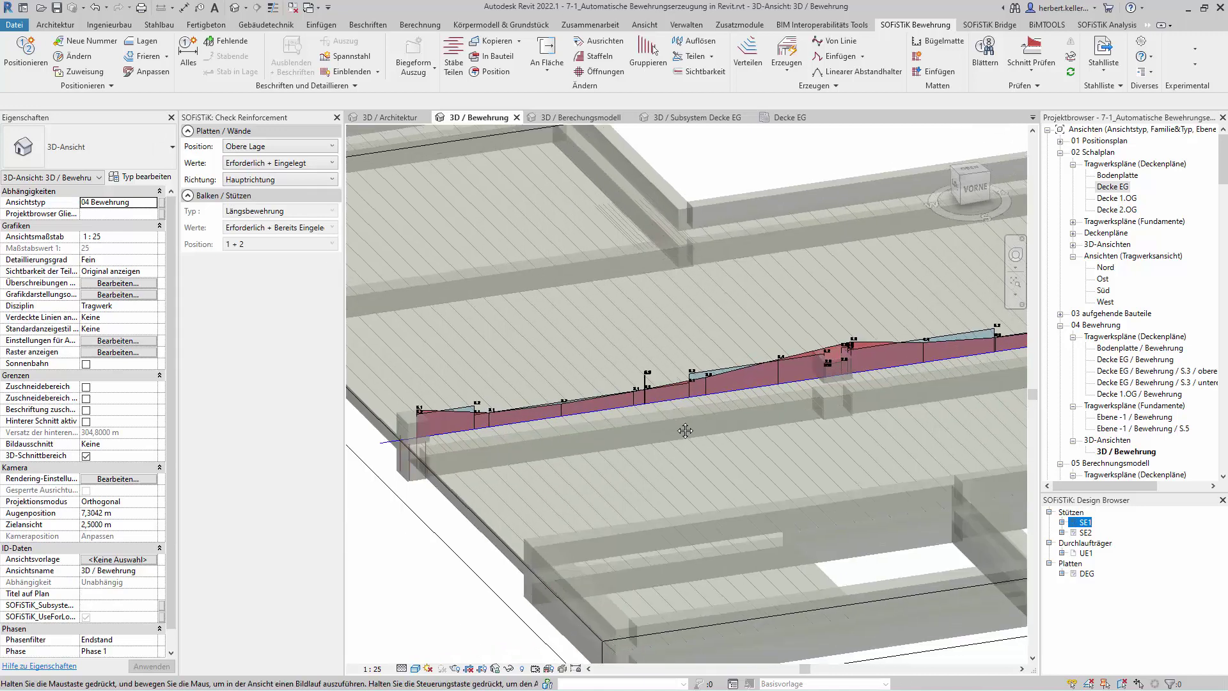
pyautogui.scroll(2, 538, 422)
pyautogui.scroll(2, 575, 412)
pyautogui.scroll(2, 553, 404)
pyautogui.scroll(2, 554, 405)
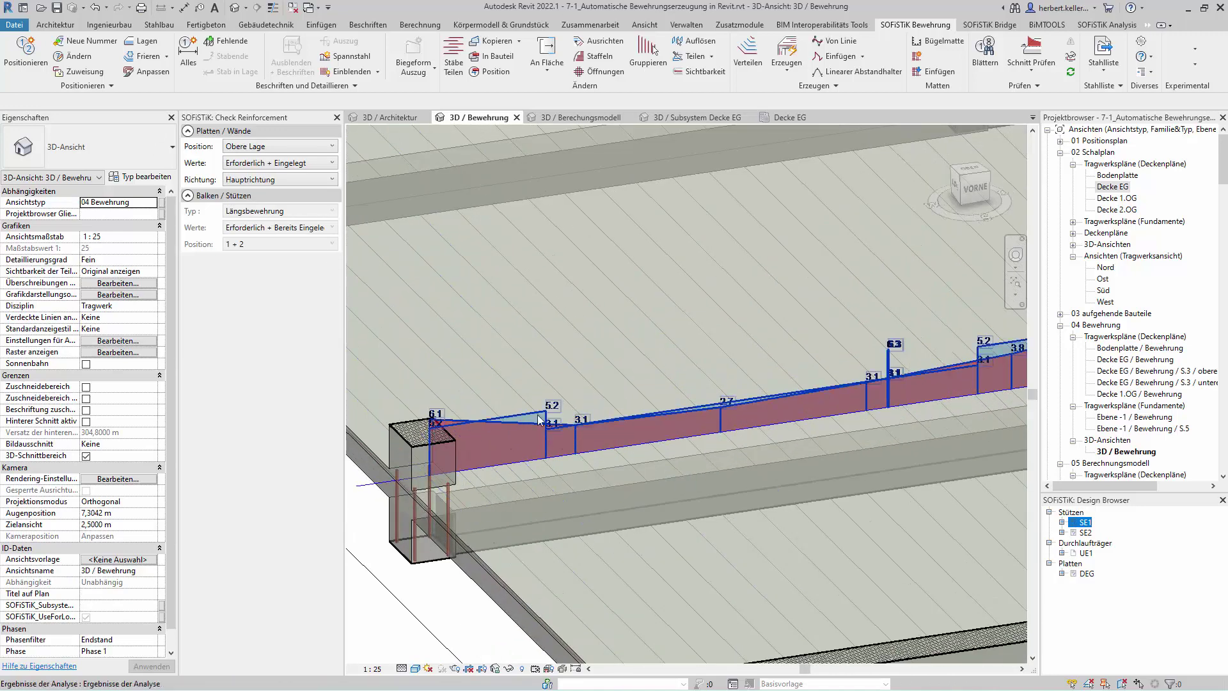
pyautogui.keyDown('shift'); pyautogui.moveTo(573, 438); pyautogui.dragTo(354, 478, button='middle'); pyautogui.keyUp('shift')
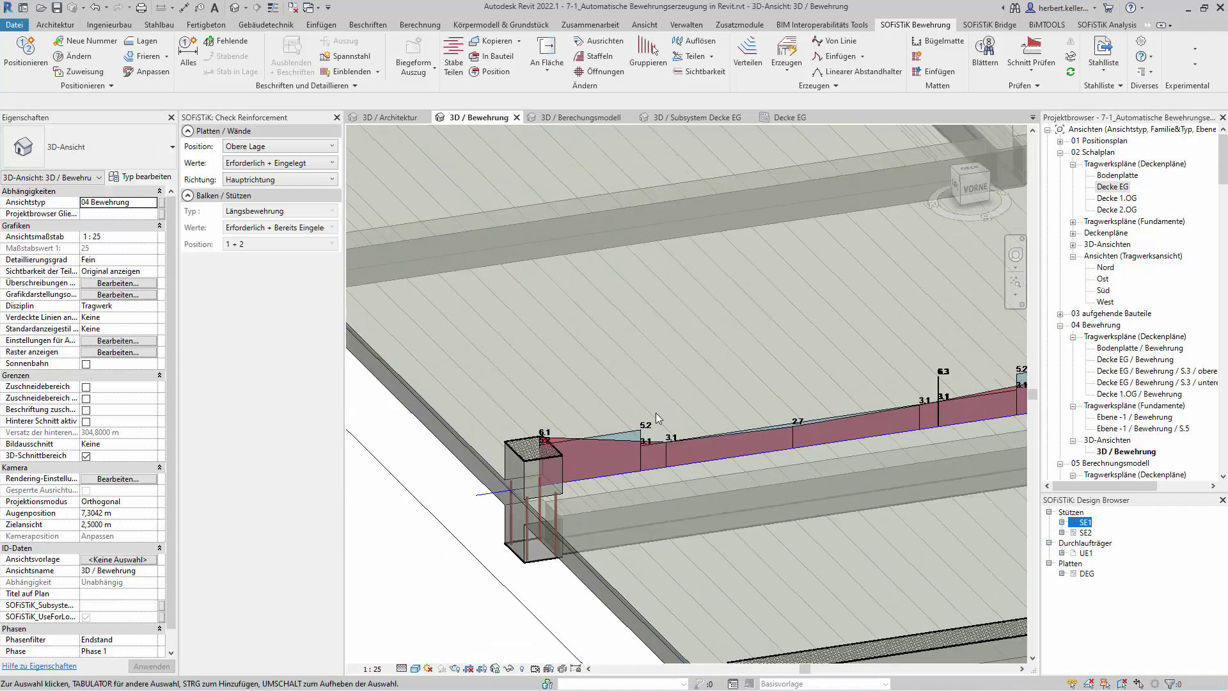